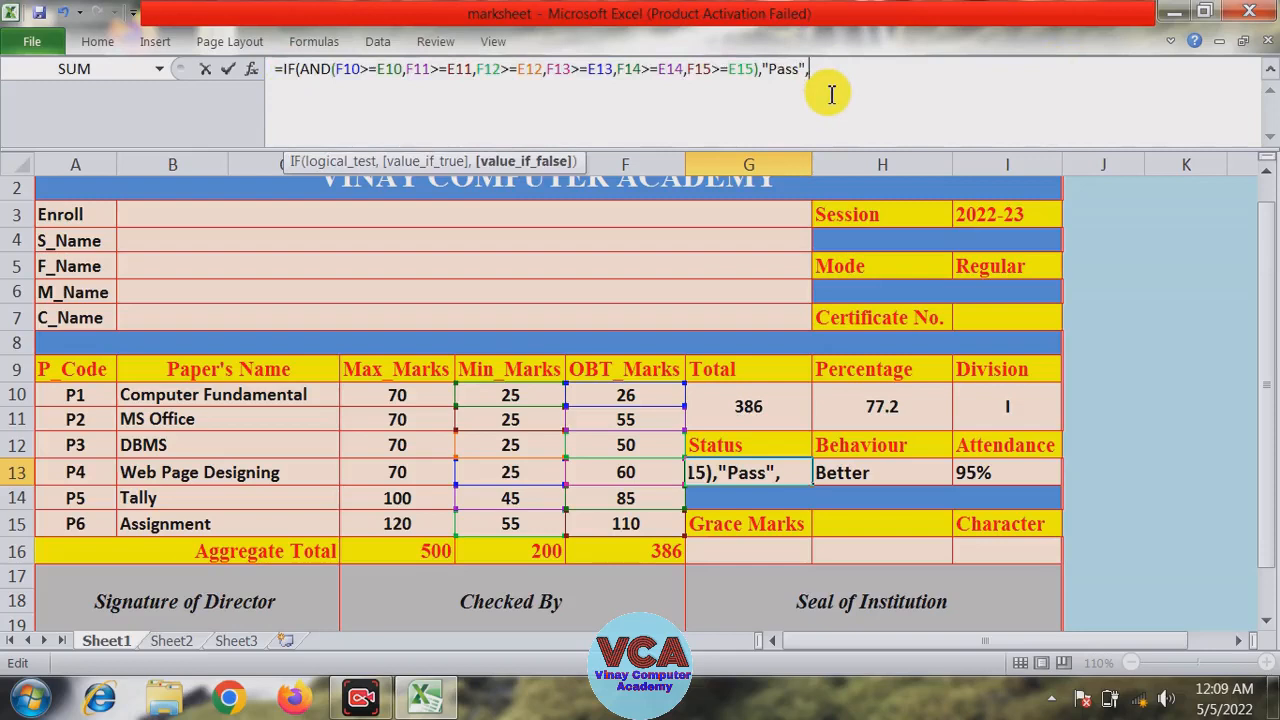
# Step: Append a second copy of the IF(AND(...),"Pass", test to the Status formula in G13, changing its first condition to F10>=20
pyautogui.write('IF(AND(F10>=E10,F11>=E11,F12>=E12,F13>=E13,F14>=E14,F15>=E15),"Pass",')
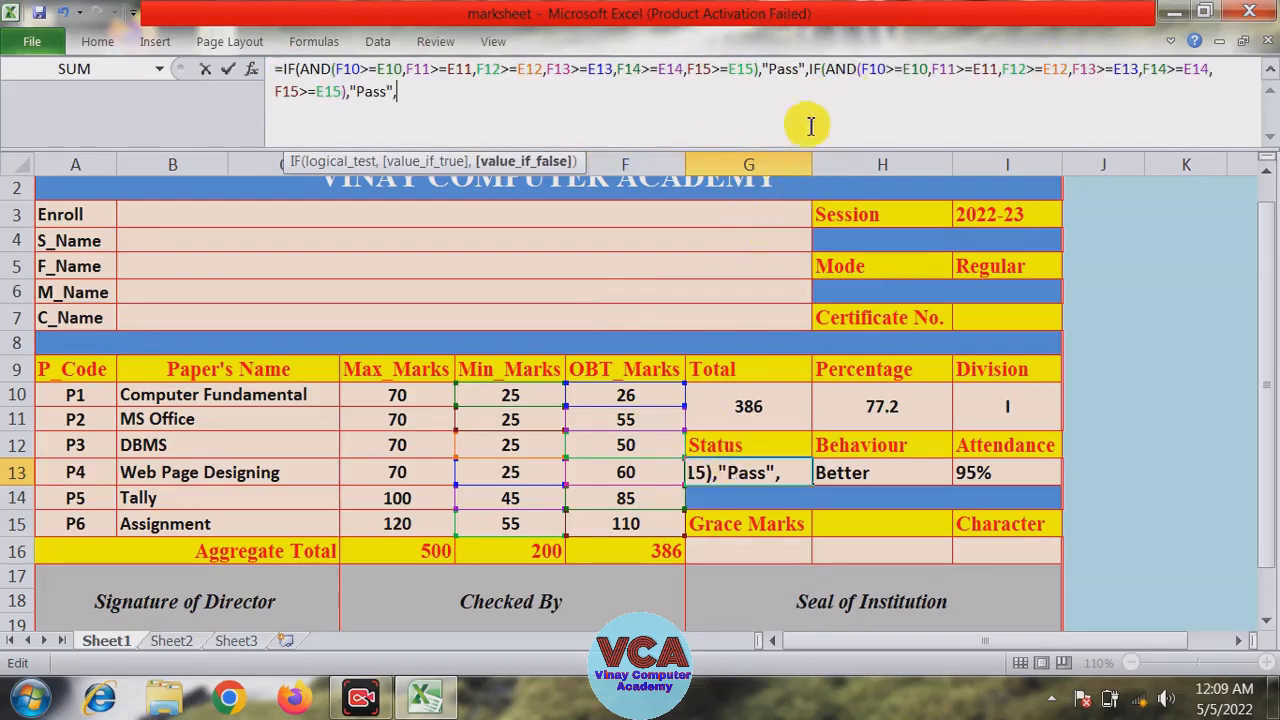
pyautogui.moveTo(904, 70)
pyautogui.mouseDown()
pyautogui.moveTo(928, 72)
pyautogui.moveTo(904, 73)
pyautogui.mouseUp()
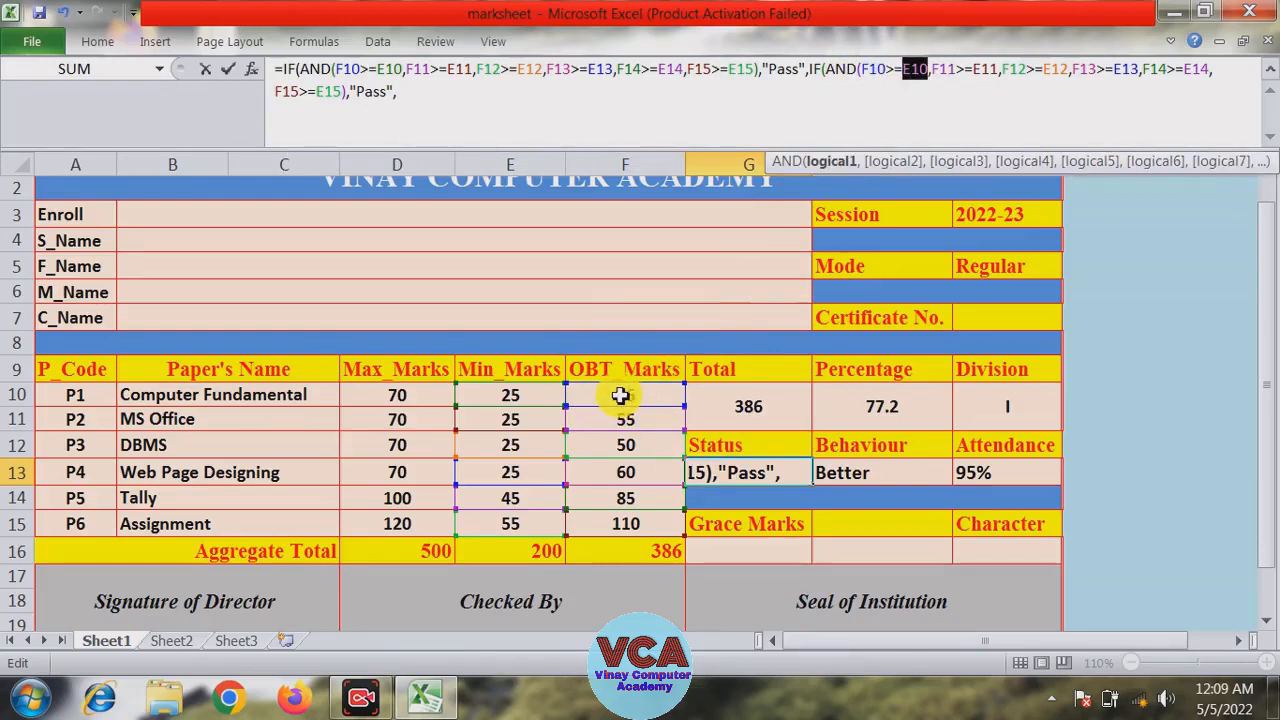
pyautogui.click(885, 72)
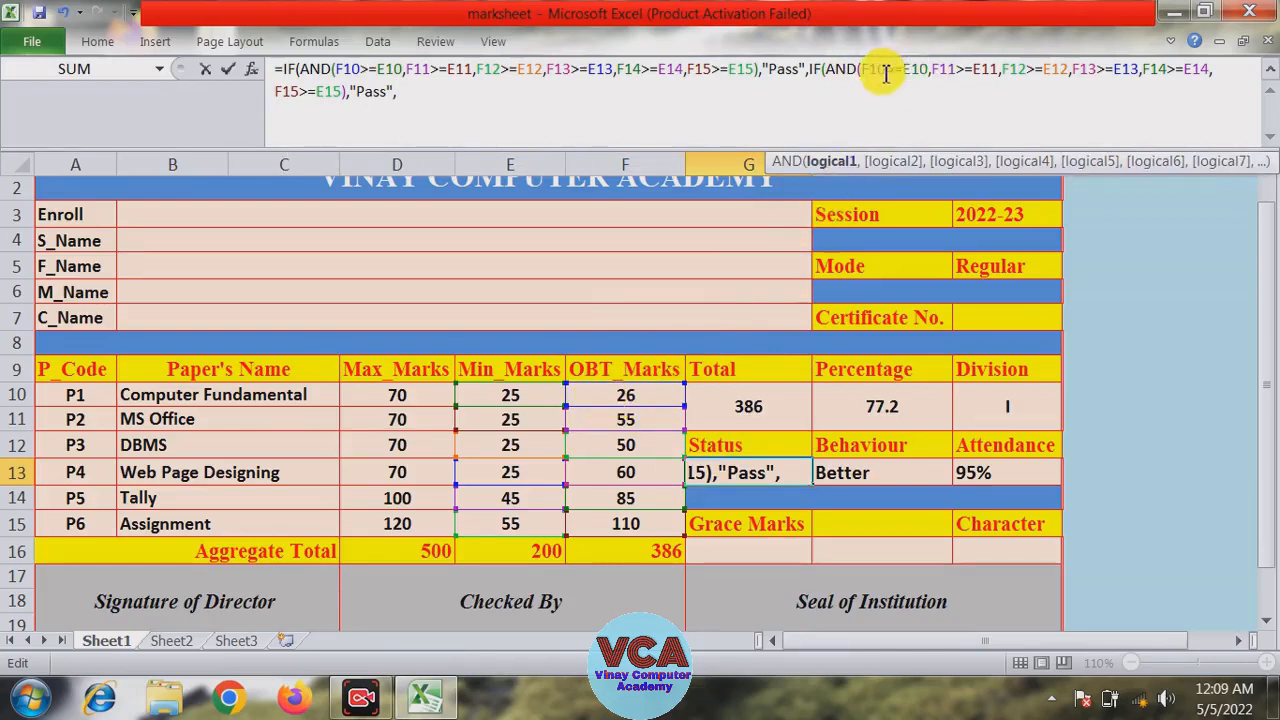
pyautogui.doubleClick(866, 69)
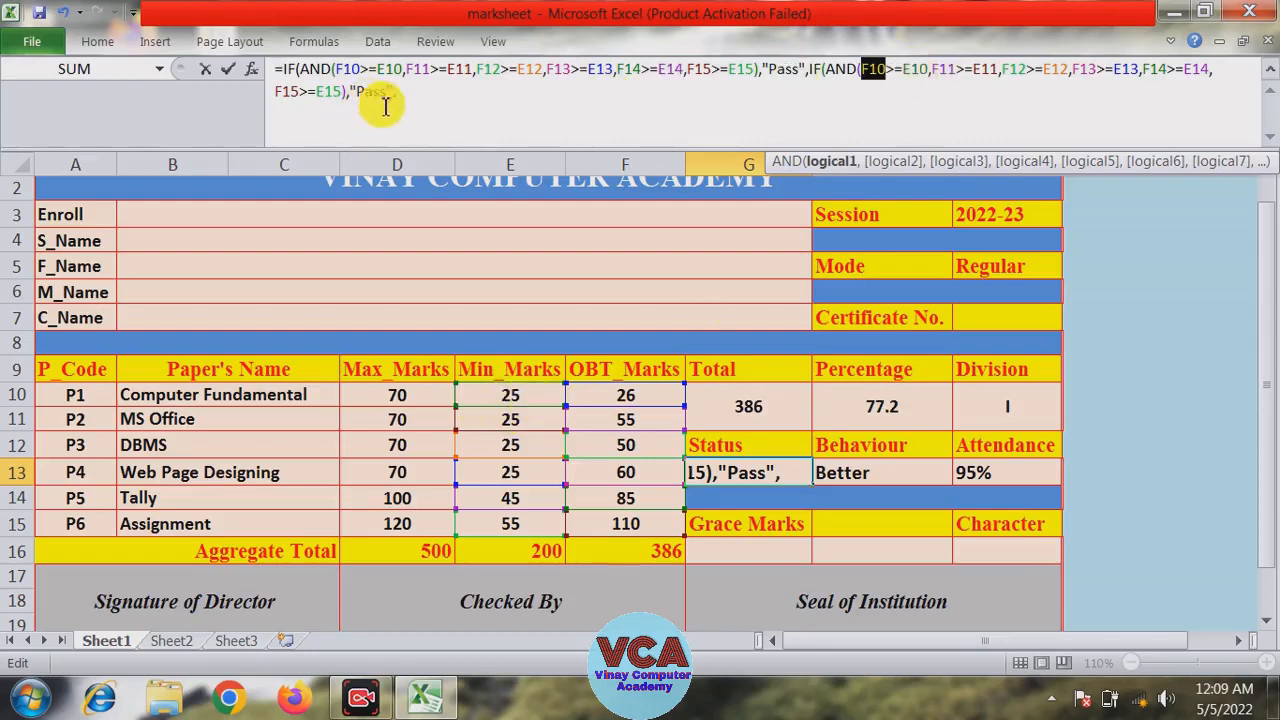
pyautogui.doubleClick(915, 68)
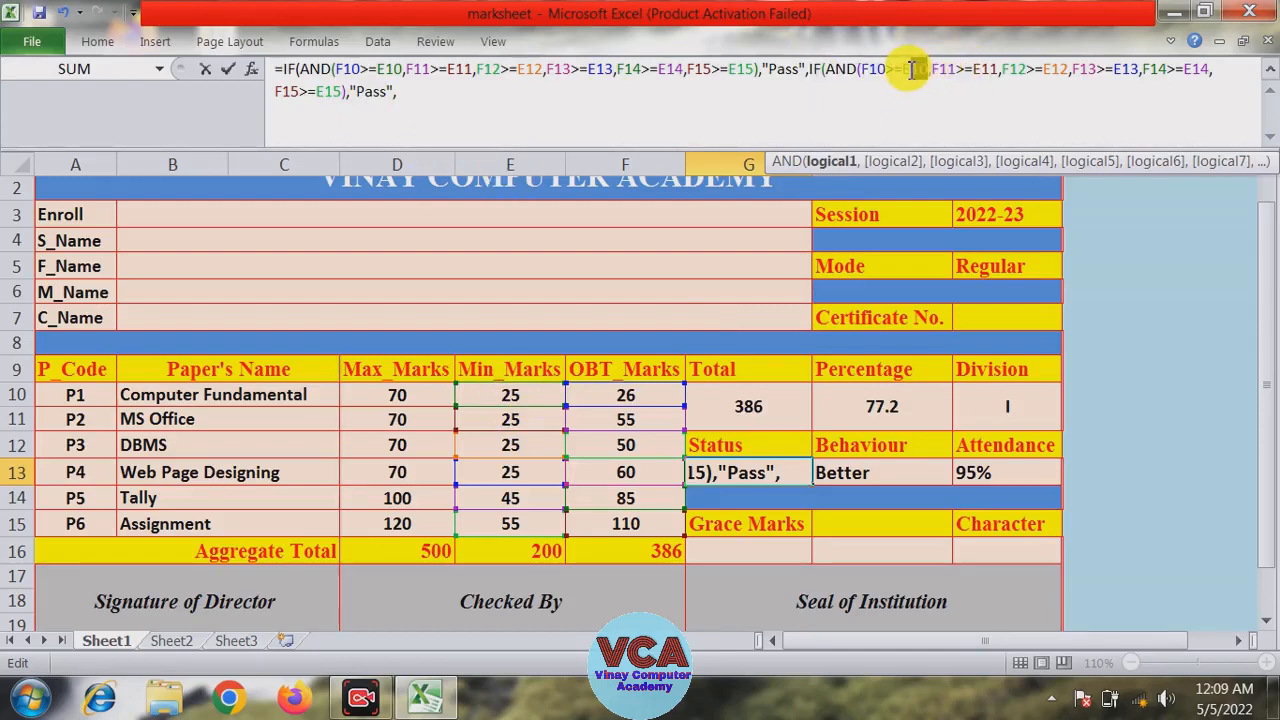
pyautogui.click(522, 392)
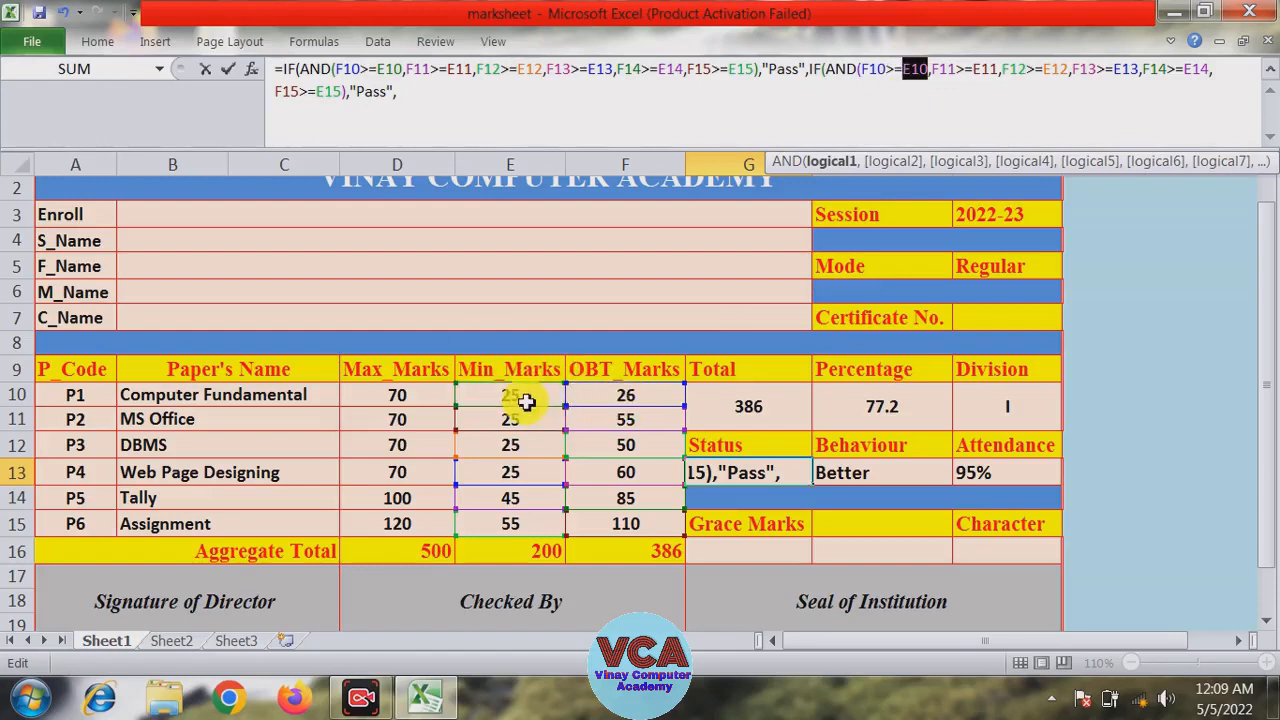
pyautogui.write('20')
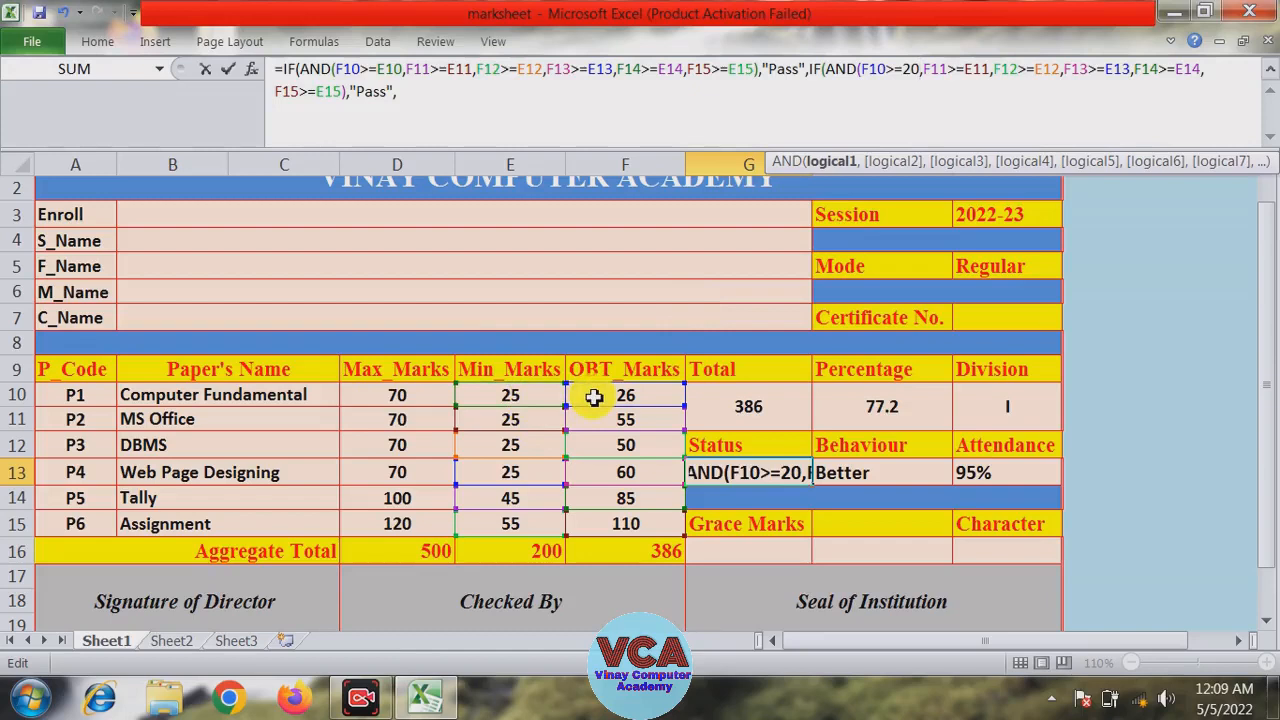
# Step: Change the second IF's true result in the Status formula to "Passed With GM"
pyautogui.click(388, 90)
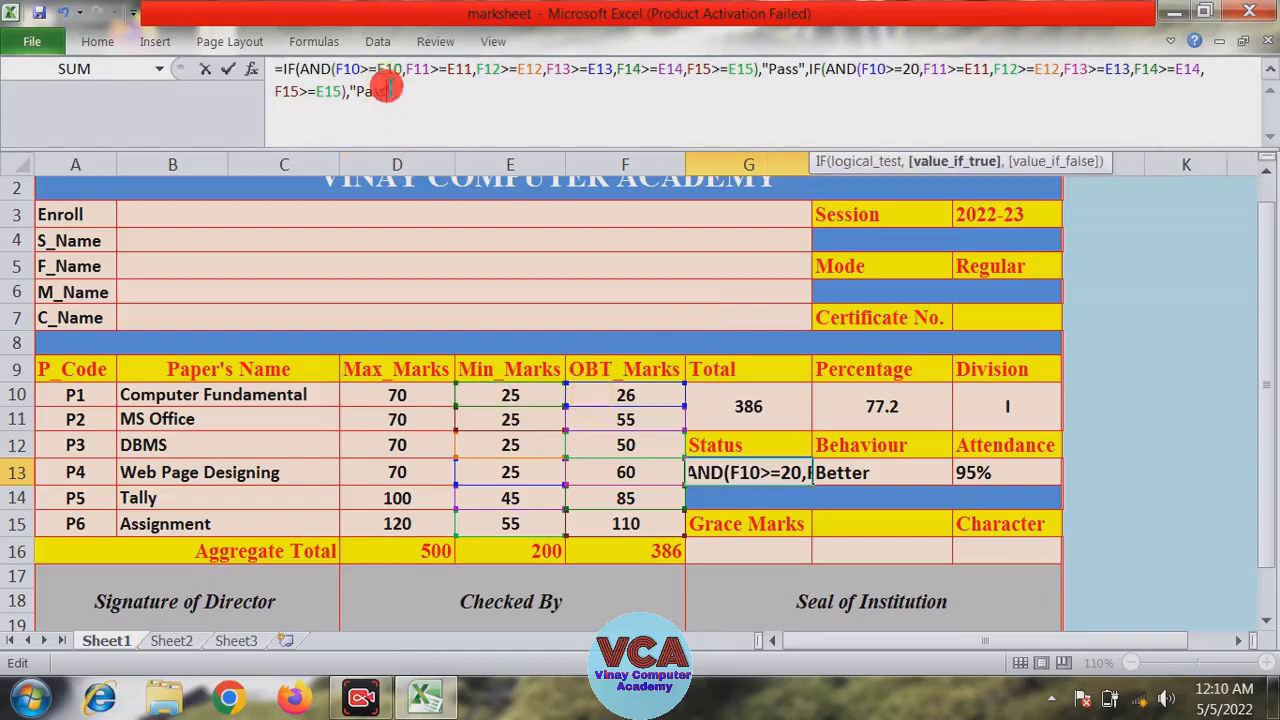
pyautogui.write('",')
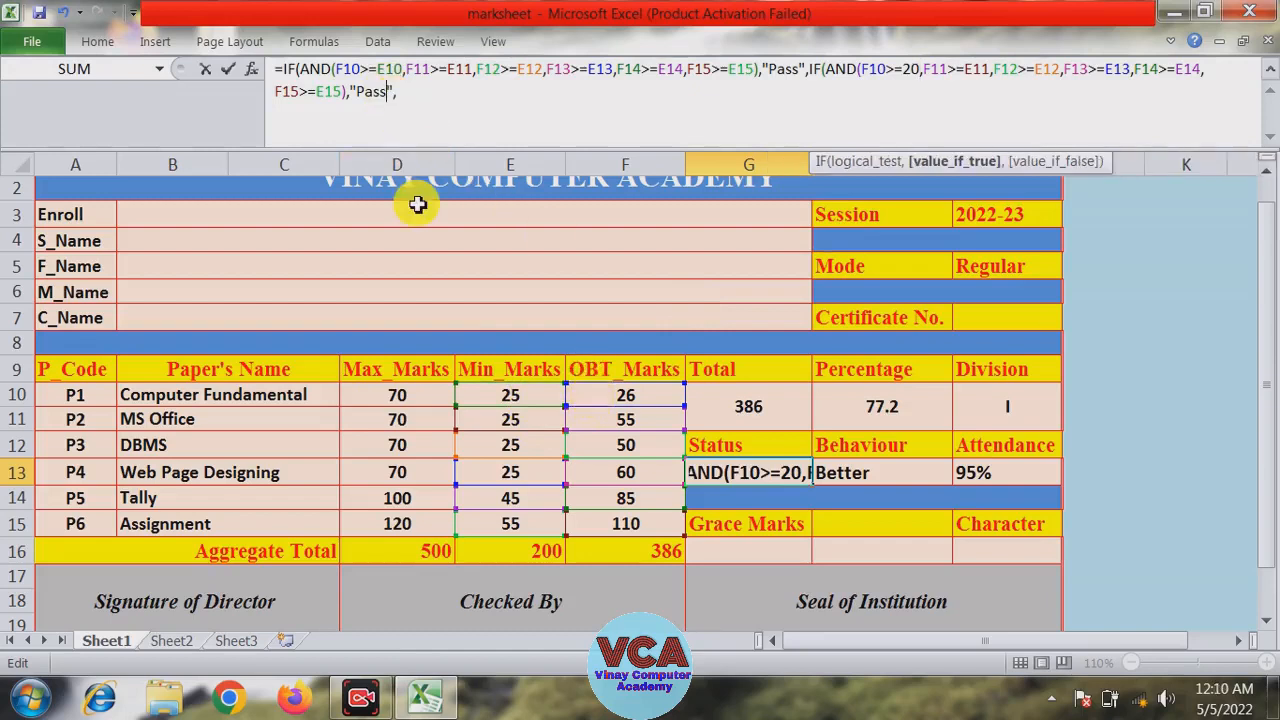
pyautogui.press('Left')
pyautogui.press('Left')
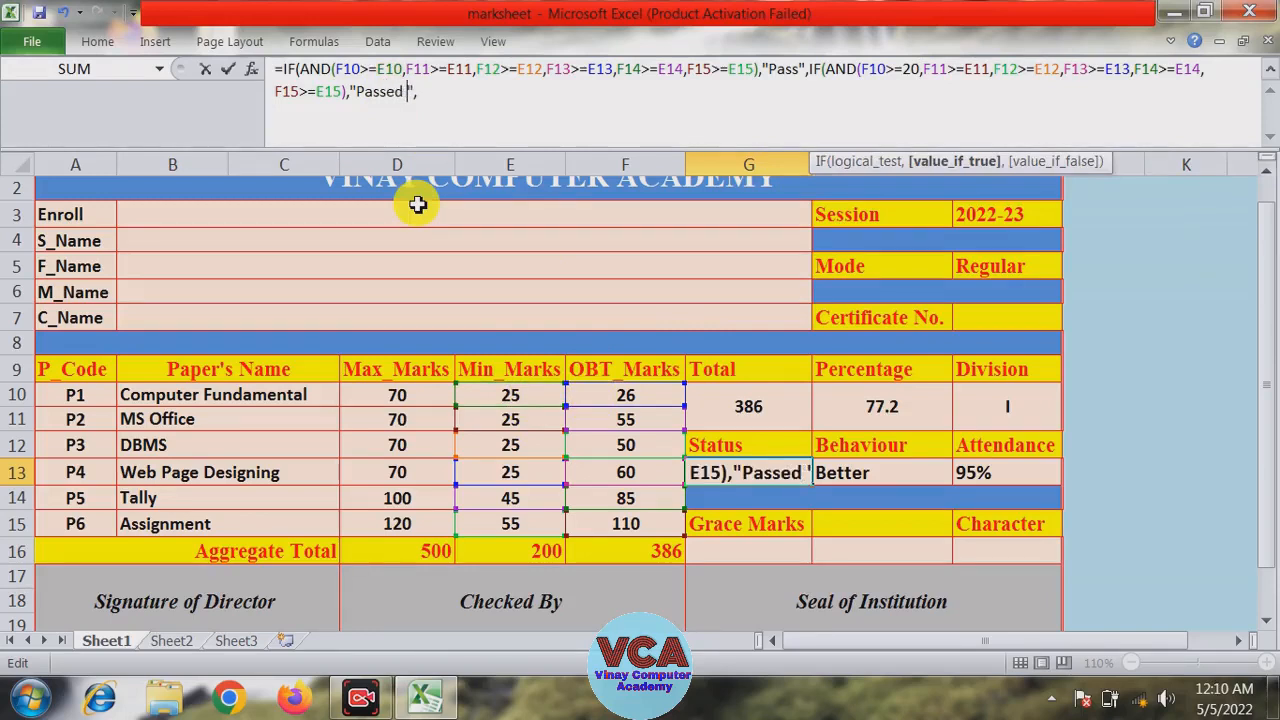
pyautogui.write('With')
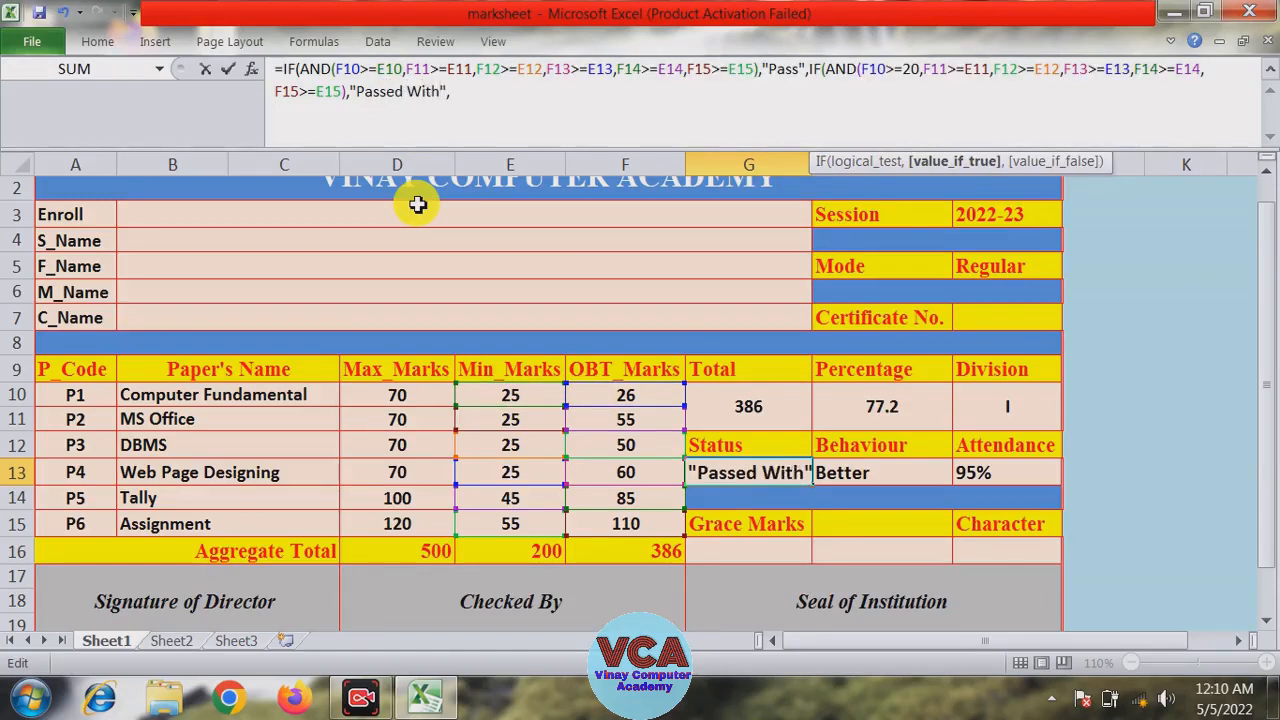
pyautogui.write(' GM')
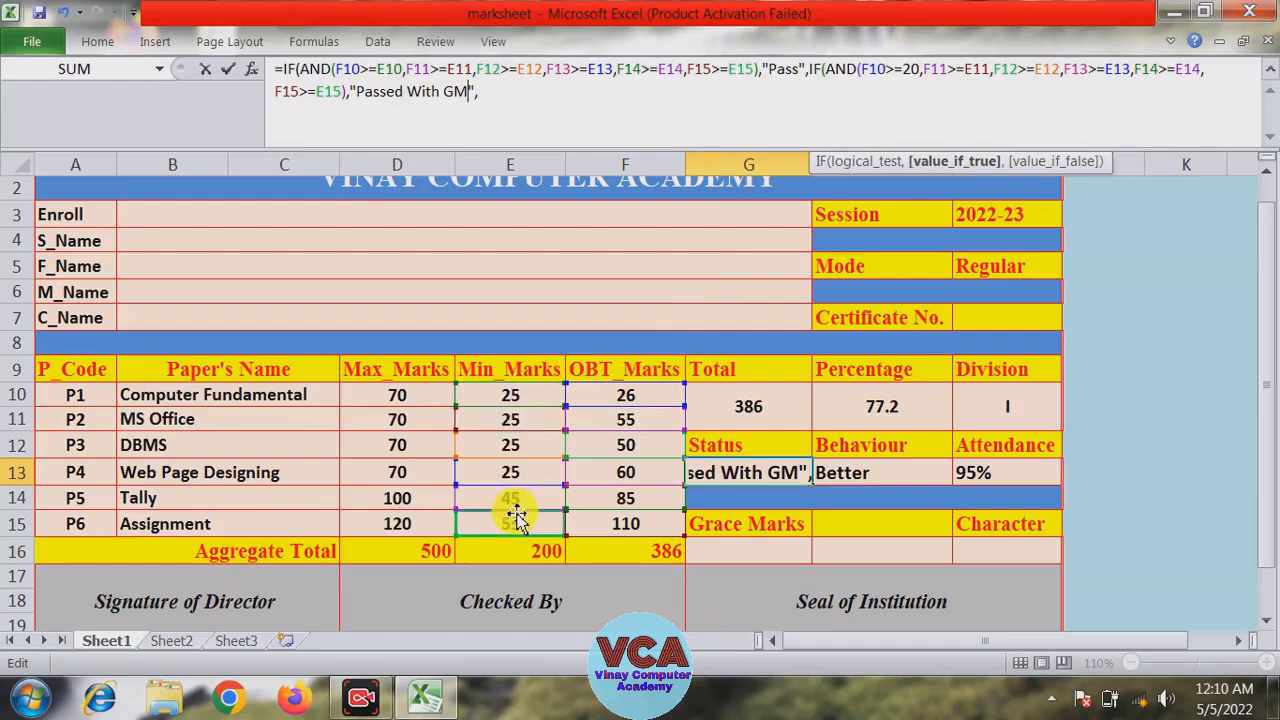
# Step: Append a third copy of the original IF(AND(...),"Pass", test to the Status formula, changing its MS Office condition to F11>=20
pyautogui.click(484, 91)
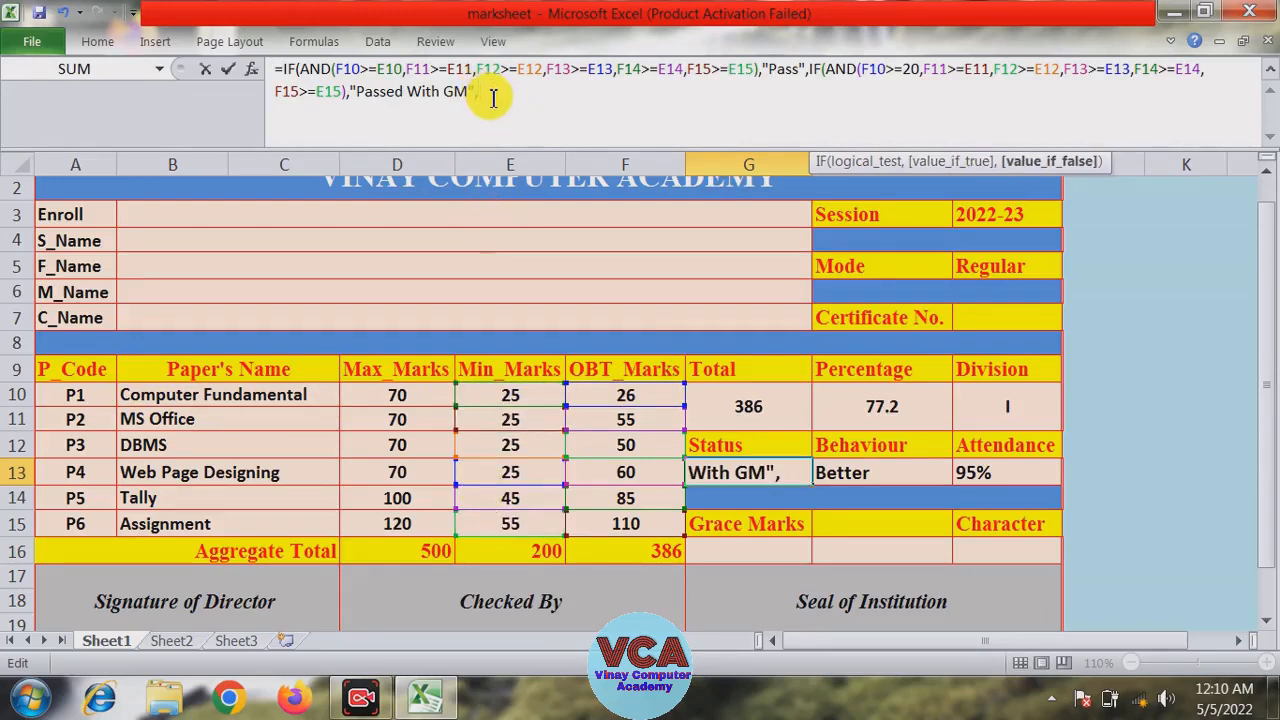
pyautogui.write('IF(AND(F10>=E10,F11>=E11,F12>=E12,F13>=E13,F14>=E14,F15>=E15),"Pass",')
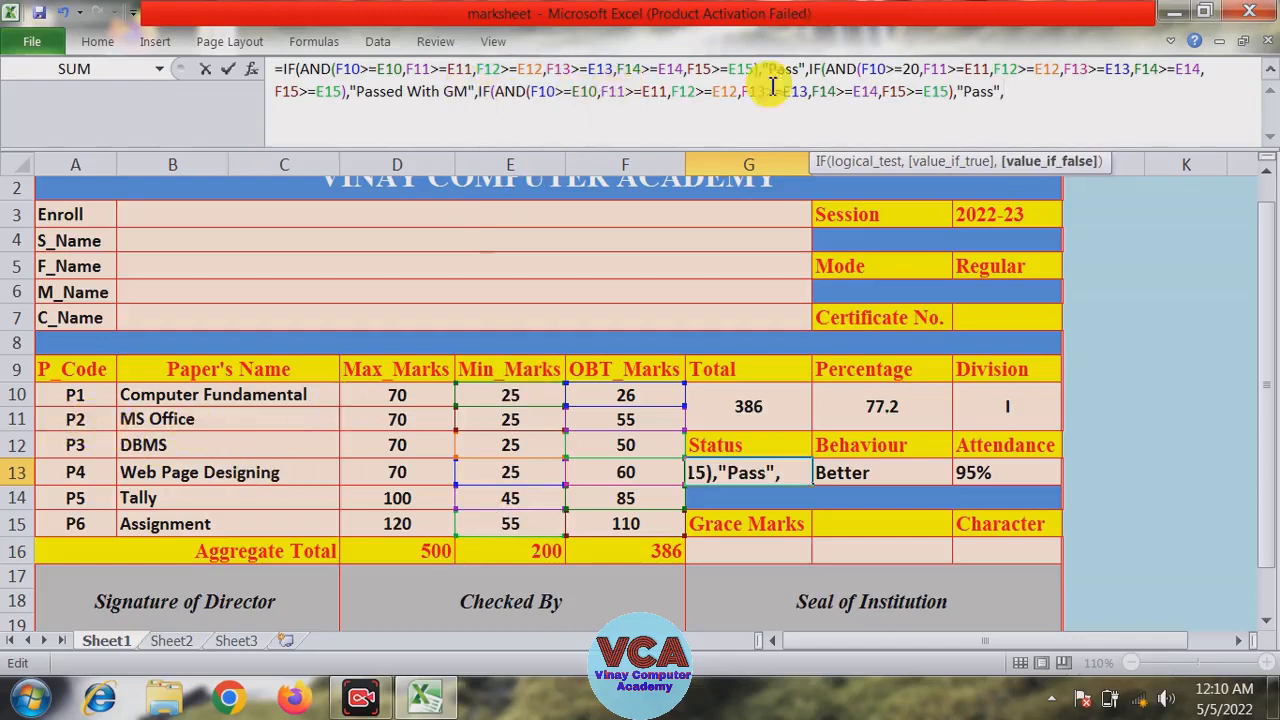
pyautogui.moveTo(597, 91); pyautogui.dragTo(549, 95)
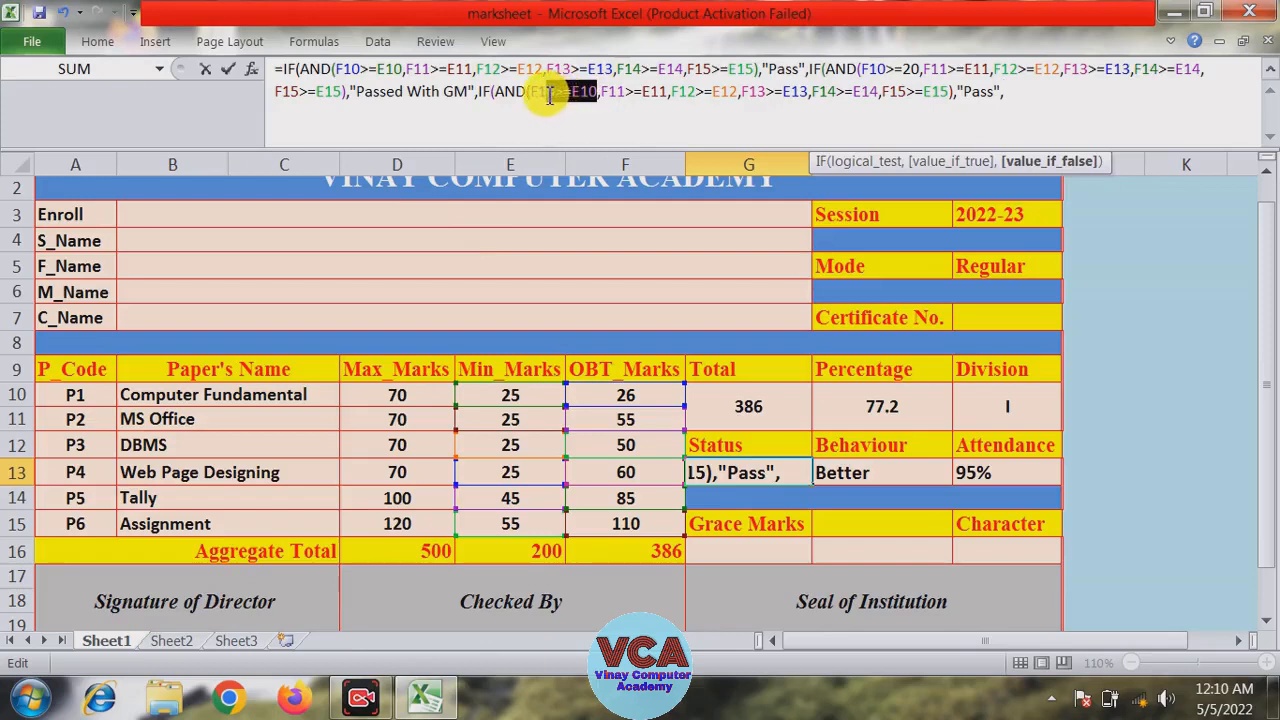
pyautogui.moveTo(669, 93); pyautogui.dragTo(600, 92)
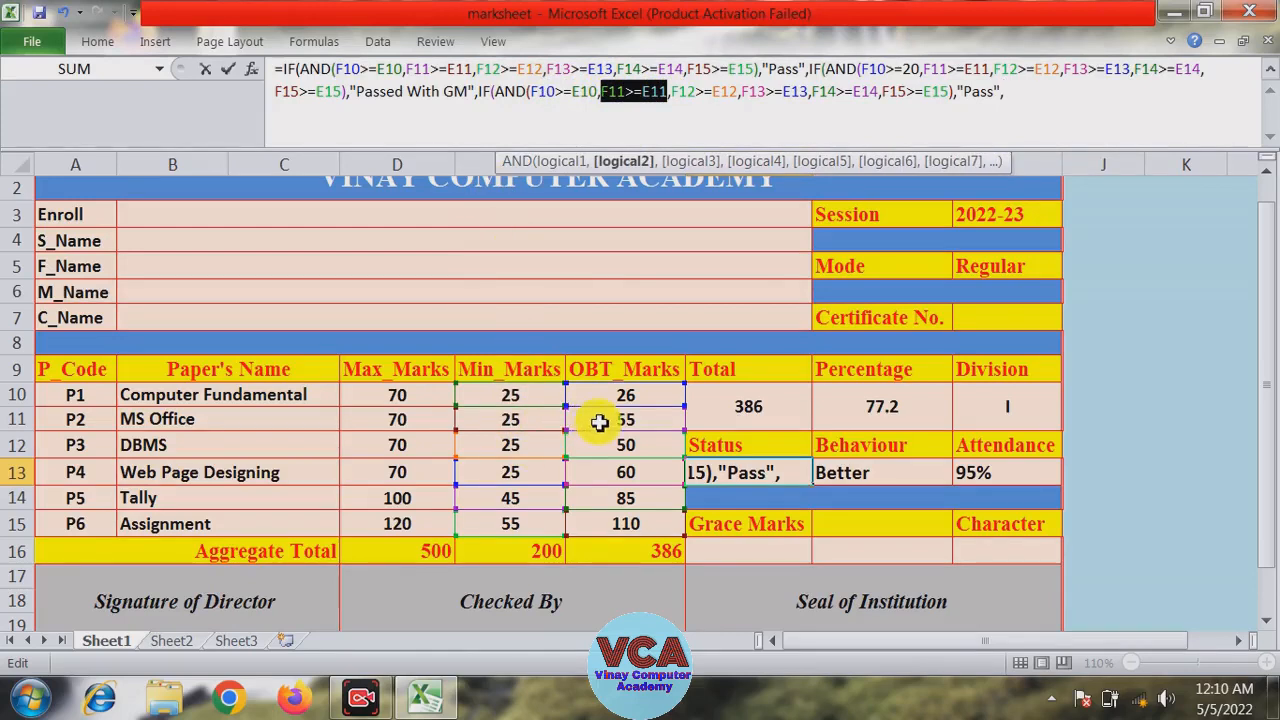
pyautogui.click(660, 76)
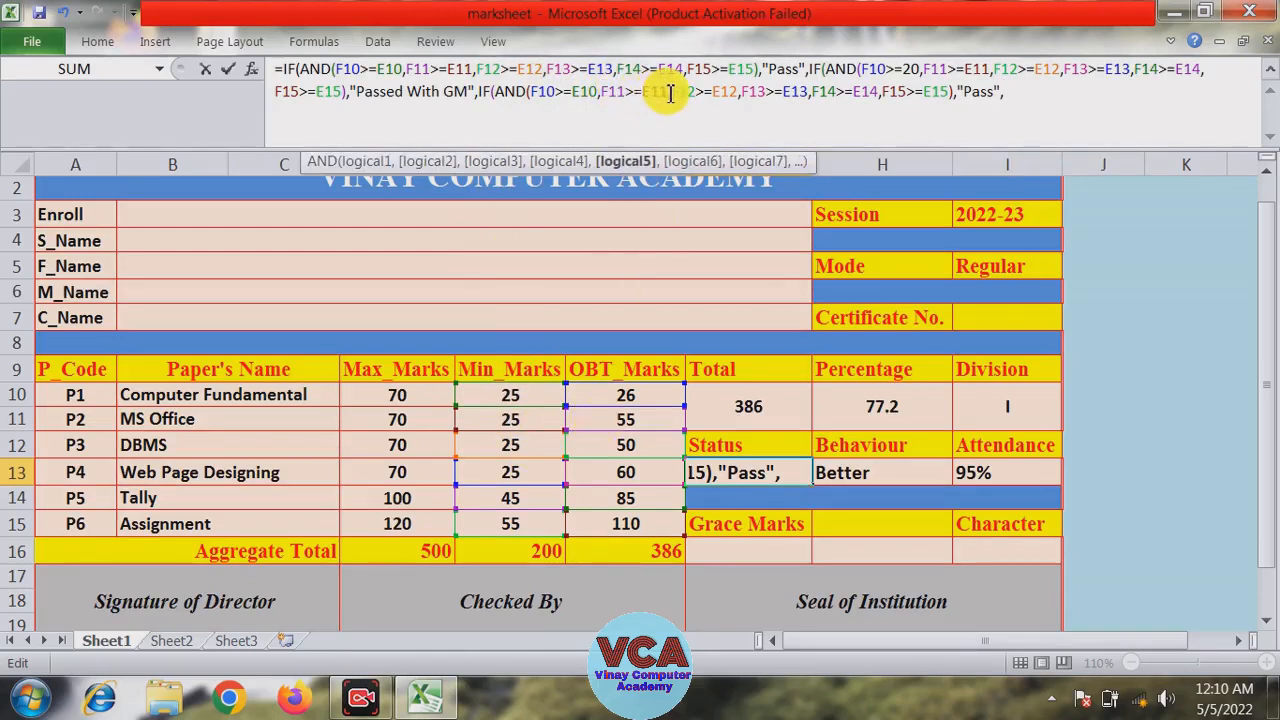
pyautogui.moveTo(670, 93); pyautogui.dragTo(648, 116)
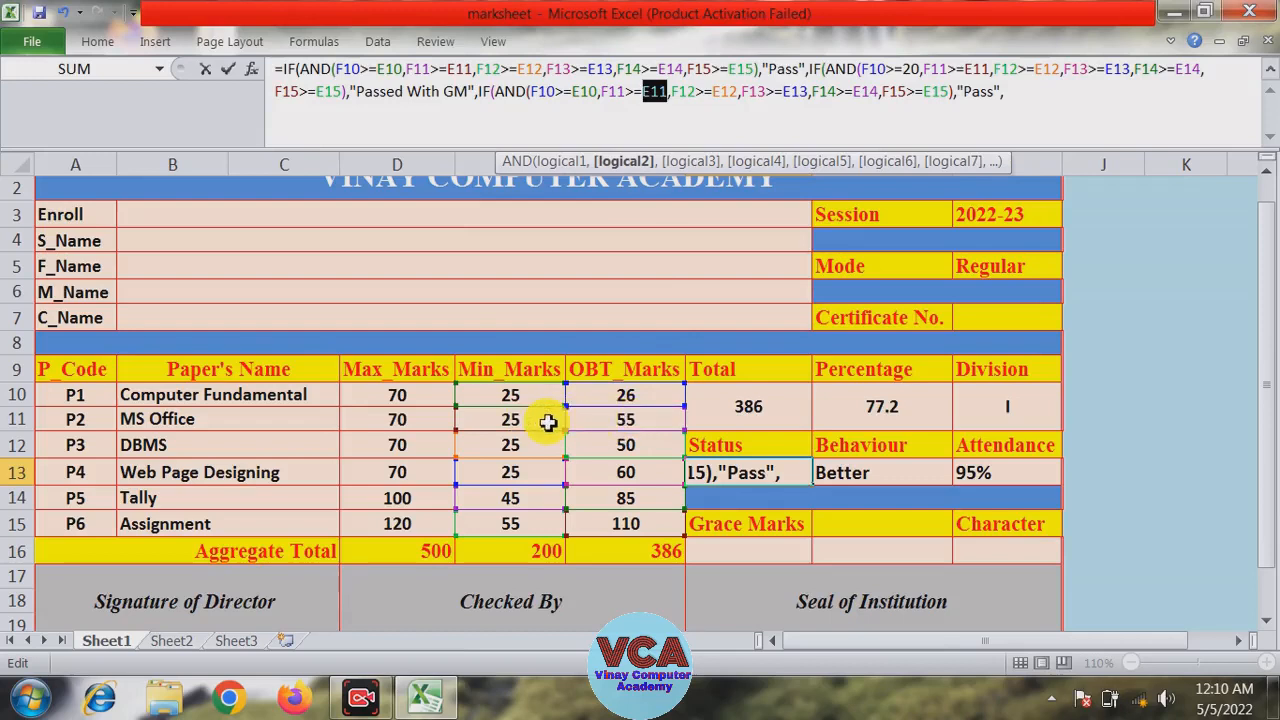
pyautogui.write('20')
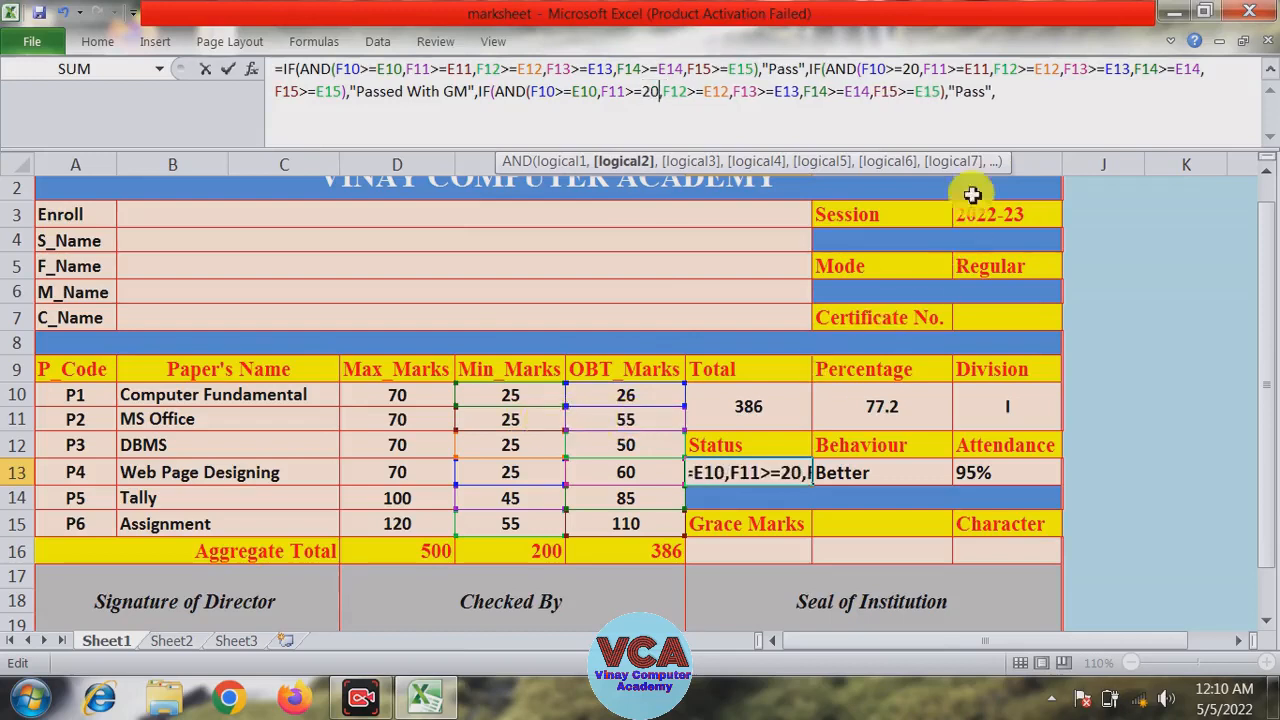
# Step: Change the third IF's true result in the Status formula to "Passed With GM"
pyautogui.click(988, 93)
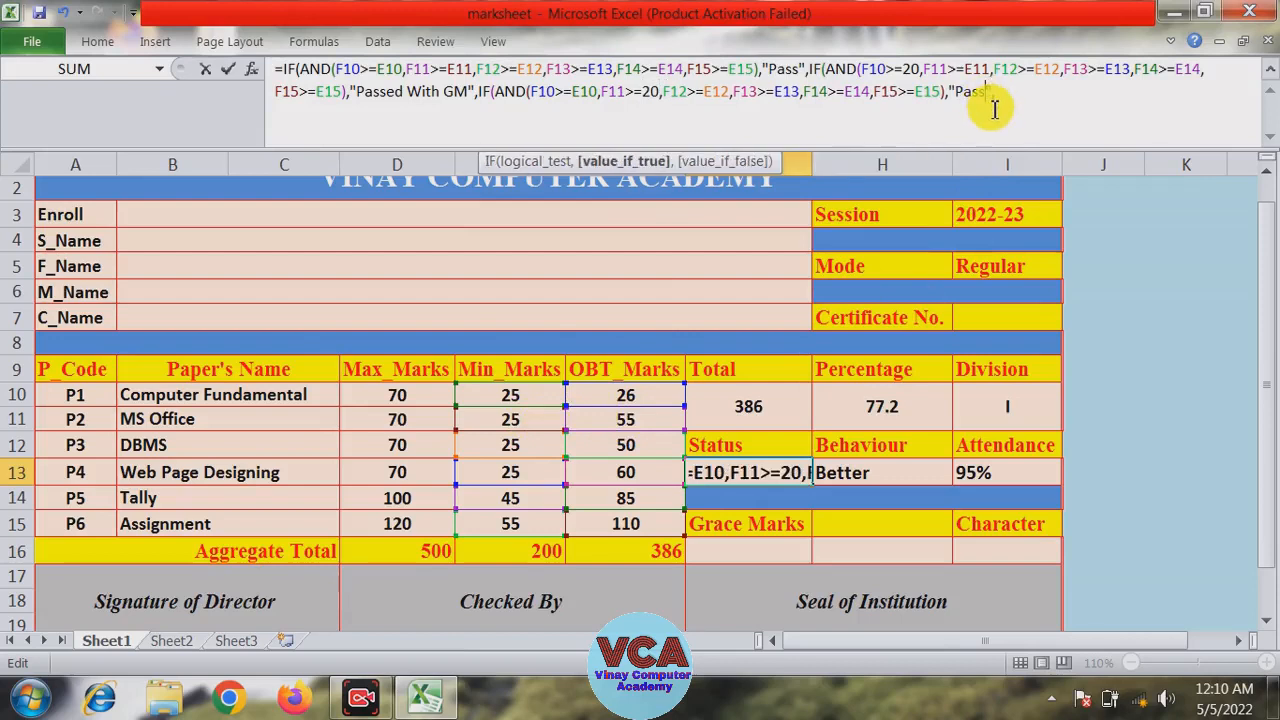
pyautogui.write('ed WE",')
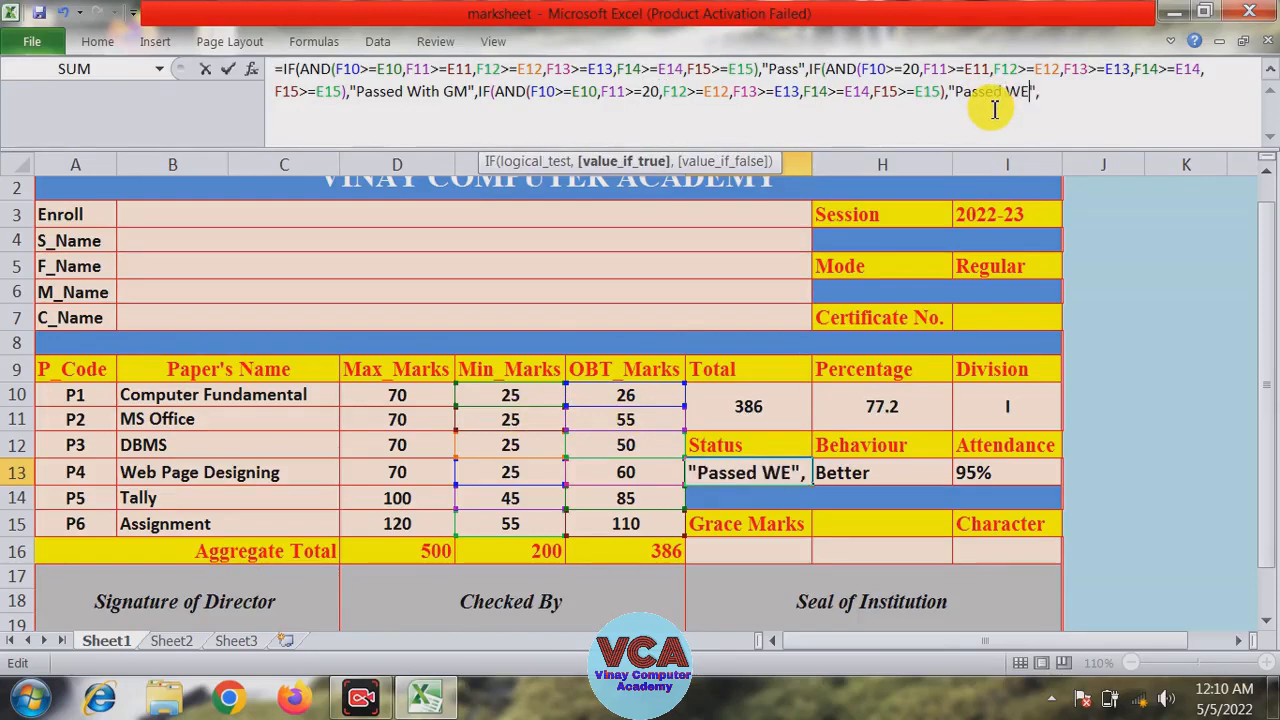
pyautogui.write('th GM')
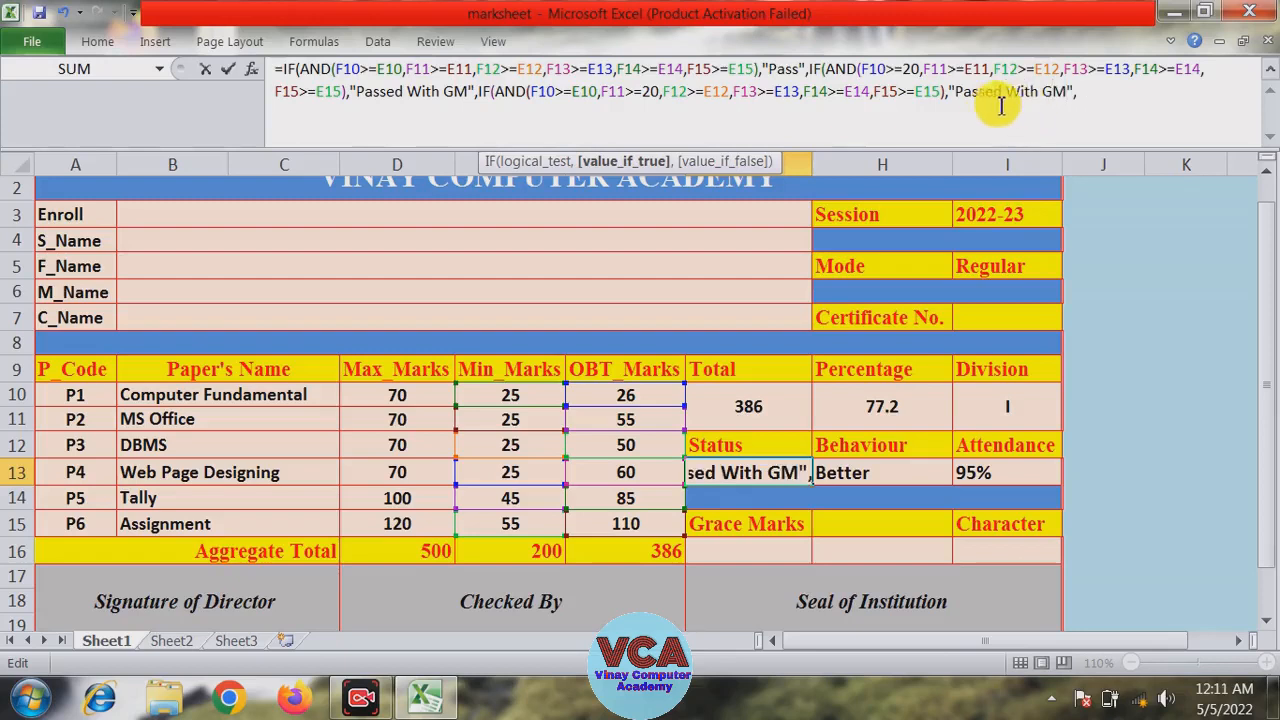
# Step: Append a fourth copy of the original IF(AND(...),"Pass", test to the Status formula, changing its DBMS condition to F12>=20
pyautogui.click(1100, 86)
pyautogui.write('IF(AND(F10>=E10,F11>=E11,F12>=E12,F13>=E13,F14>=E14,F15>=E15),"Pass",')
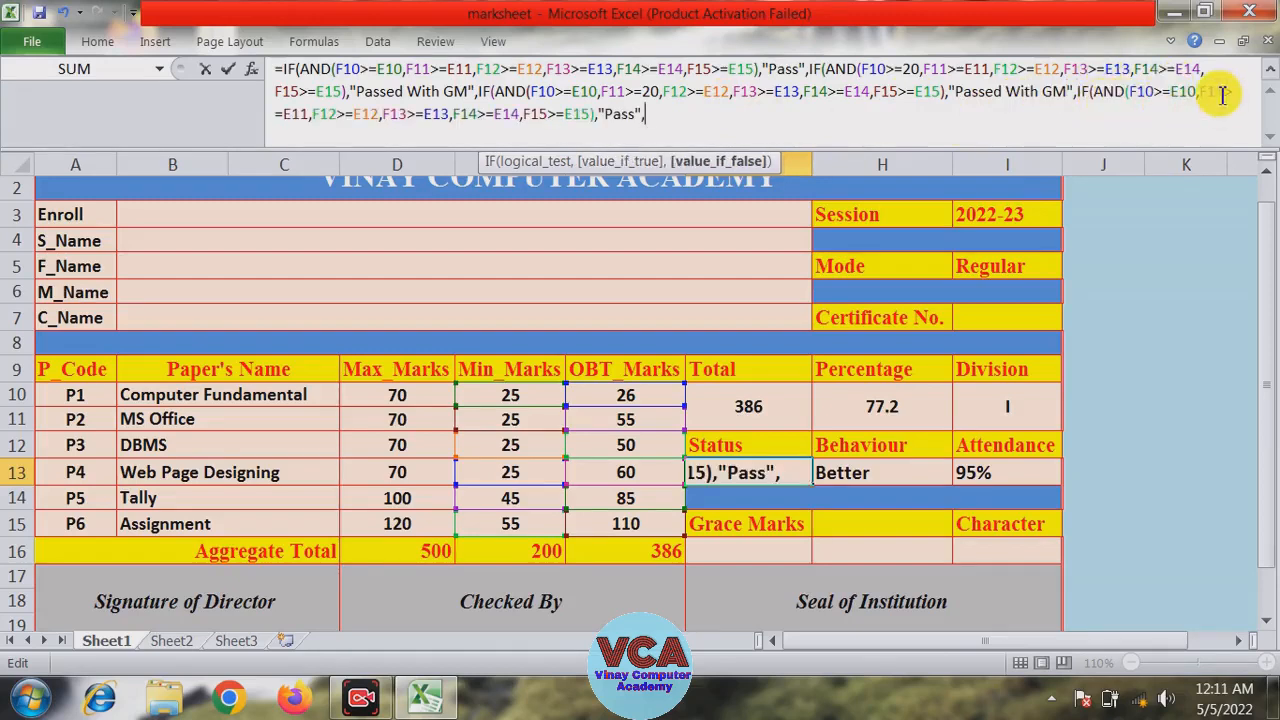
pyautogui.doubleClick(362, 114)
pyautogui.write('2')
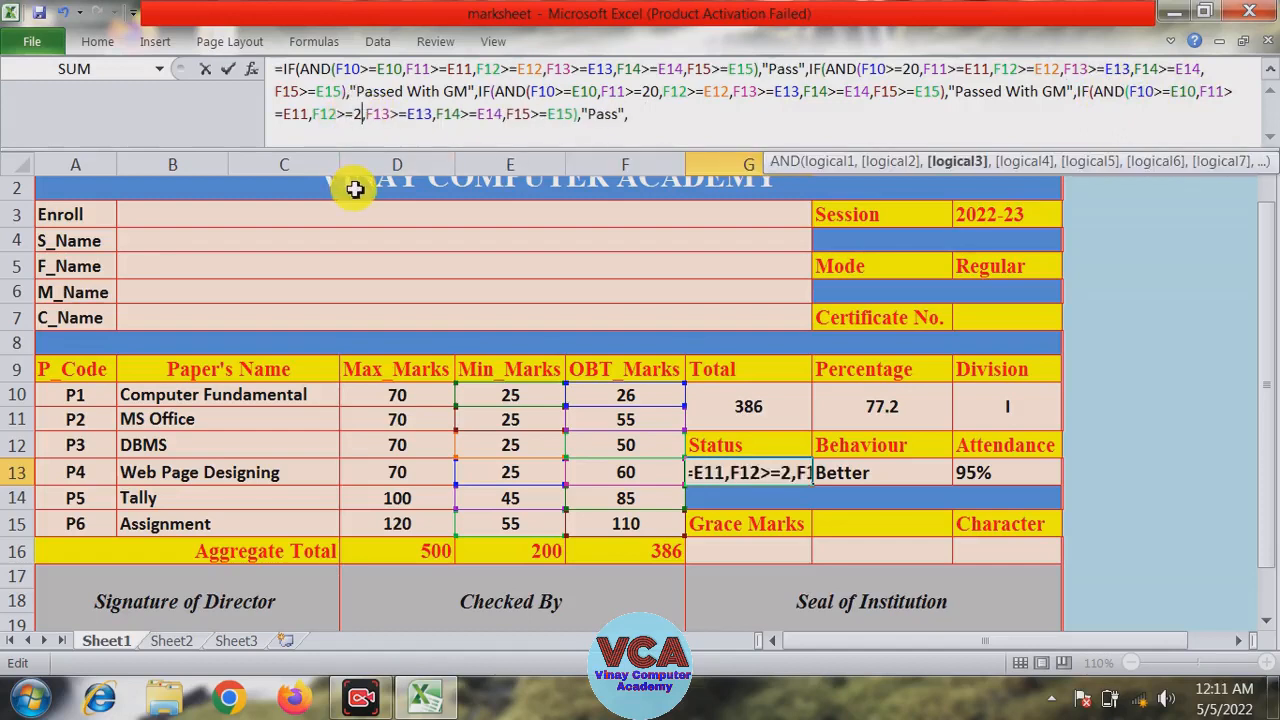
pyautogui.write('0')
# Step: Change the fourth IF's true result in the Status formula to "Passed With GM"
pyautogui.click(624, 114)
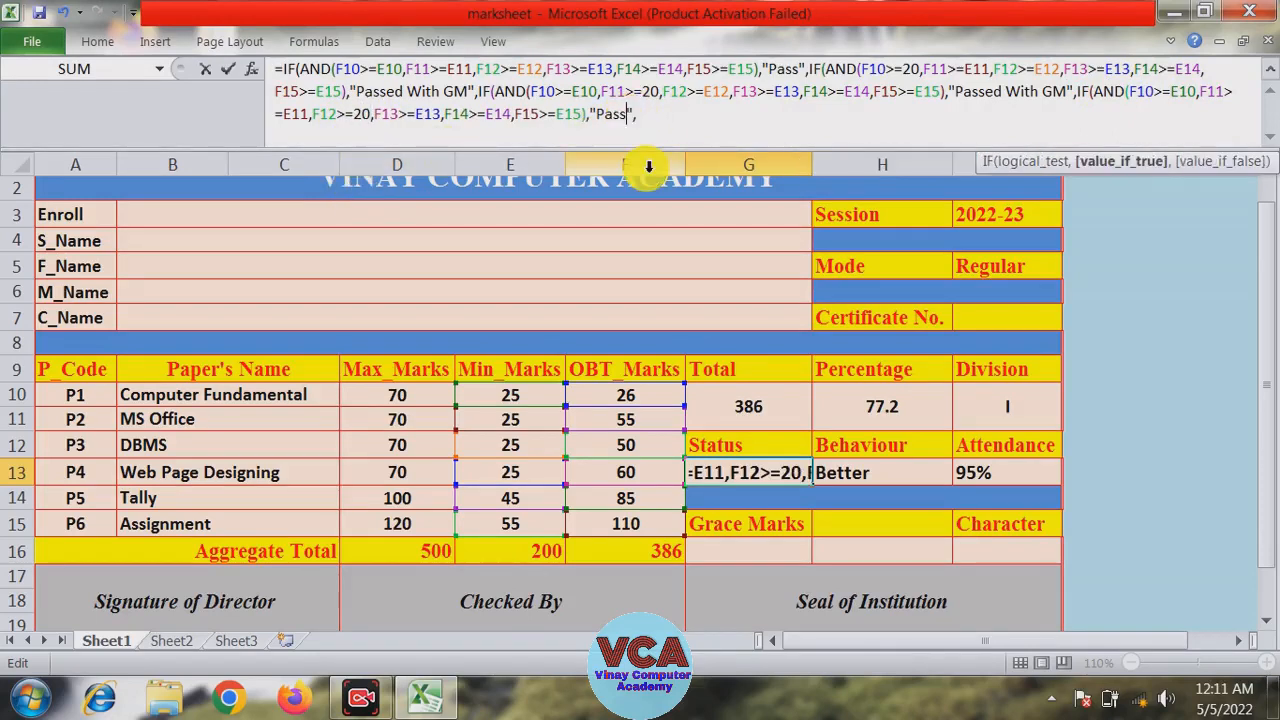
pyautogui.write('With GM')
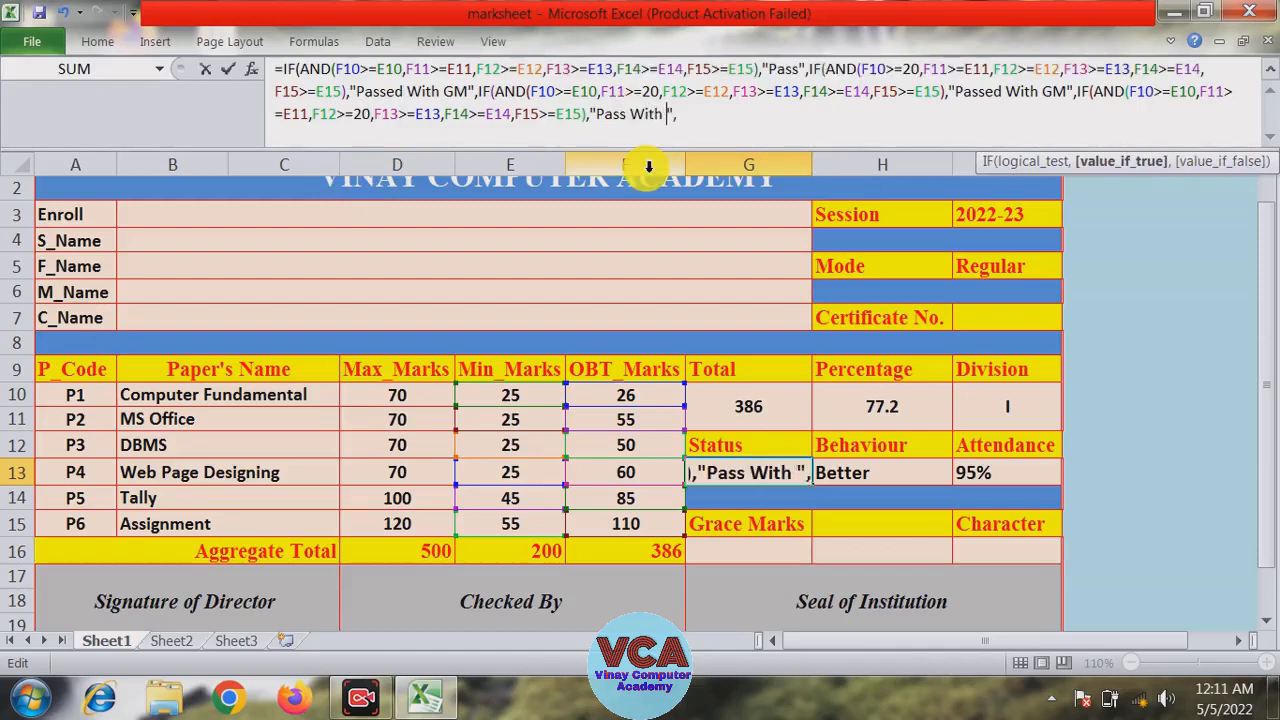
pyautogui.click(634, 116)
pyautogui.write('ed')
# Step: Append a fifth copy of the original IF(AND(...),"Pass", test to the Status formula, changing its Web Page Designing condition to F13>=20
pyautogui.click(720, 116)
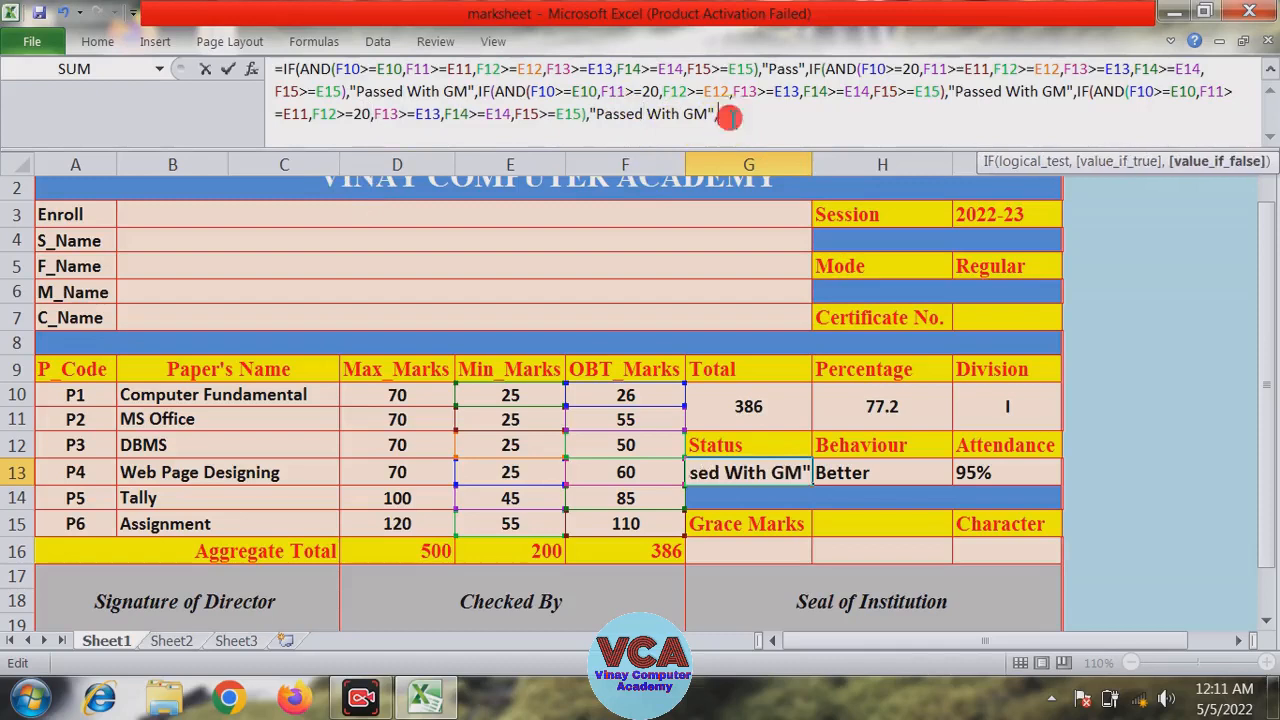
pyautogui.write('IF(AND(F10>=E10,F11>=E11,F12>=E12,F13>=E13,F14>=E14,F15>=E15),"Pass",')
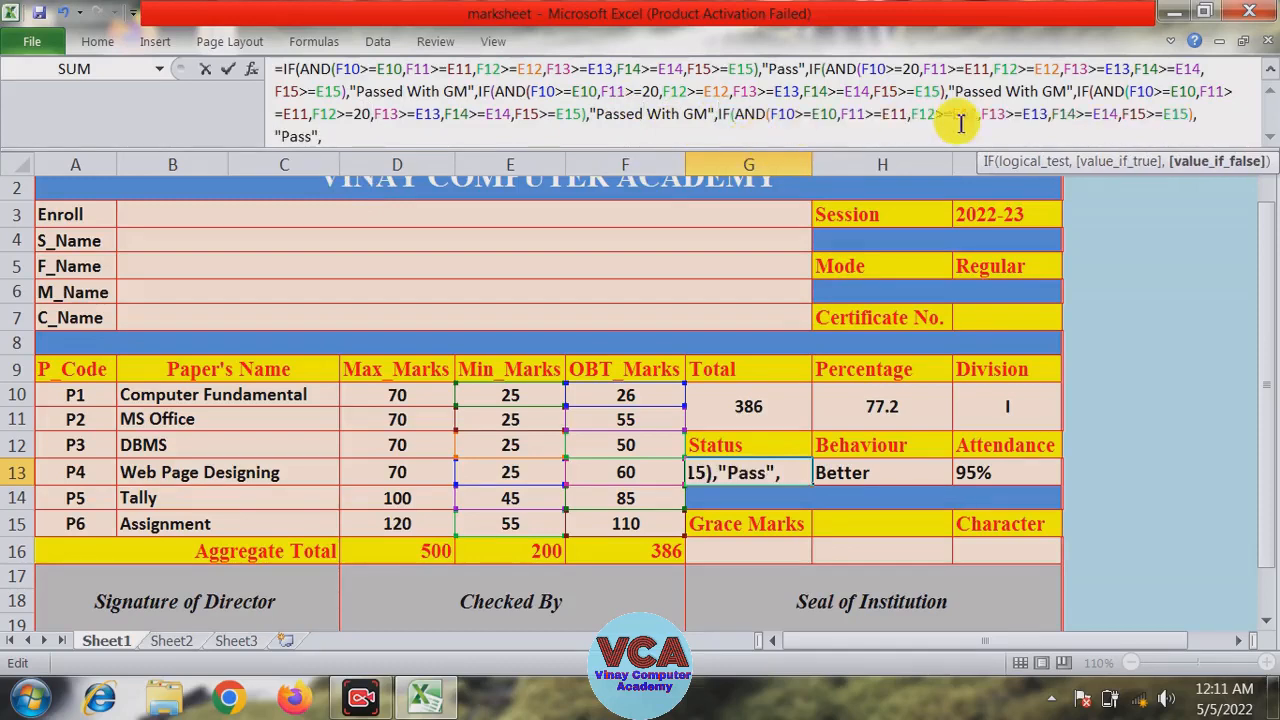
pyautogui.moveTo(831, 116); pyautogui.dragTo(797, 116)
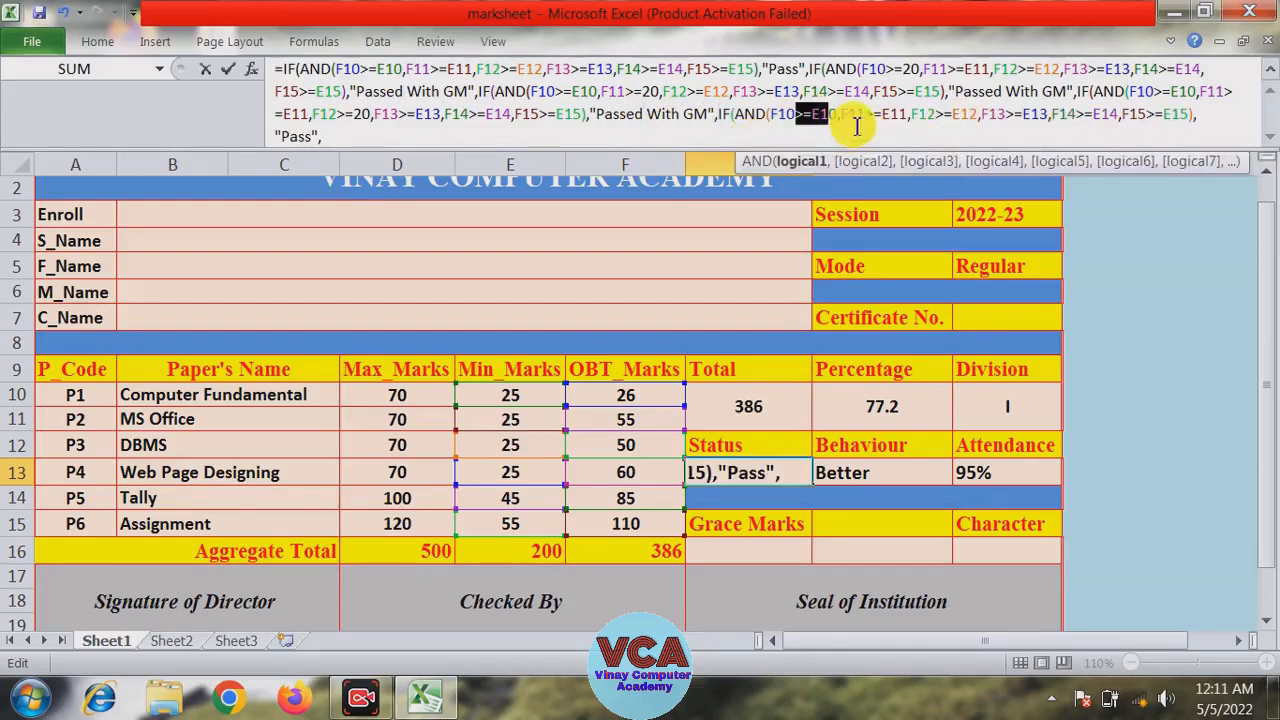
pyautogui.click(897, 116)
pyautogui.moveTo(897, 116); pyautogui.dragTo(857, 117)
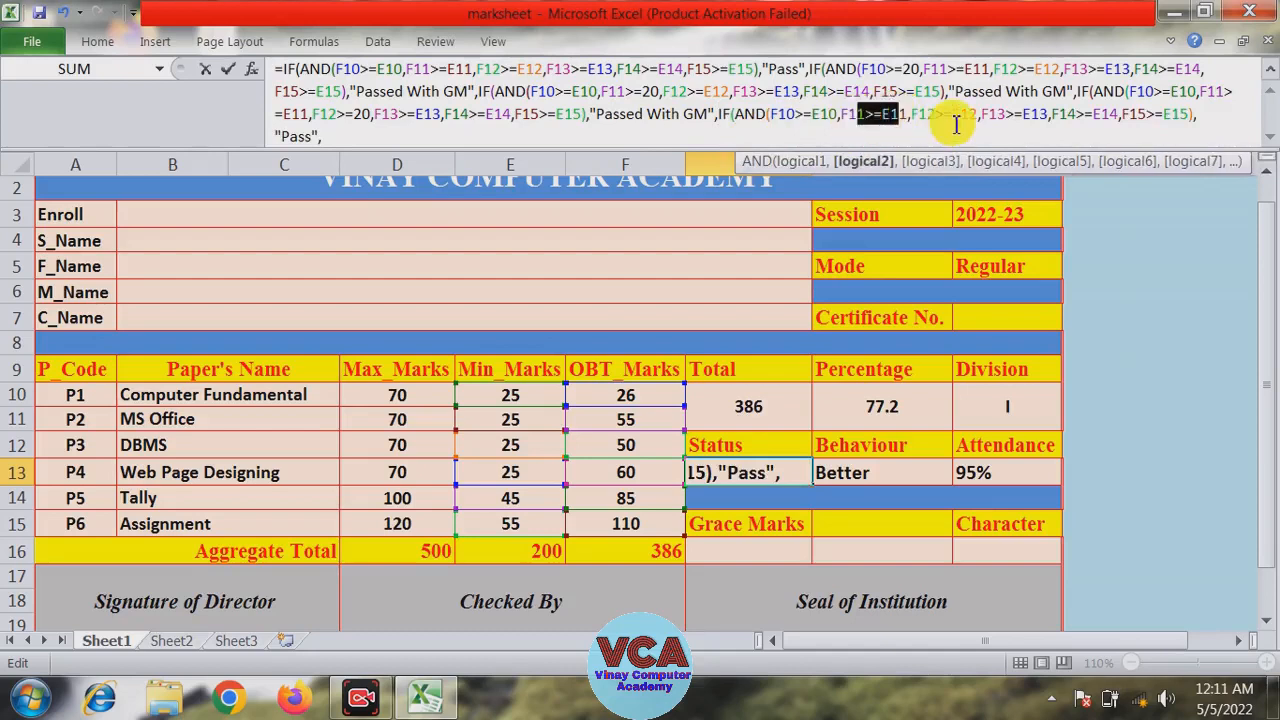
pyautogui.moveTo(971, 122); pyautogui.dragTo(934, 121)
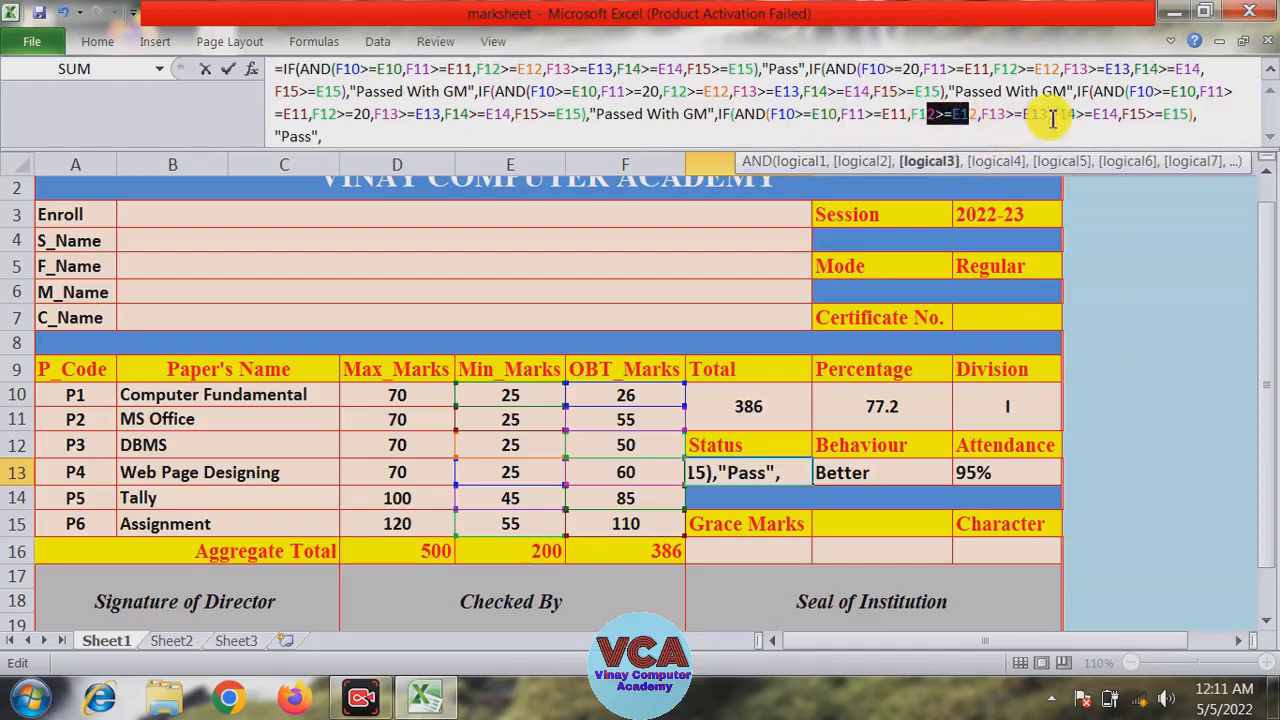
pyautogui.moveTo(1048, 117); pyautogui.dragTo(1030, 114)
pyautogui.write('20')
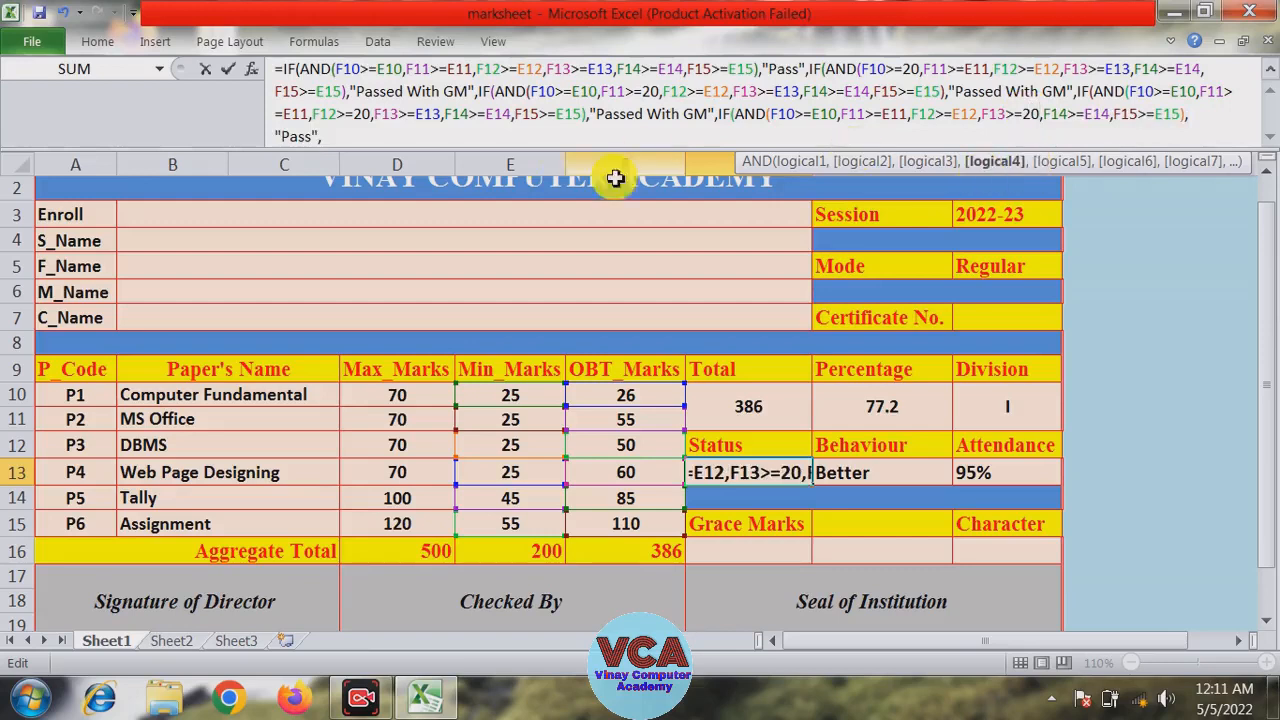
# Step: Change the fifth IF's true result in the Status formula to "Passed With GM"
pyautogui.click(314, 136)
pyautogui.press('Right')
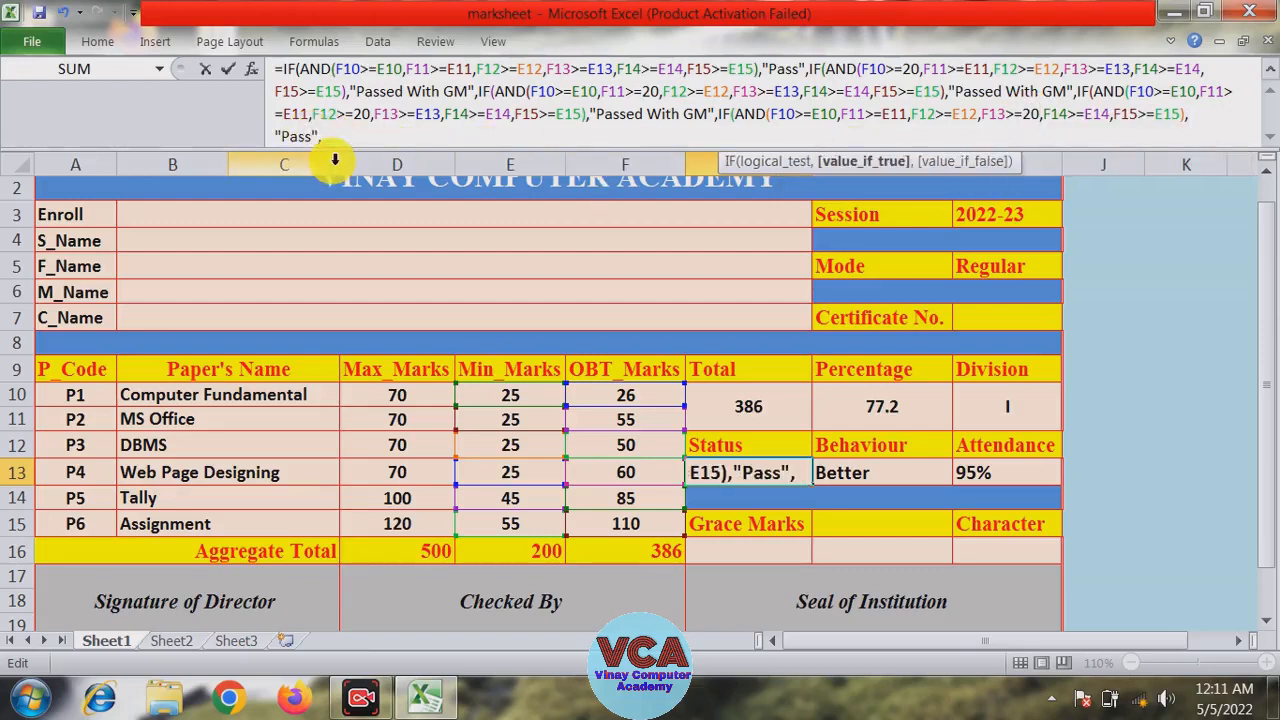
pyautogui.write('ed Wi')
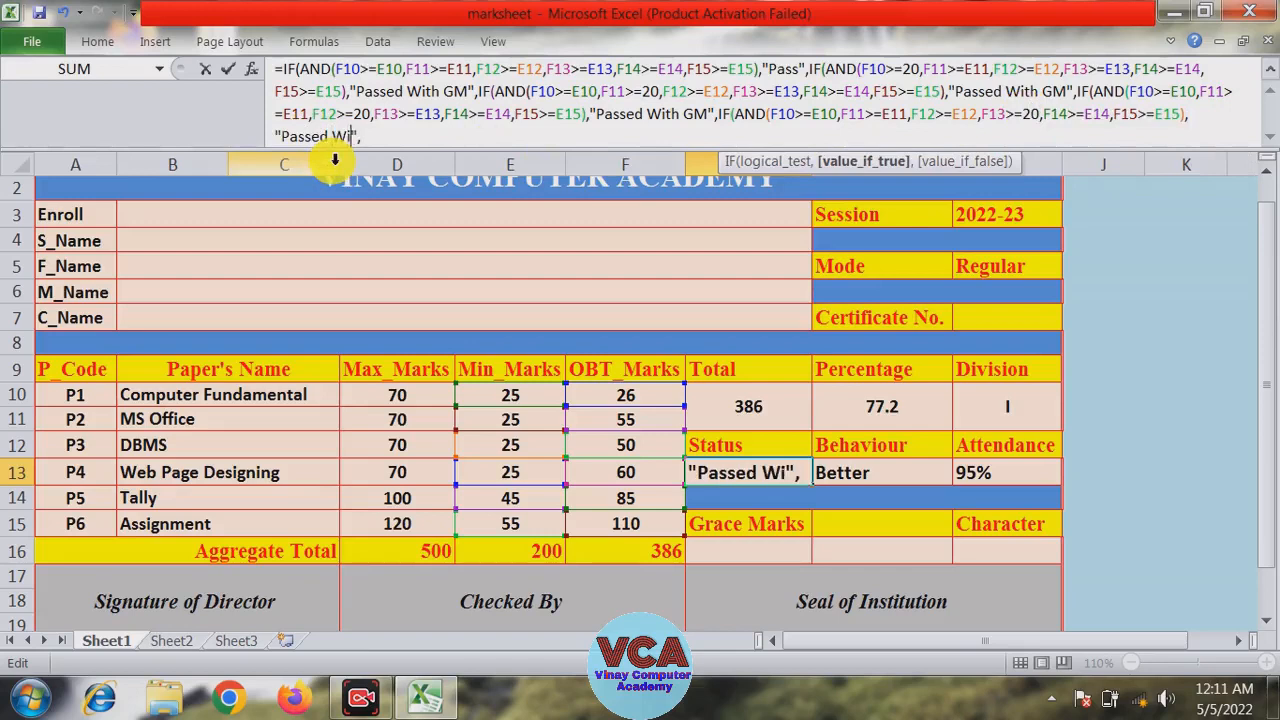
pyautogui.write('th GM')
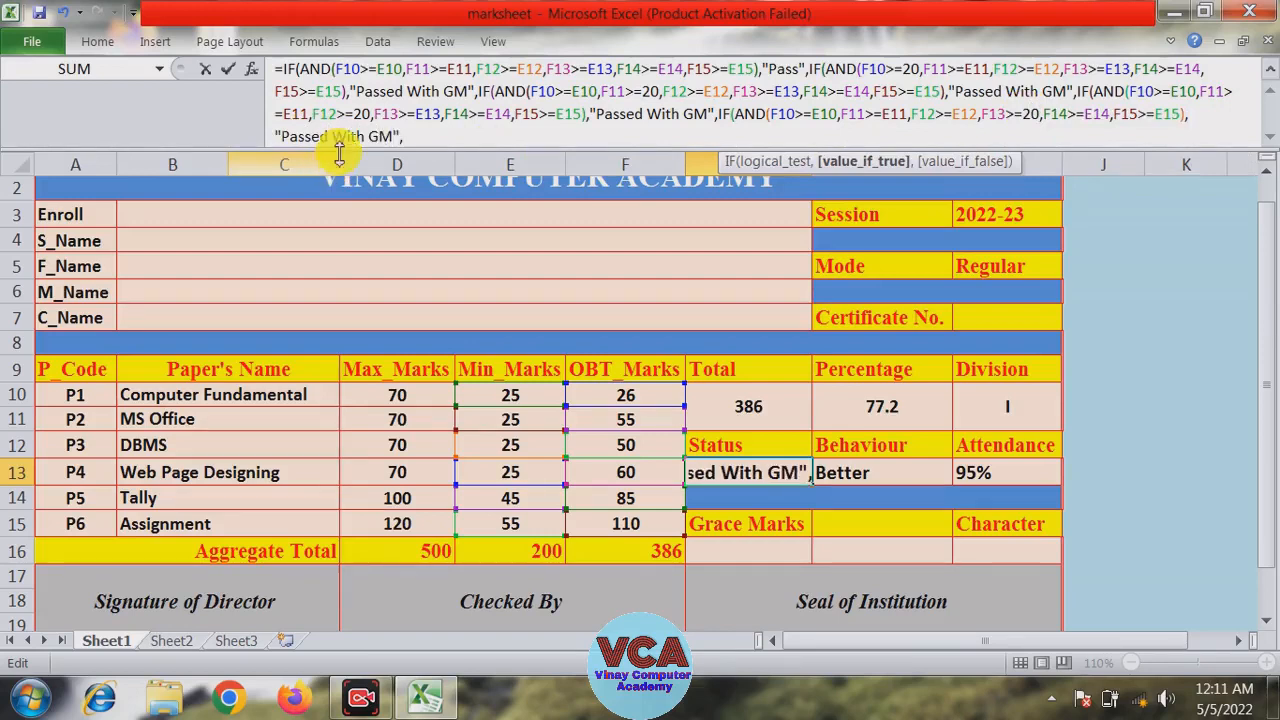
# Step: Append a sixth copy of the original IF(AND(...),"Pass", test to the Status formula, changing its Tally condition to F14>=40
pyautogui.click(441, 141)
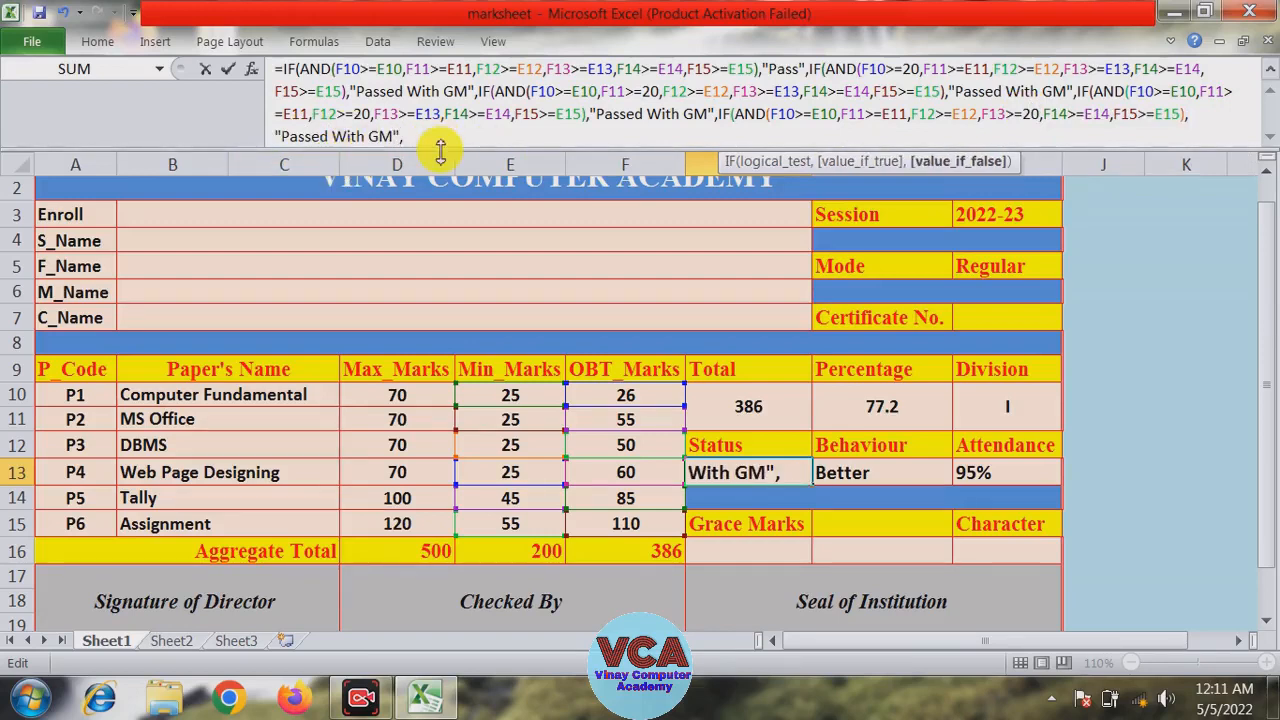
pyautogui.write('IF(AND(F10>=E10,F11>=E11,F12>=E12,F13>=E13,F14>=E14,F15>=E15),"Pass",')
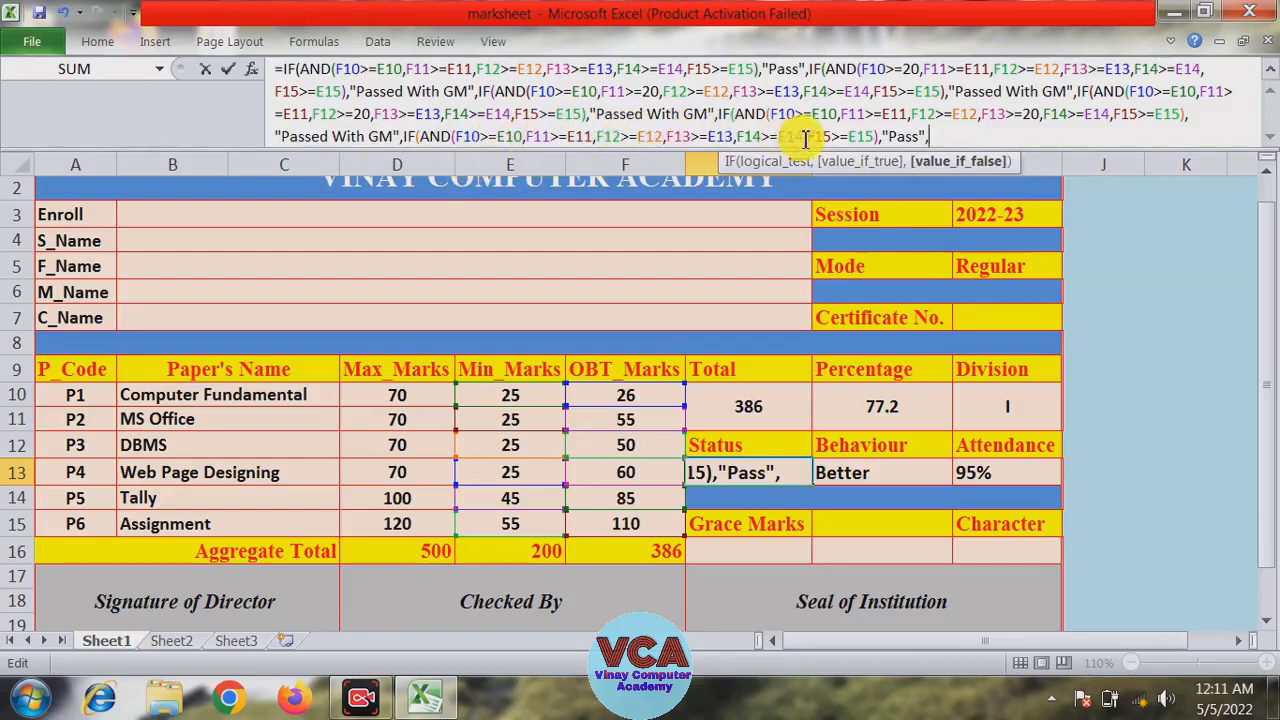
pyautogui.moveTo(804, 139); pyautogui.dragTo(778, 137)
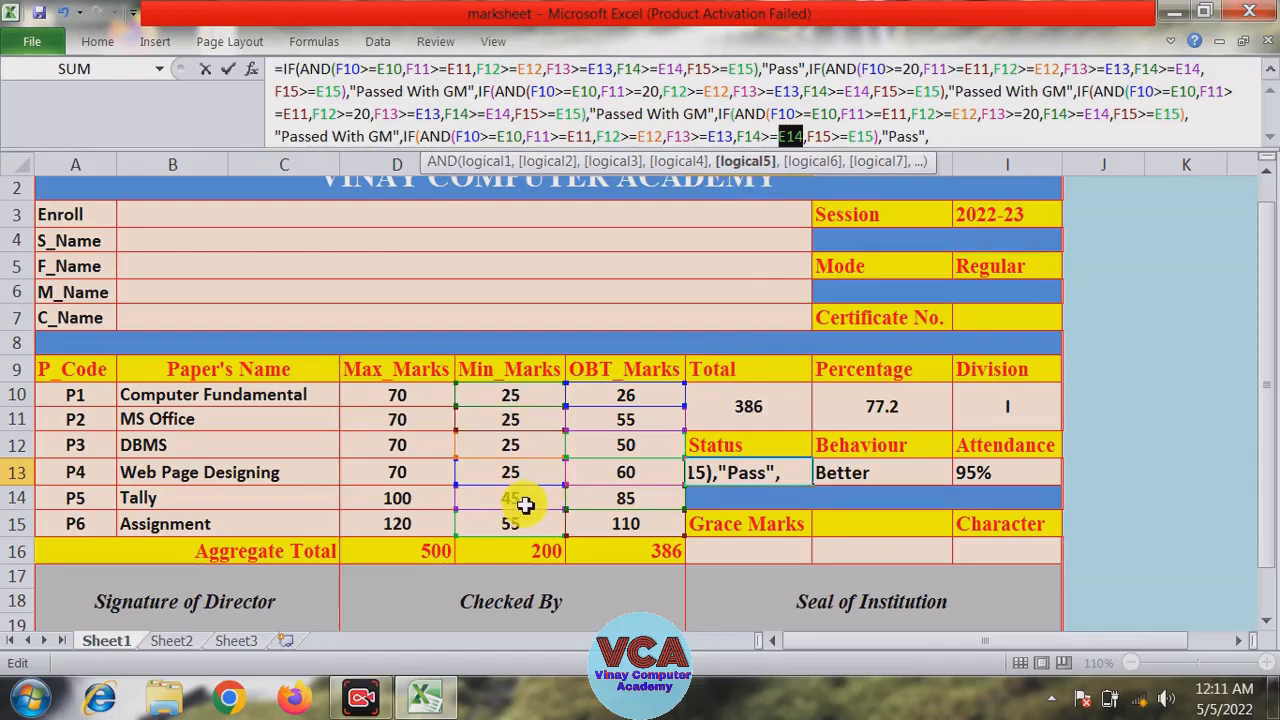
pyautogui.write('40')
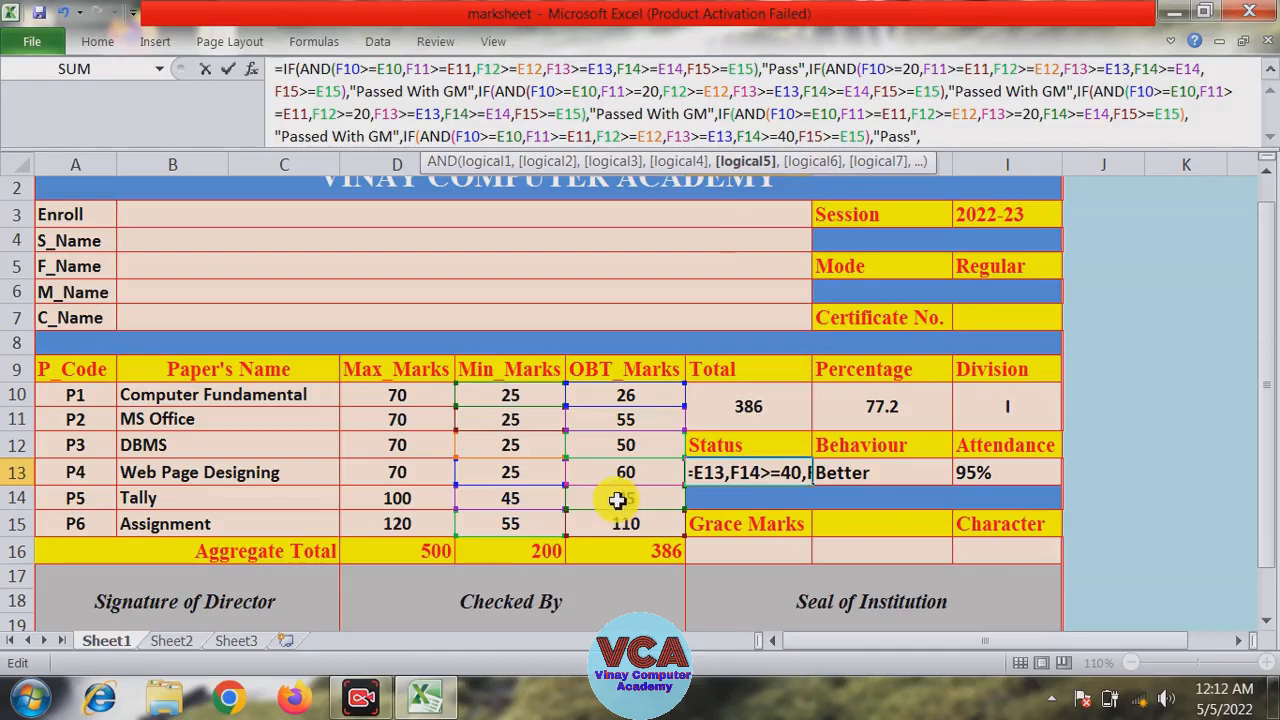
pyautogui.doubleClick(786, 136)
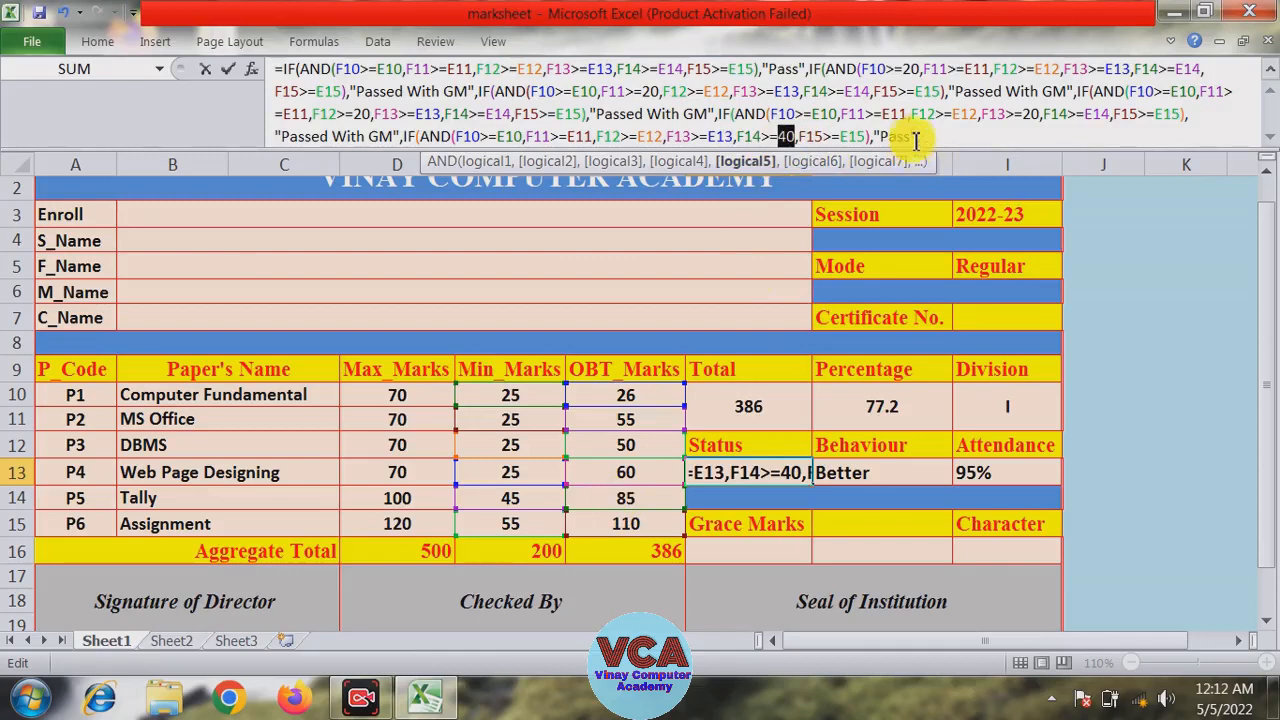
# Step: Change the sixth IF's true result in the Status formula to "Passed With GM"
pyautogui.click(912, 136)
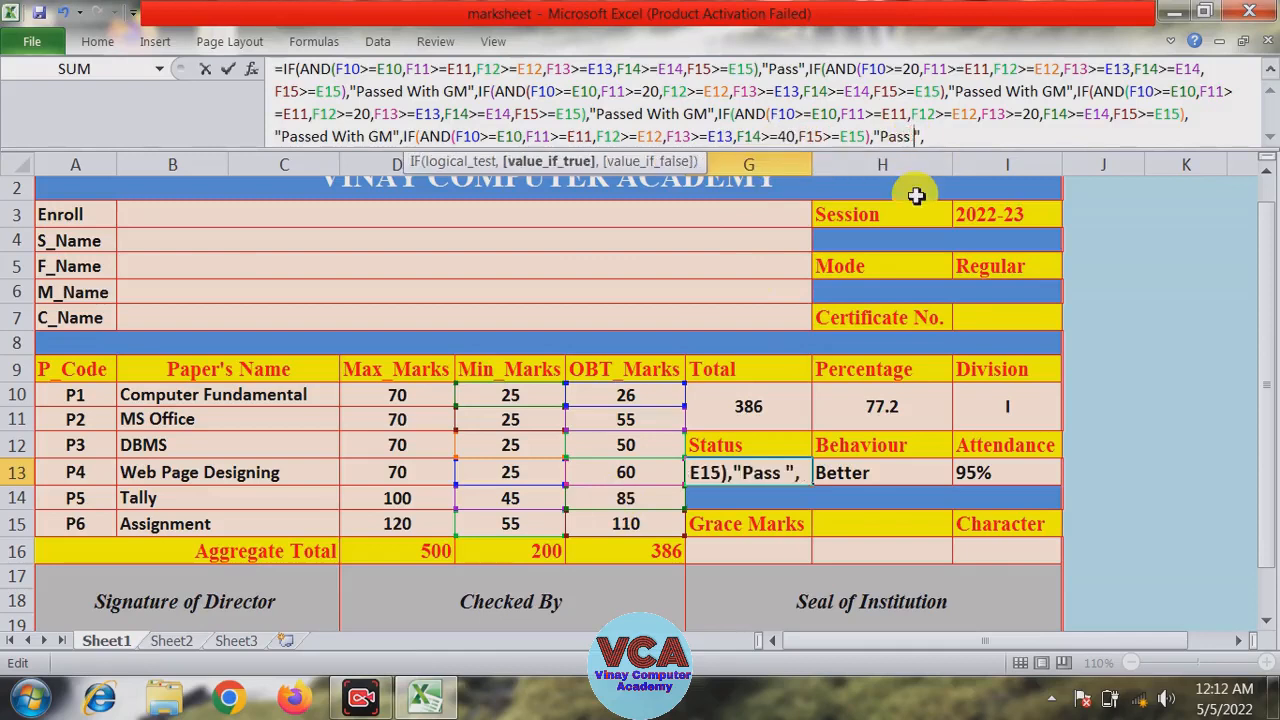
pyautogui.press('BackSpace')
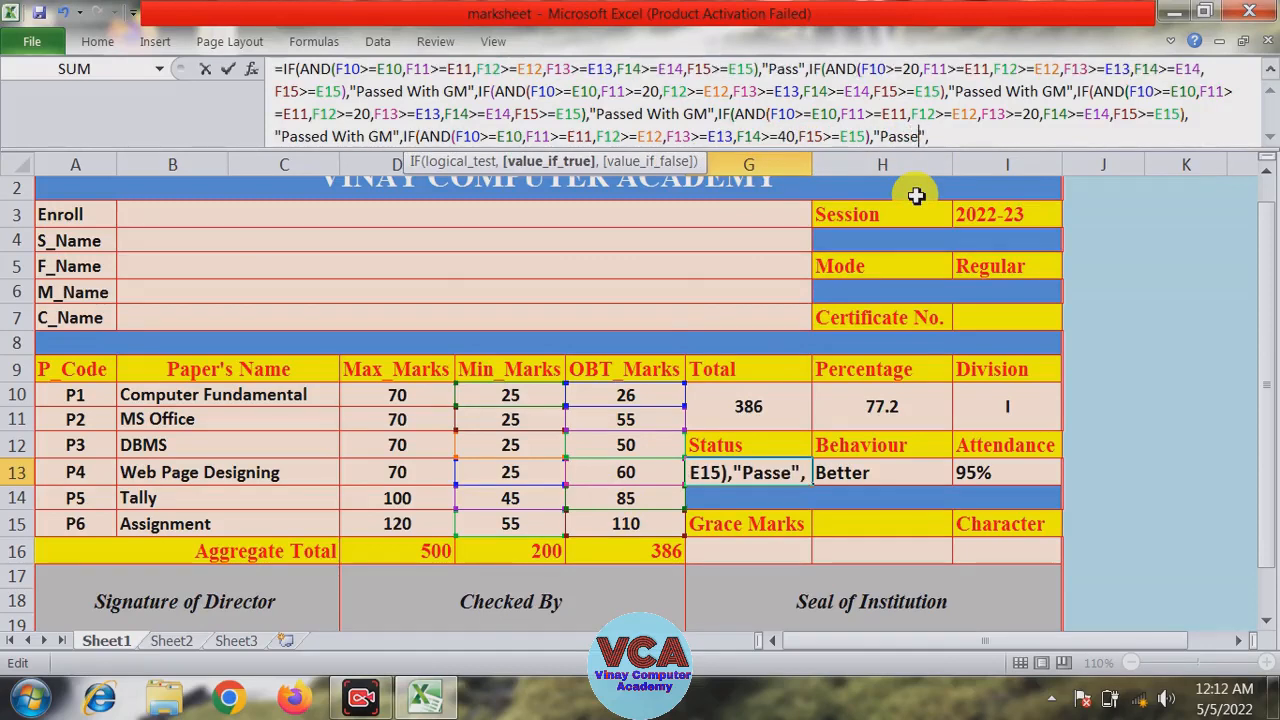
pyautogui.write('With')
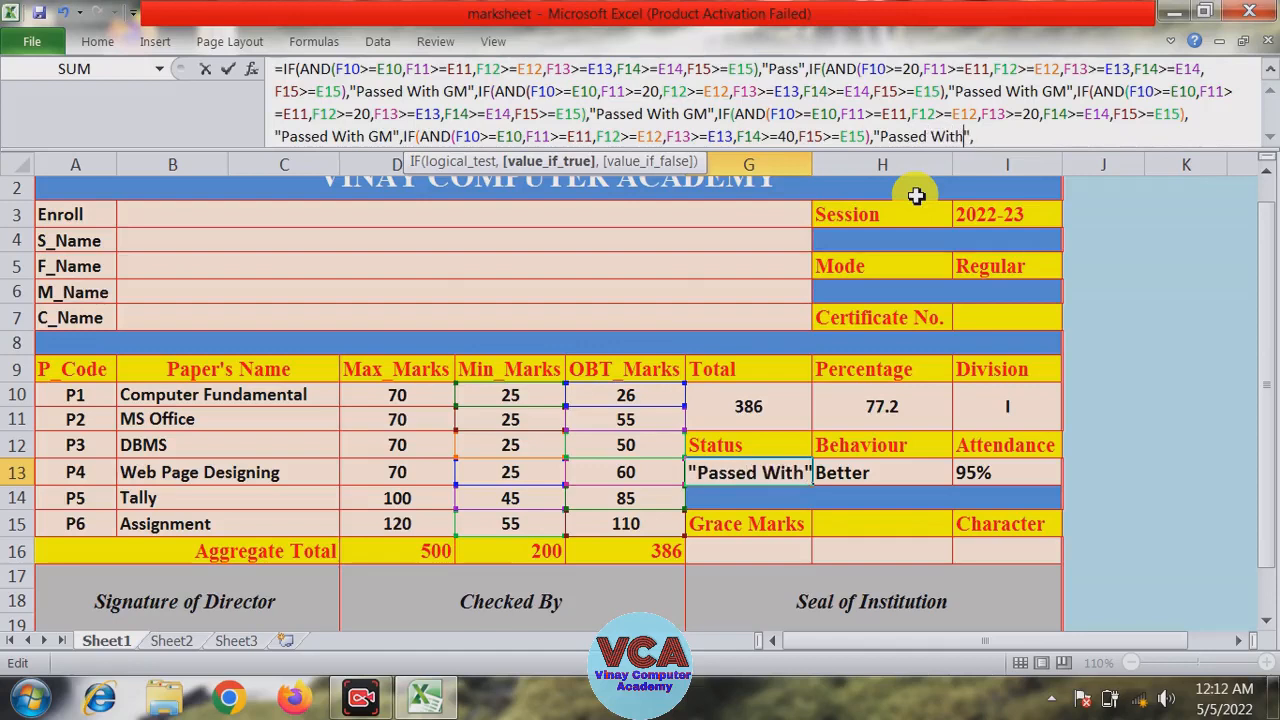
pyautogui.write(' GM')
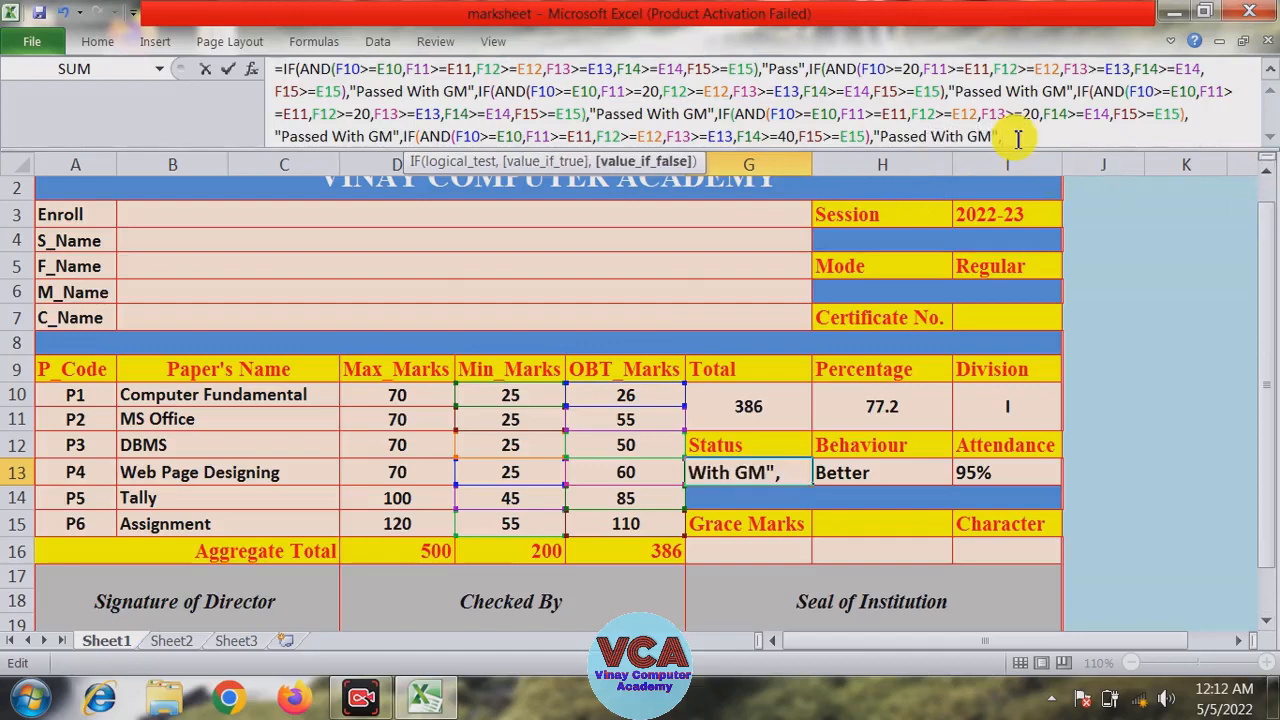
# Step: Append a seventh copy of the original IF(AND(...),"Pass", test to the Status formula, changing its Assignment condition to F15>=50
pyautogui.write('IF(AND(F10>=E10,F11>=E11,F12>=E12,F13>=E13,F14>=E14,F15>=E15),"Pass",')
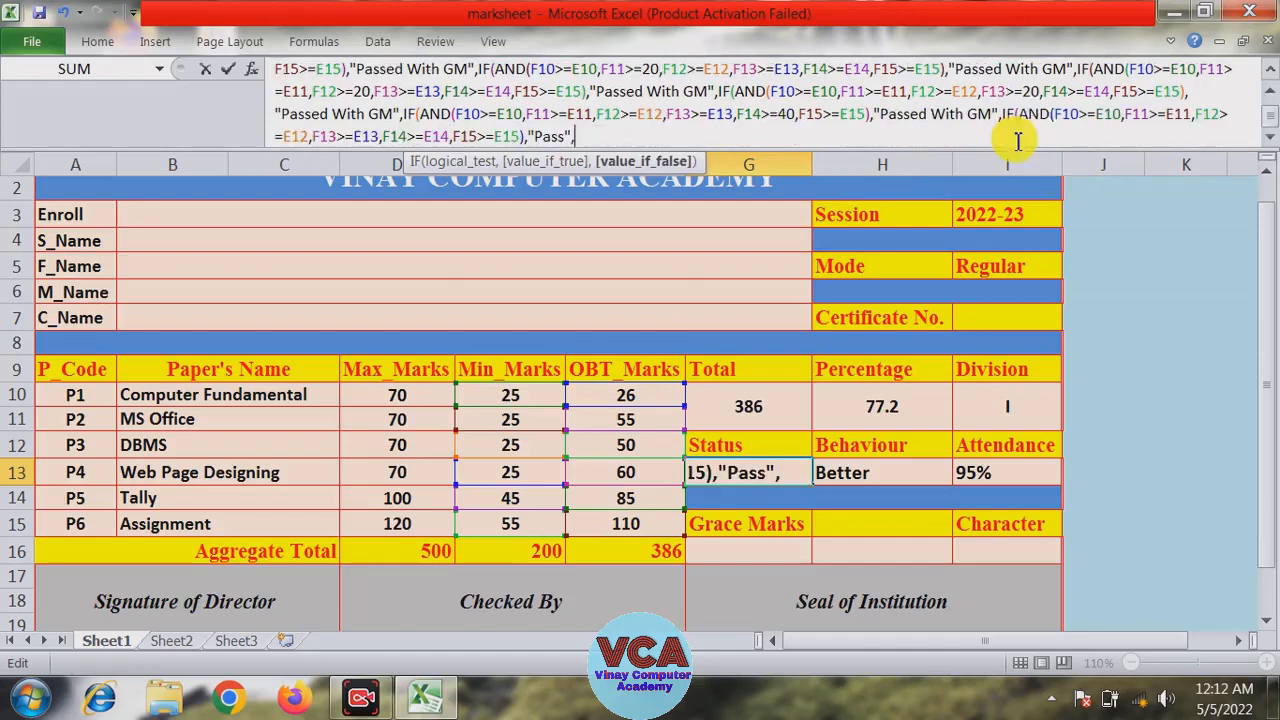
pyautogui.doubleClick(507, 136)
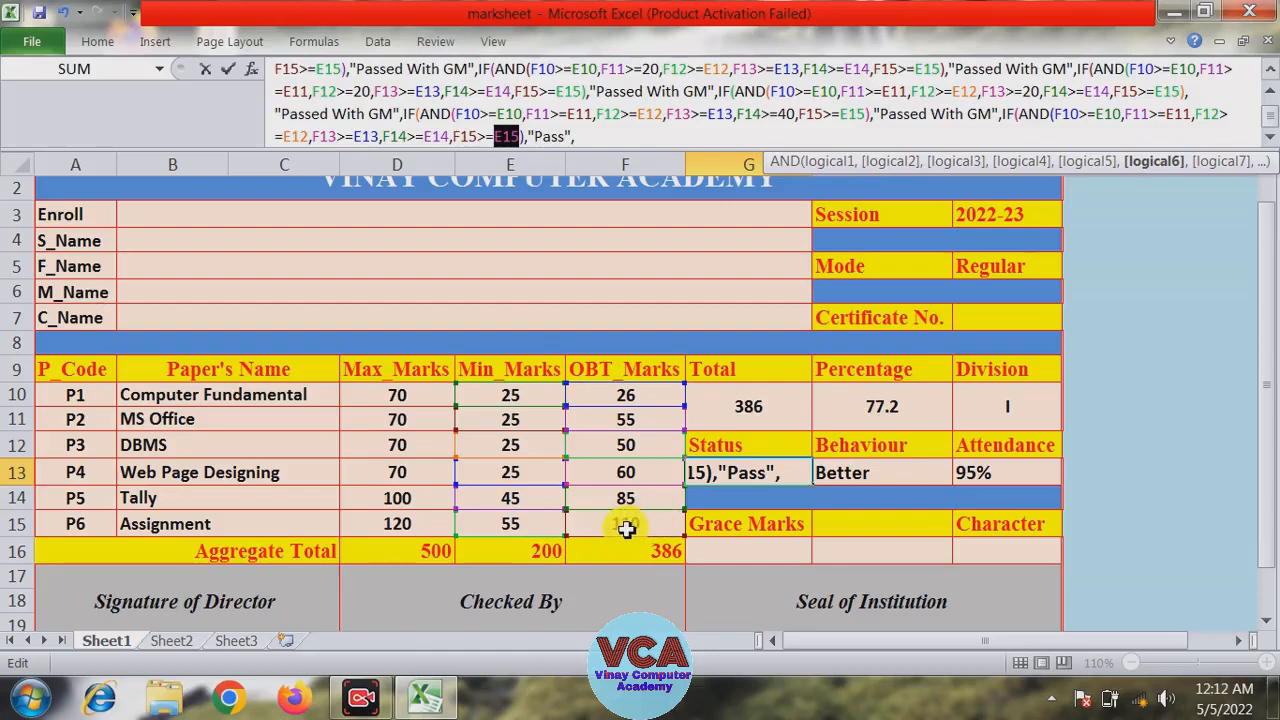
pyautogui.write('50')
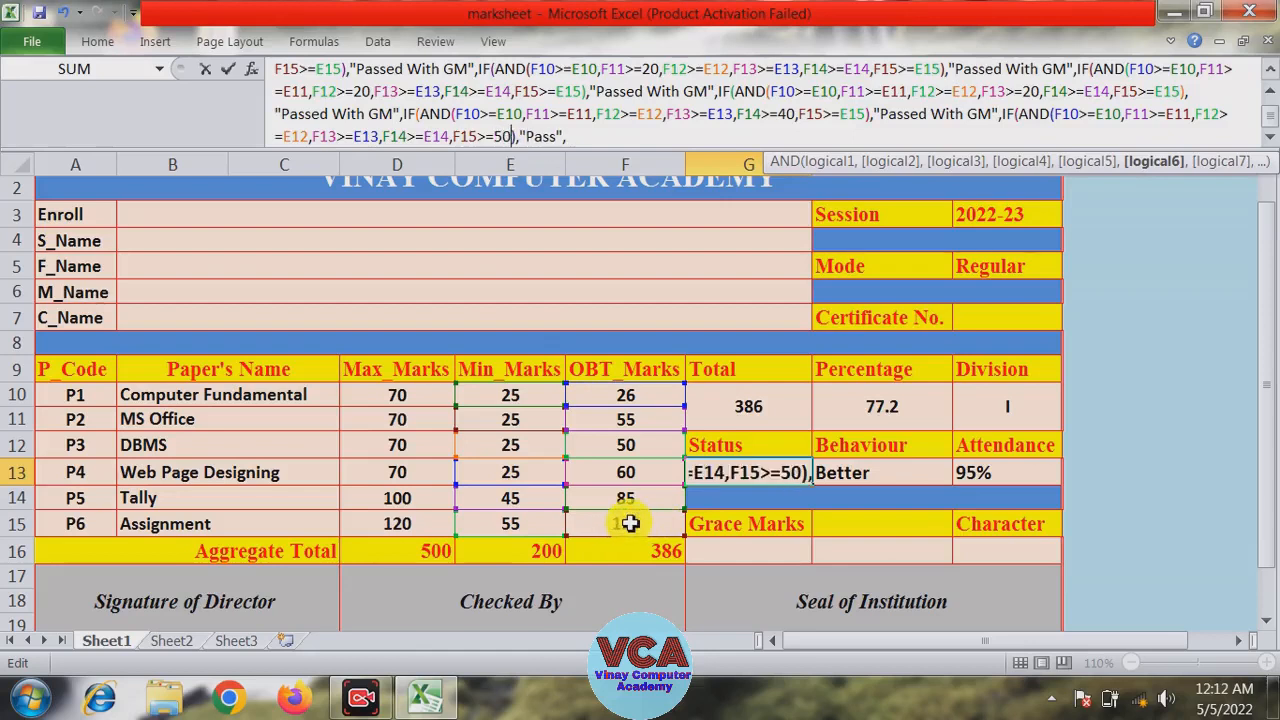
# Step: Change the seventh IF's true result in the Status formula to "Passed With GM" and add "Fail" as its false result
pyautogui.click(557, 136)
pyautogui.write('",ed Wi')
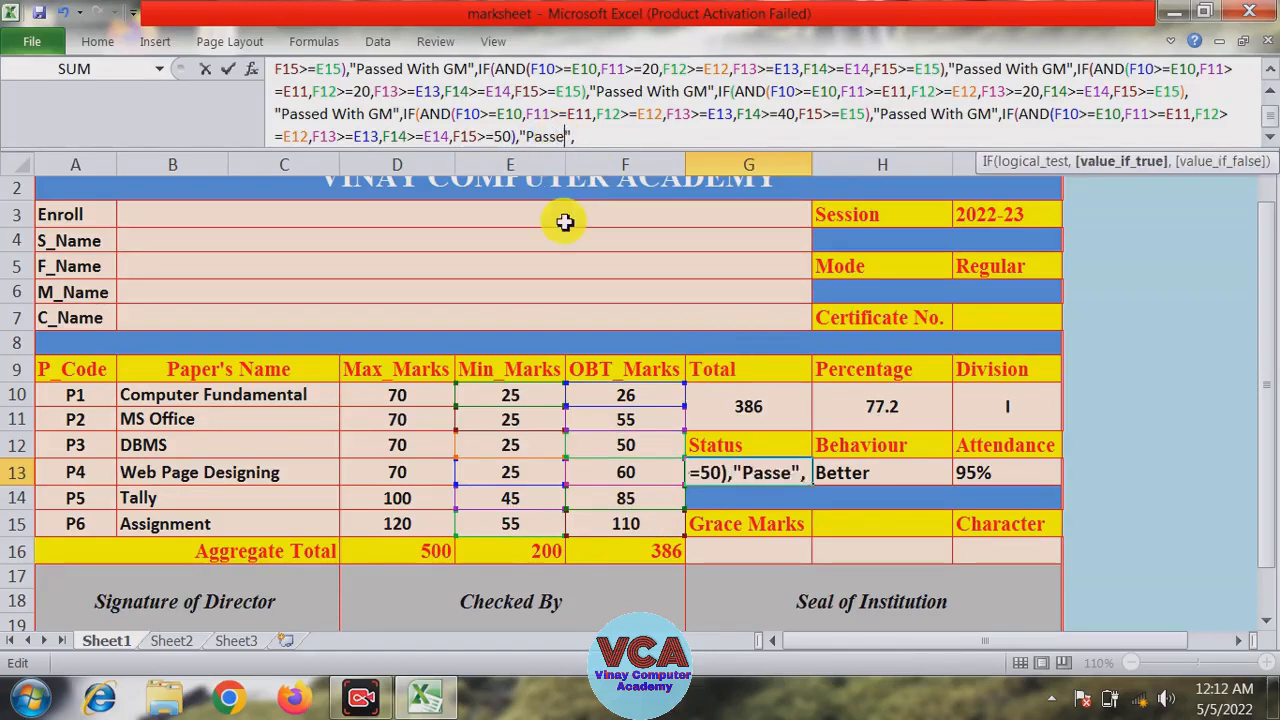
pyautogui.write('th ')
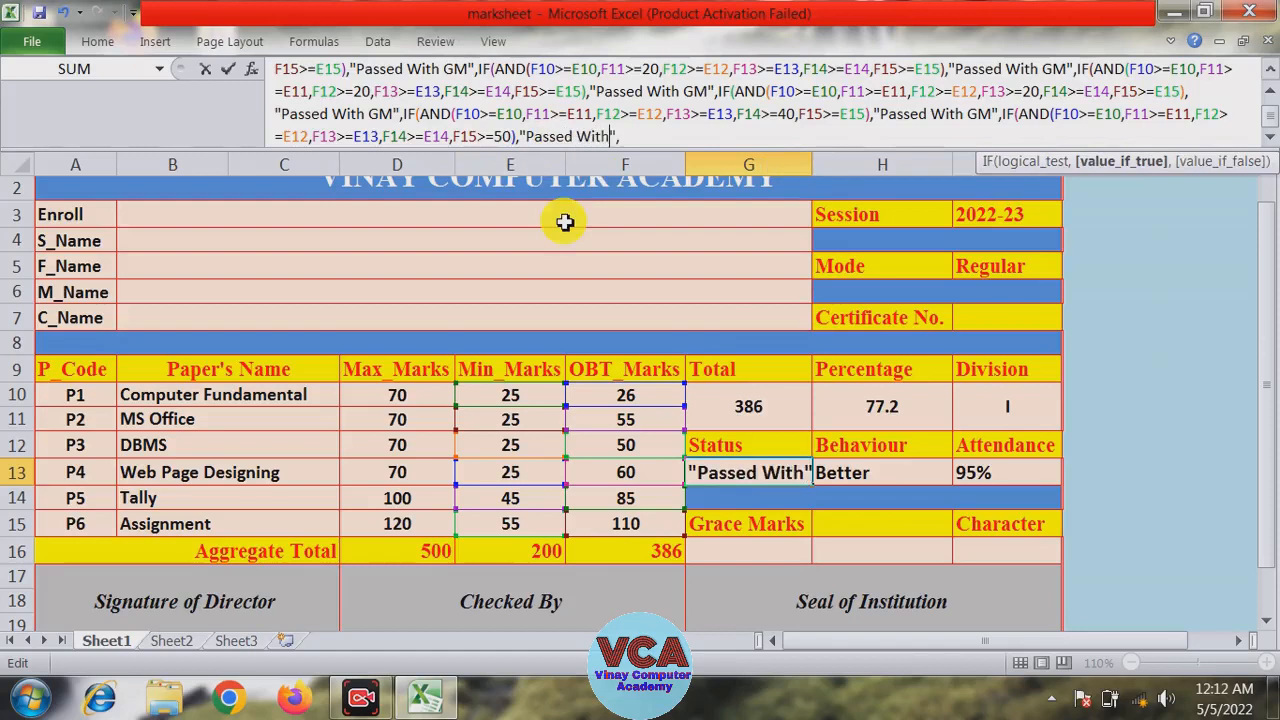
pyautogui.write('GM')
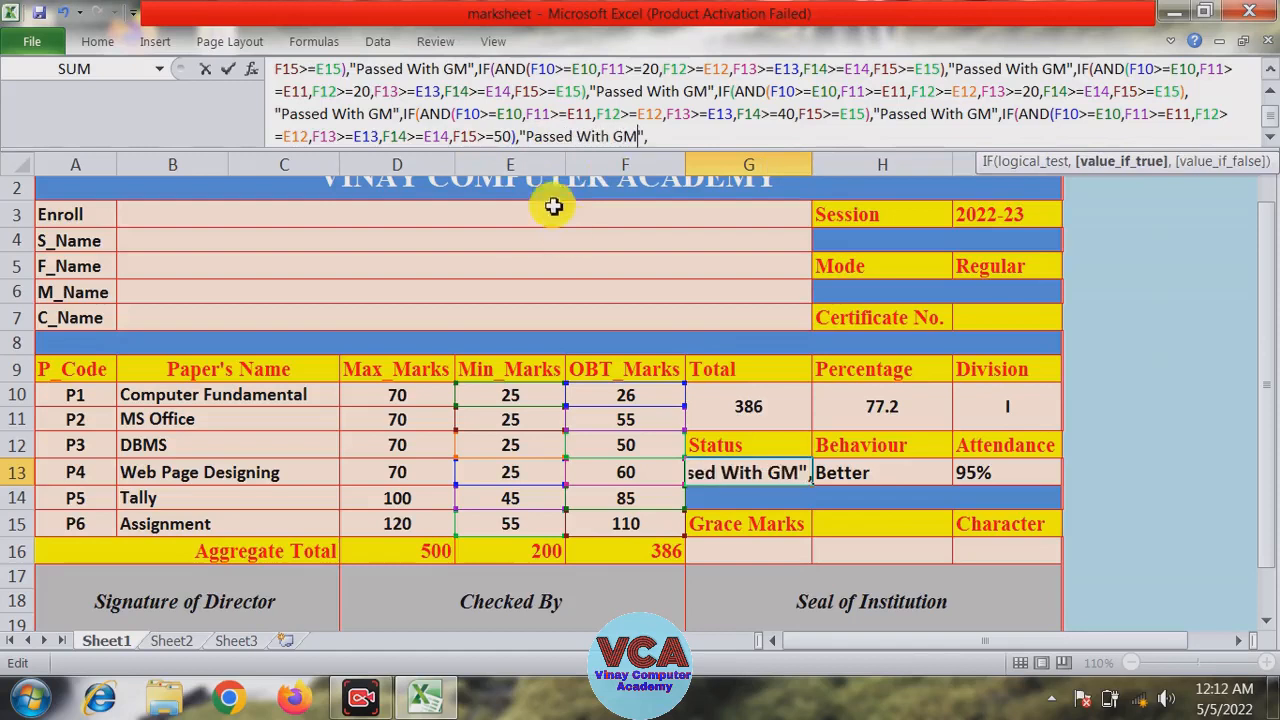
pyautogui.click(668, 138)
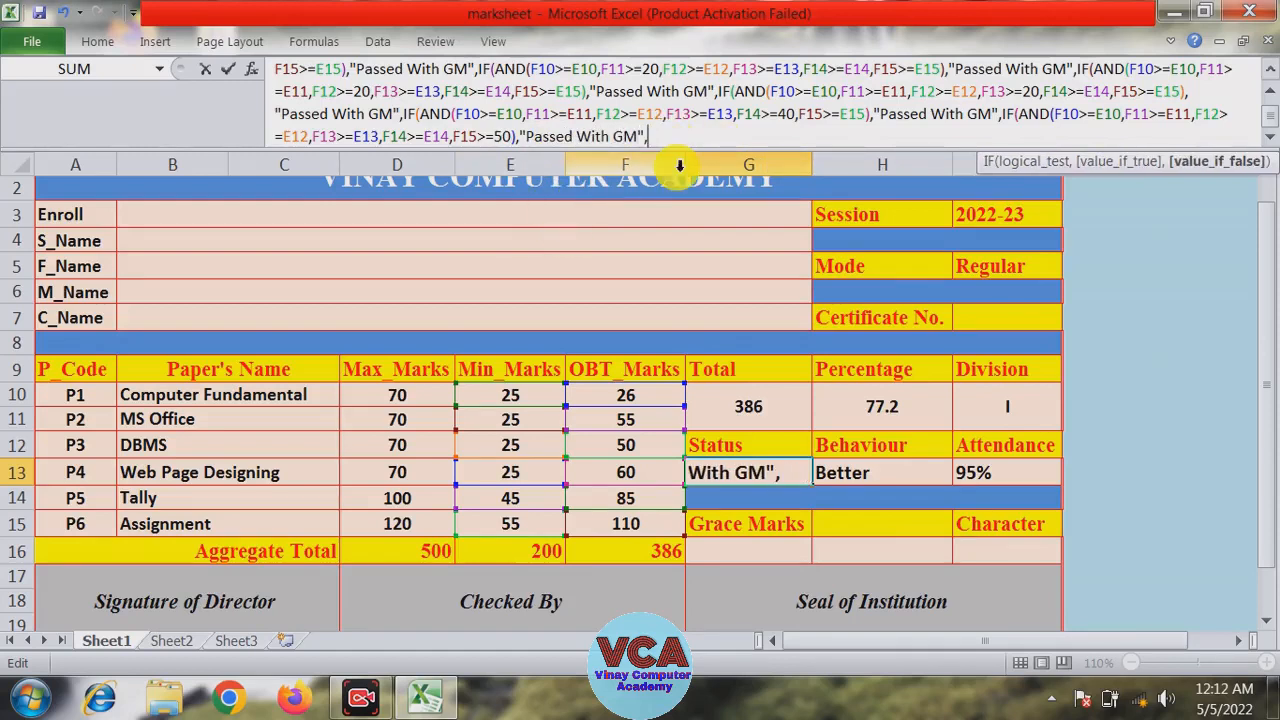
pyautogui.write('"Fail')
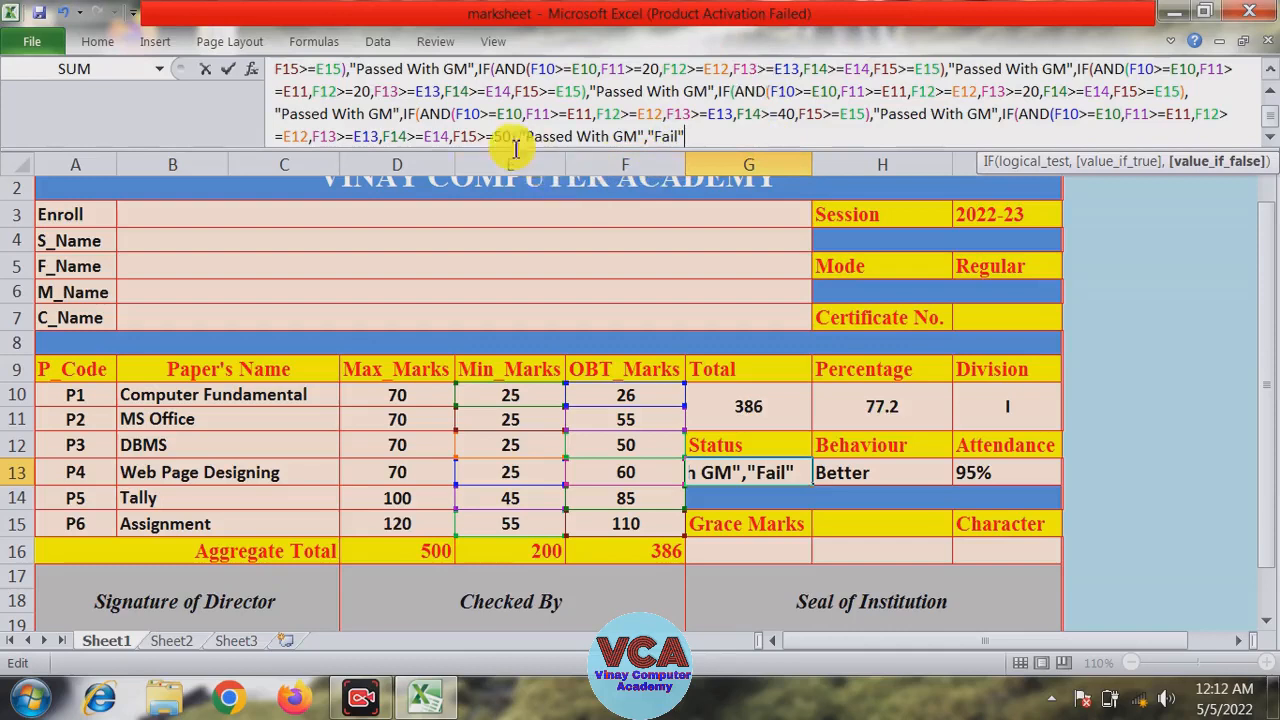
# Step: Review the Assignment conditions in the last and first IF tests of the Status formula, along with the first test's true result
pyautogui.moveTo(513, 135); pyautogui.dragTo(453, 135)
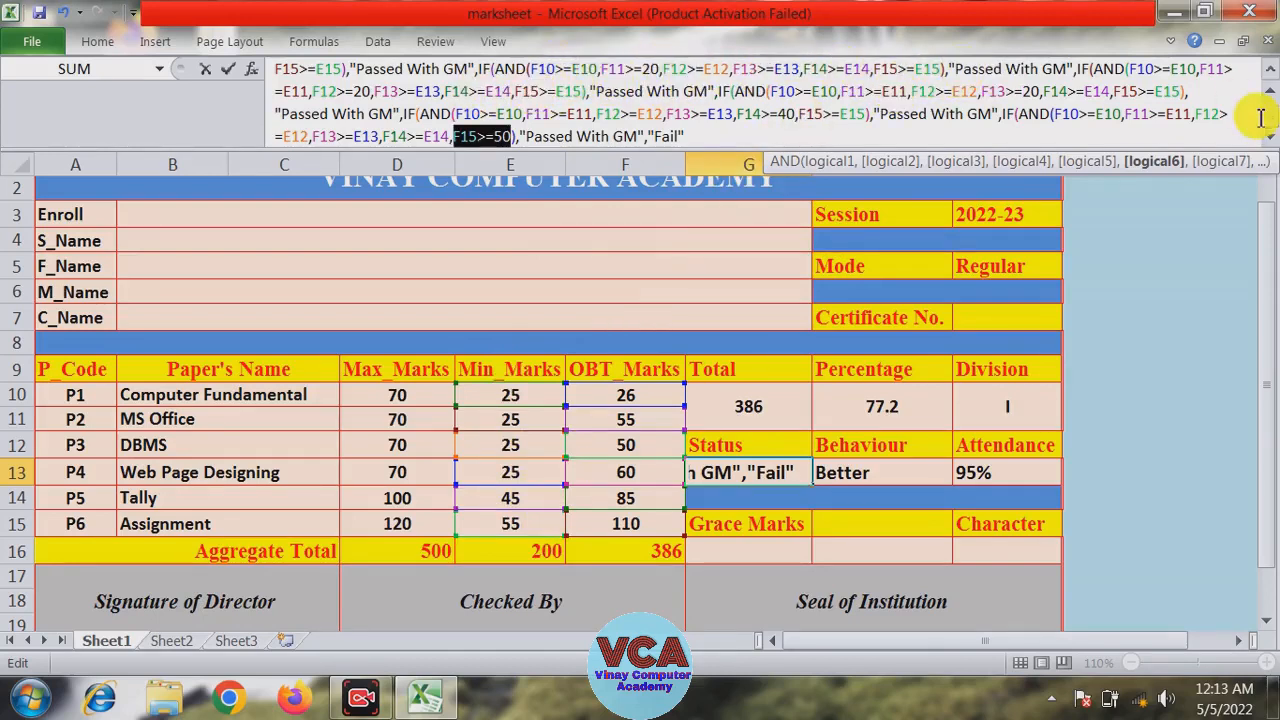
pyautogui.scroll(1, 1275, 125)
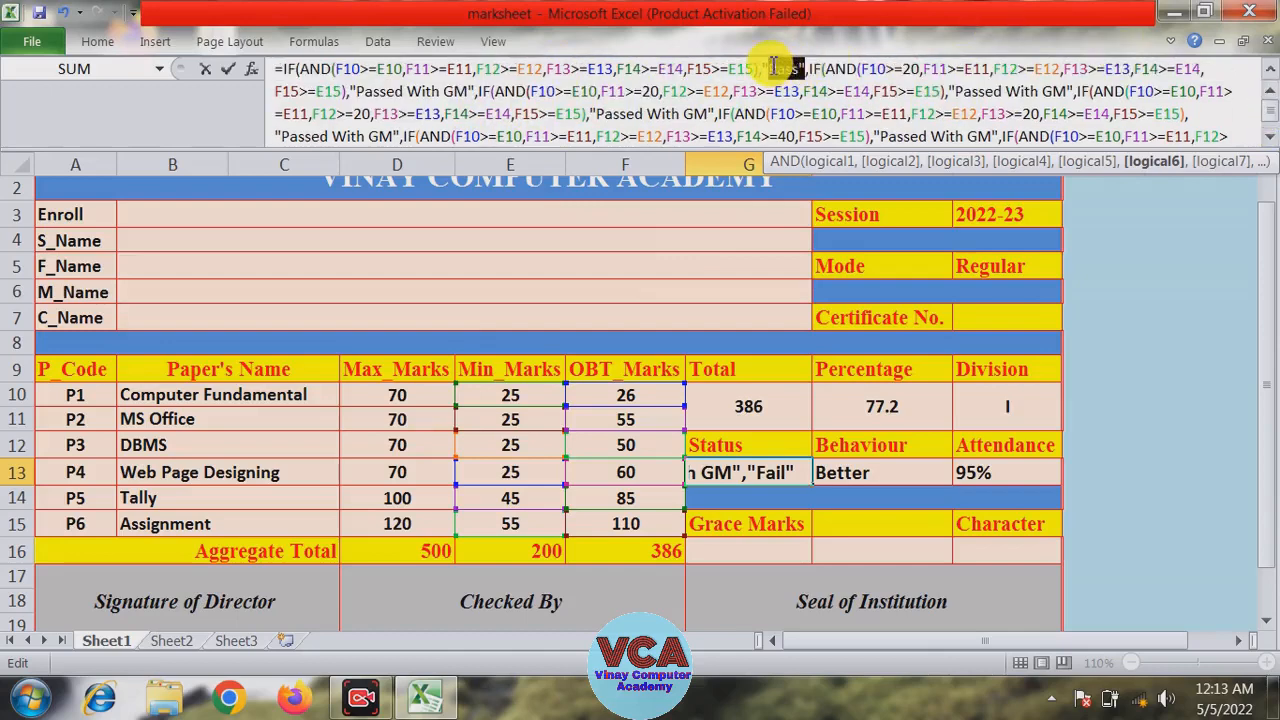
pyautogui.doubleClick(782, 69)
pyautogui.moveTo(752, 70); pyautogui.dragTo(688, 70)
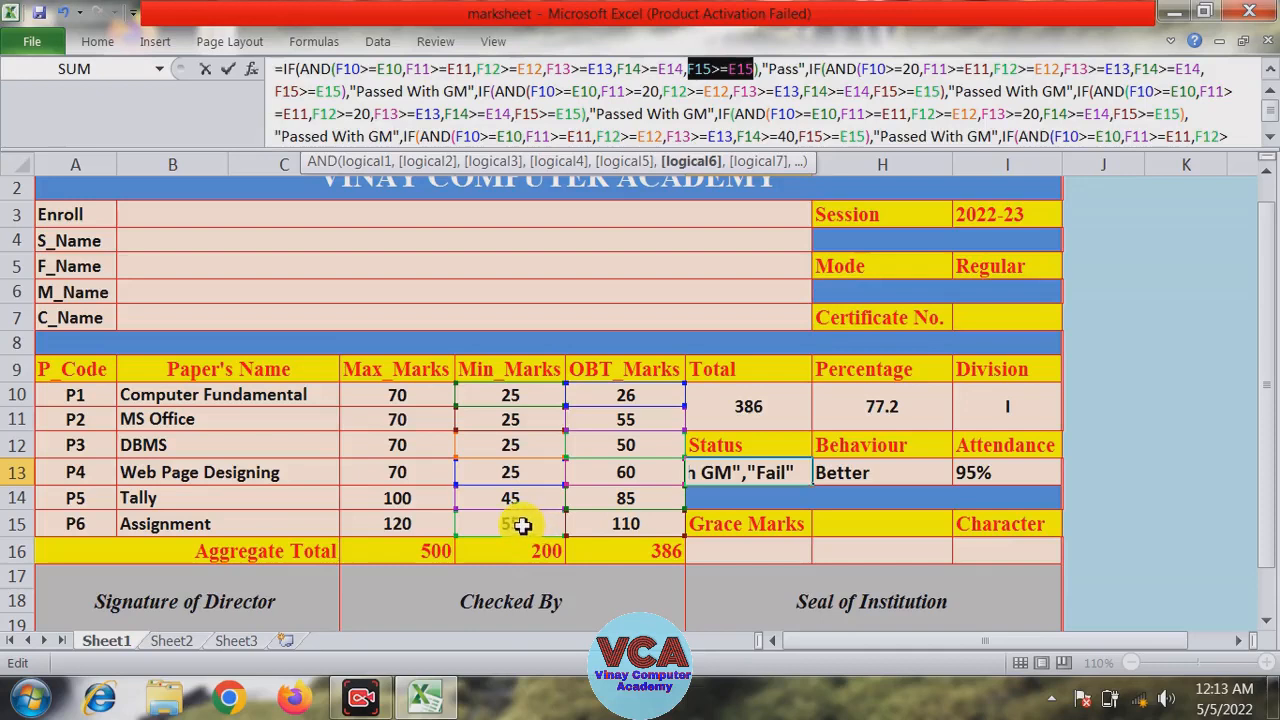
pyautogui.click(778, 70)
pyautogui.doubleClick(779, 70)
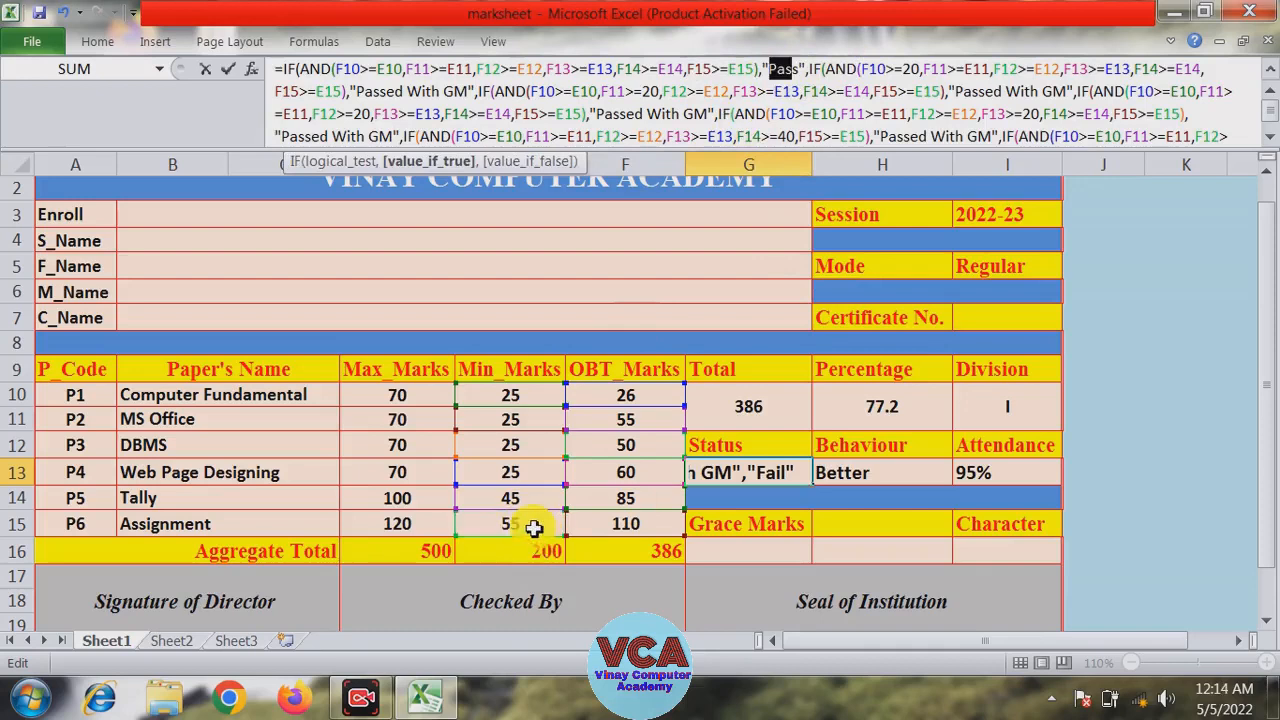
pyautogui.click(1271, 136)
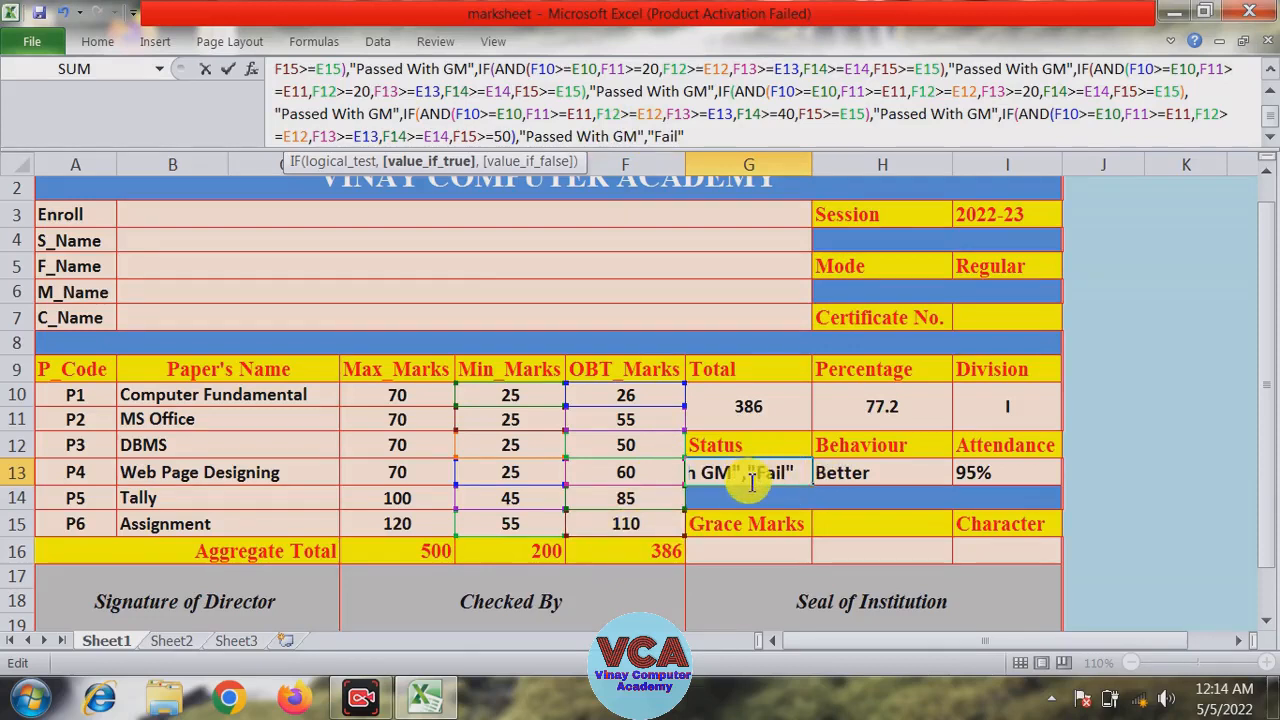
# Step: Add closing brackets to the nested Status formula, enter it in G13 and accept the proposed bracket correction
pyautogui.click(701, 138)
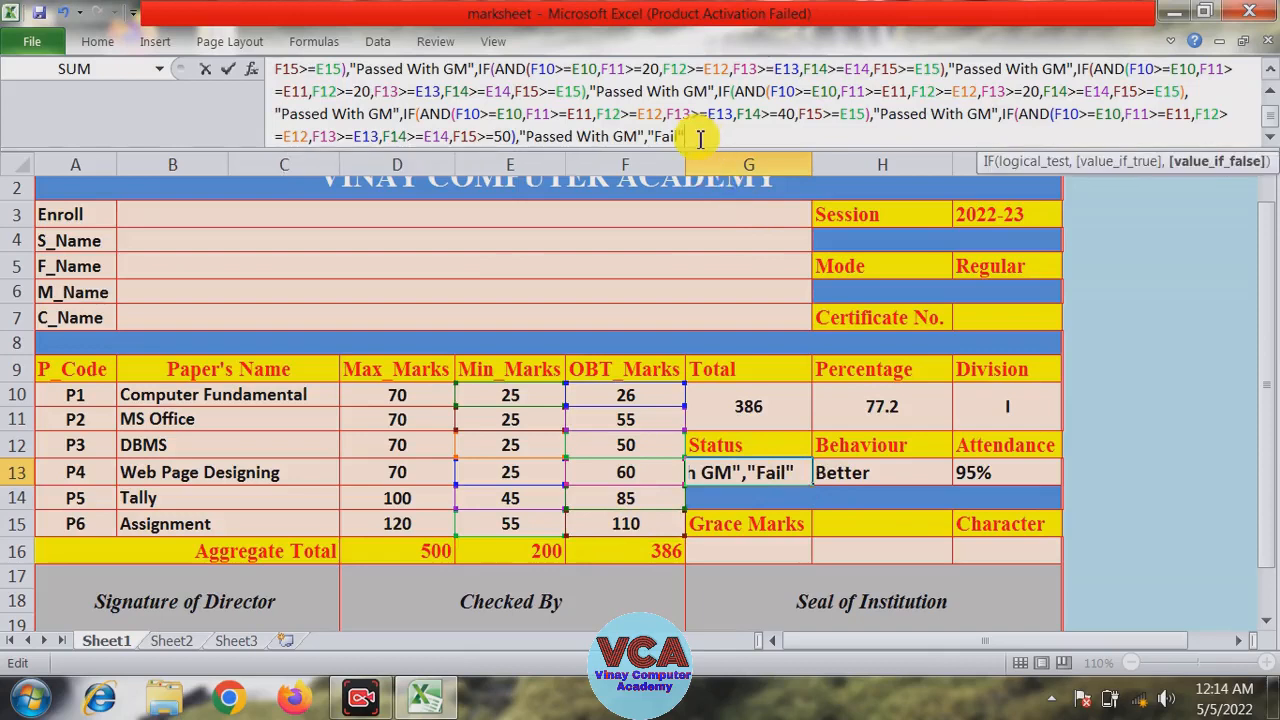
pyautogui.write('))))')
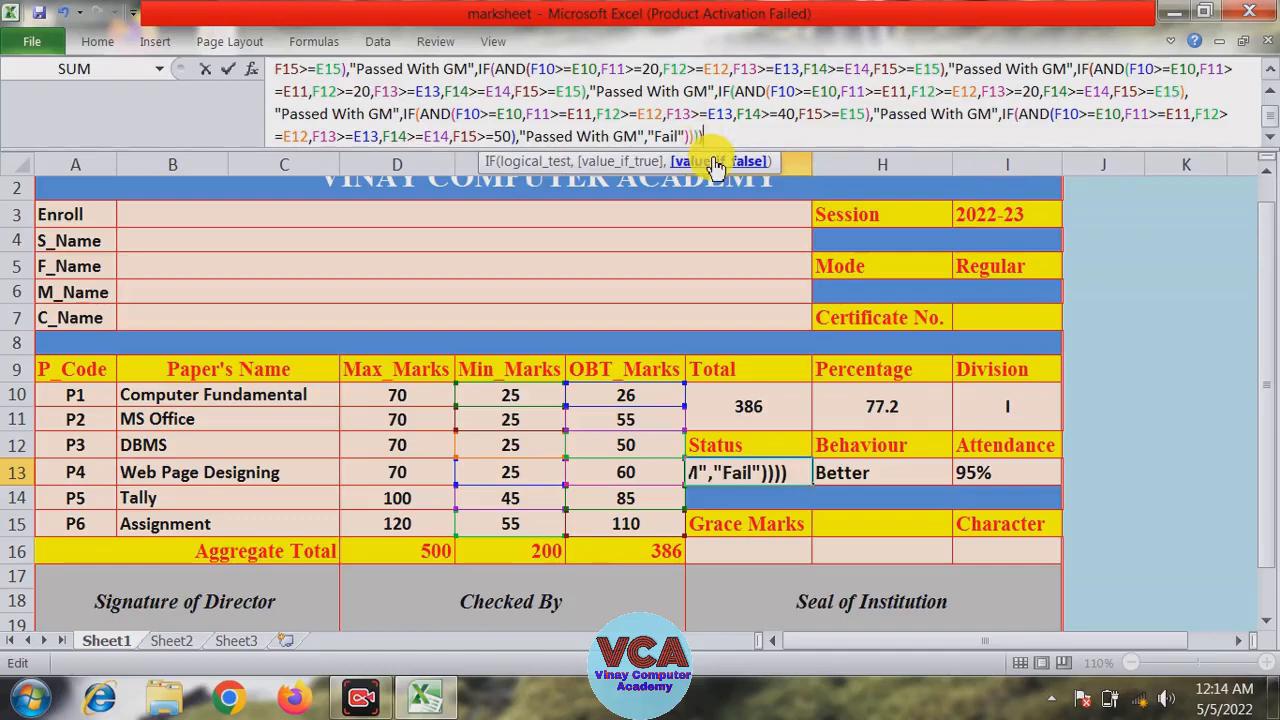
pyautogui.press('Return')
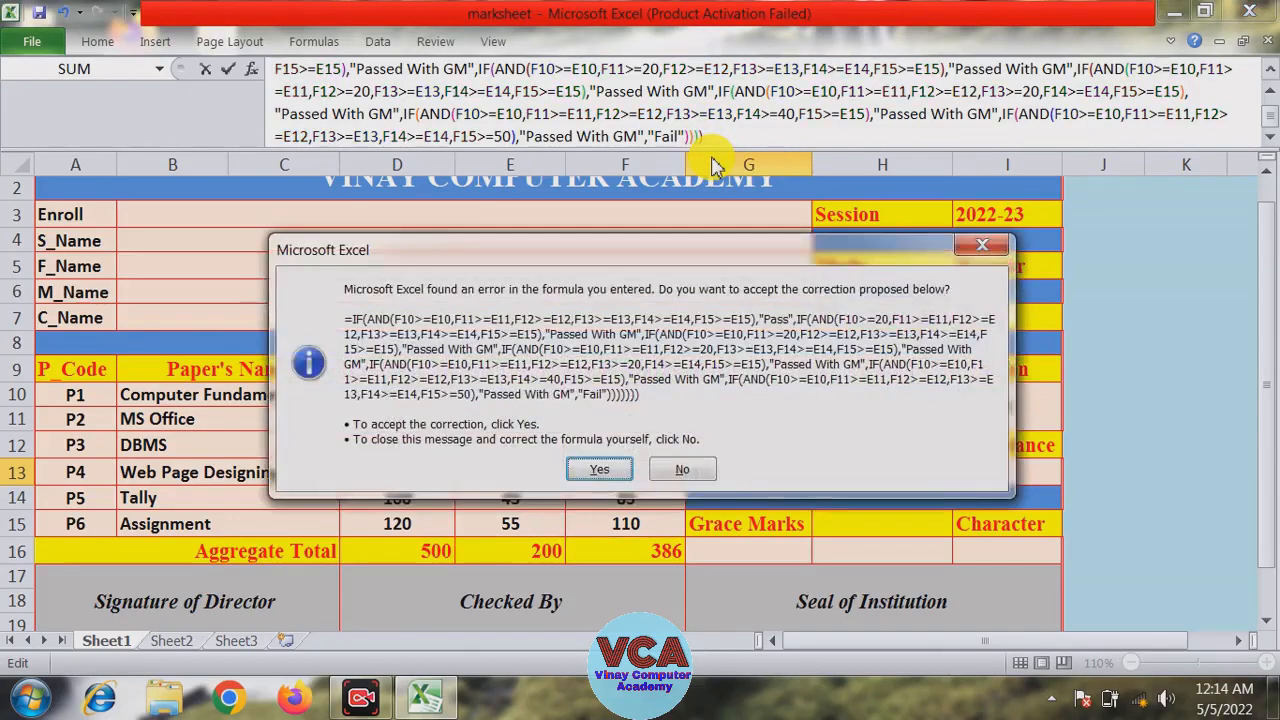
pyautogui.press('Return')
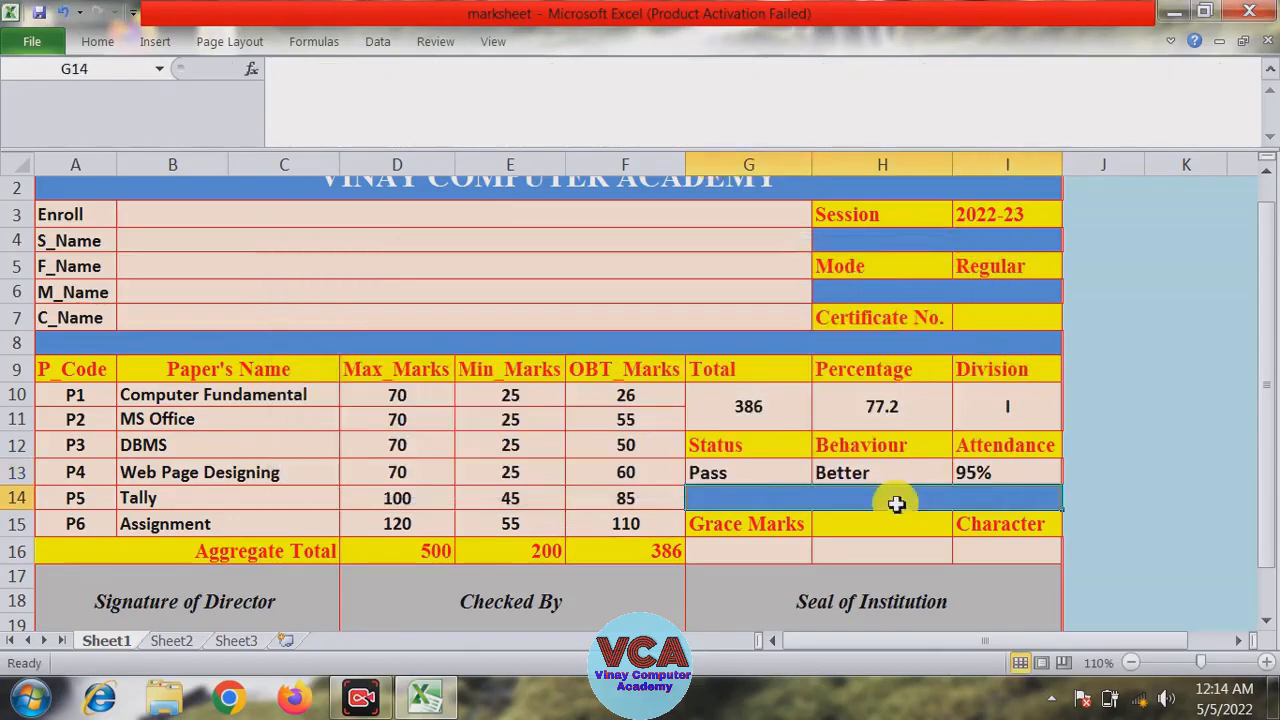
pyautogui.click(740, 477)
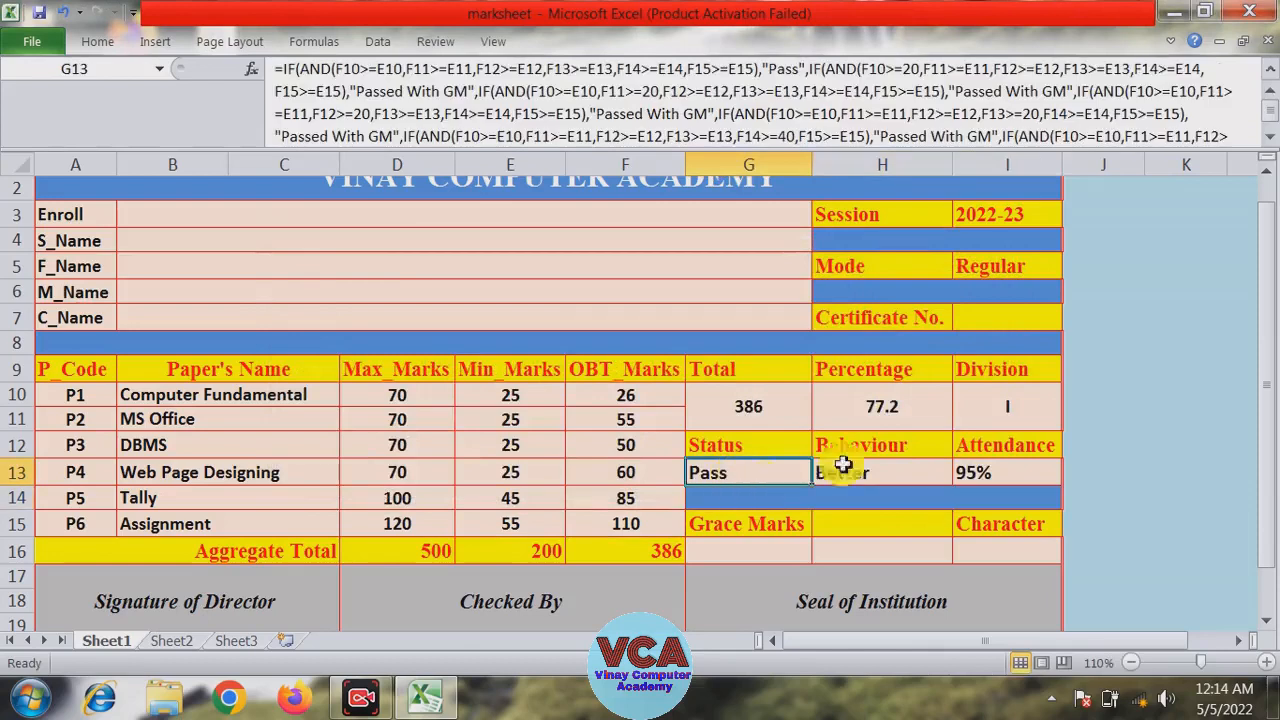
# Step: Set the obtained marks for Computer Fundamental to 24 and autofit column G to the Status text
pyautogui.click(630, 400)
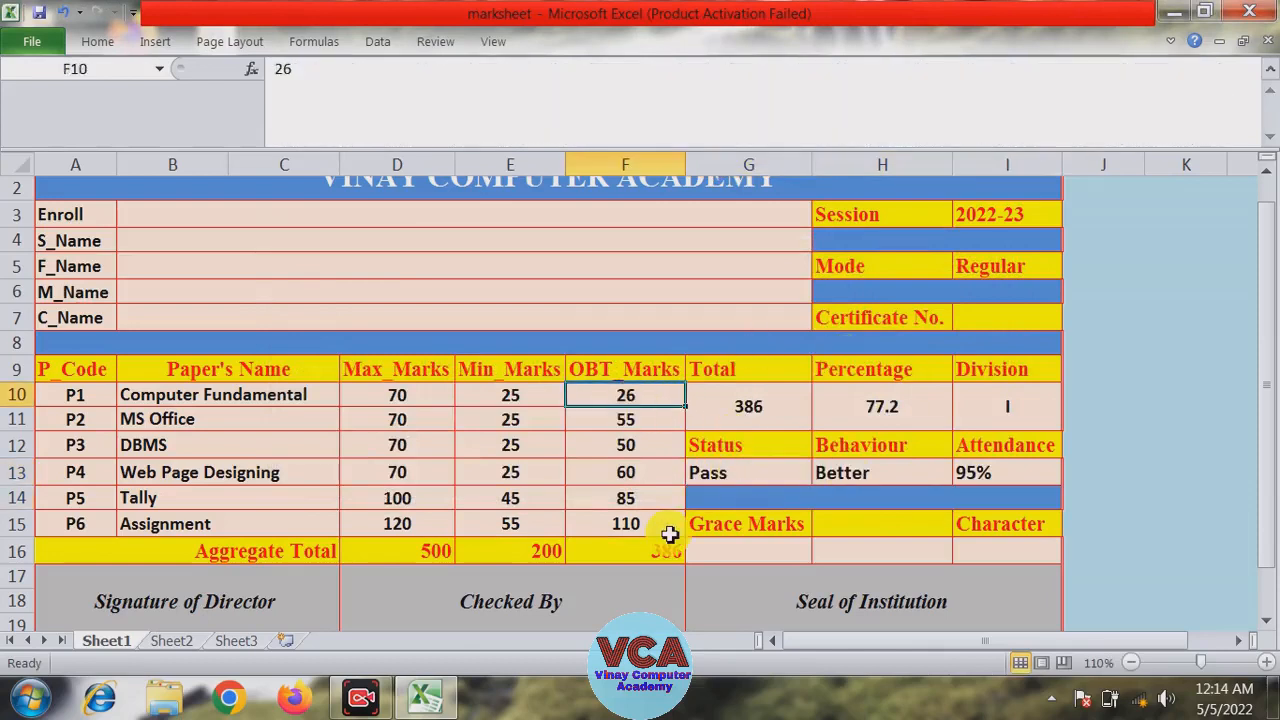
pyautogui.write('24')
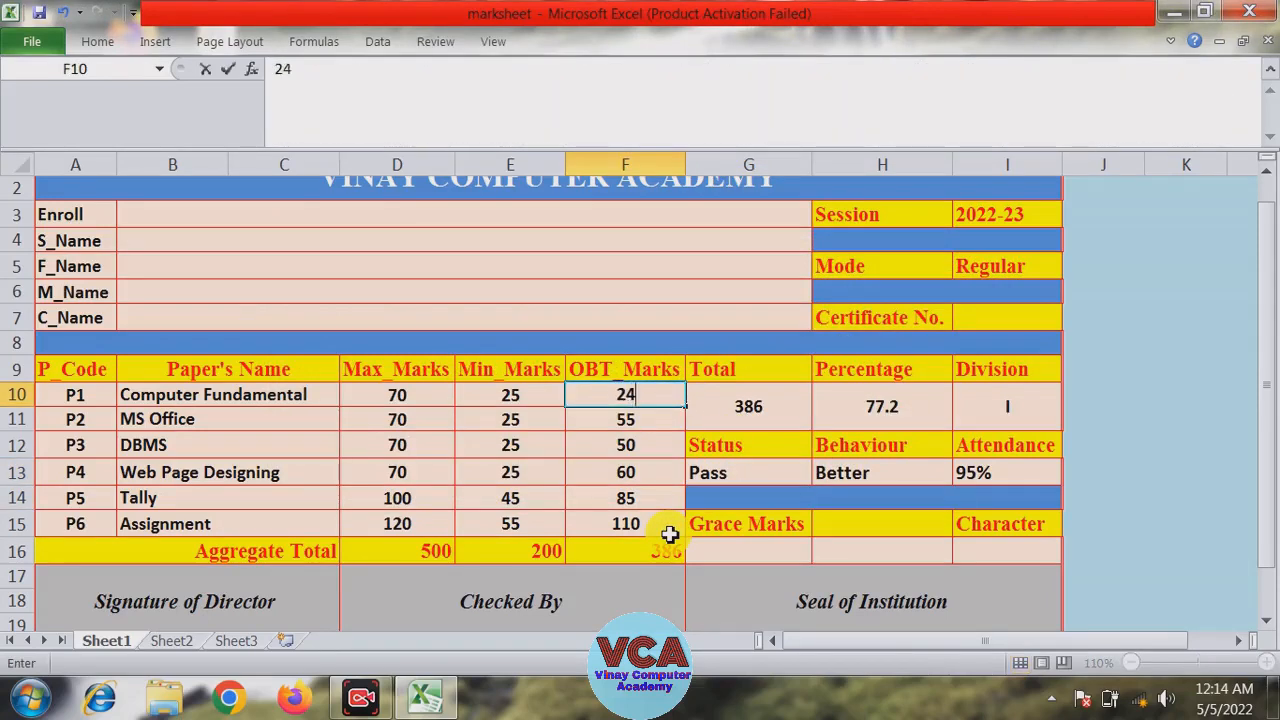
pyautogui.press('Return')
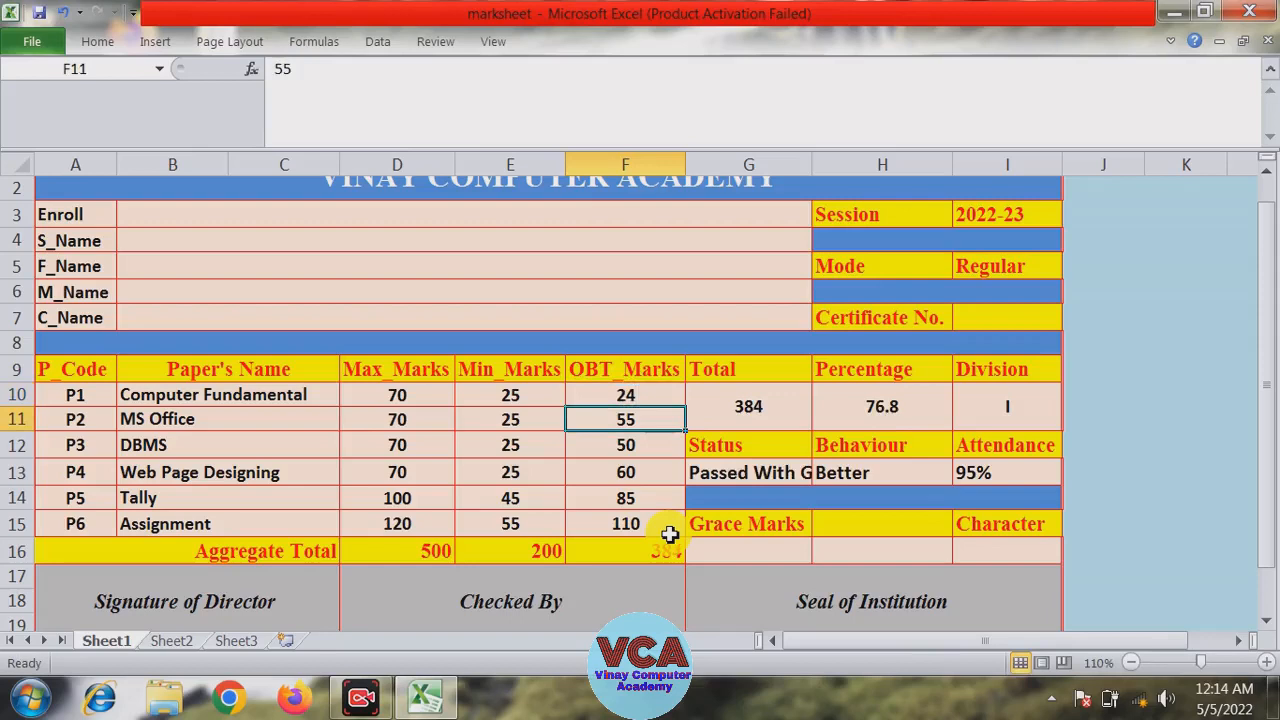
pyautogui.doubleClick(816, 166)
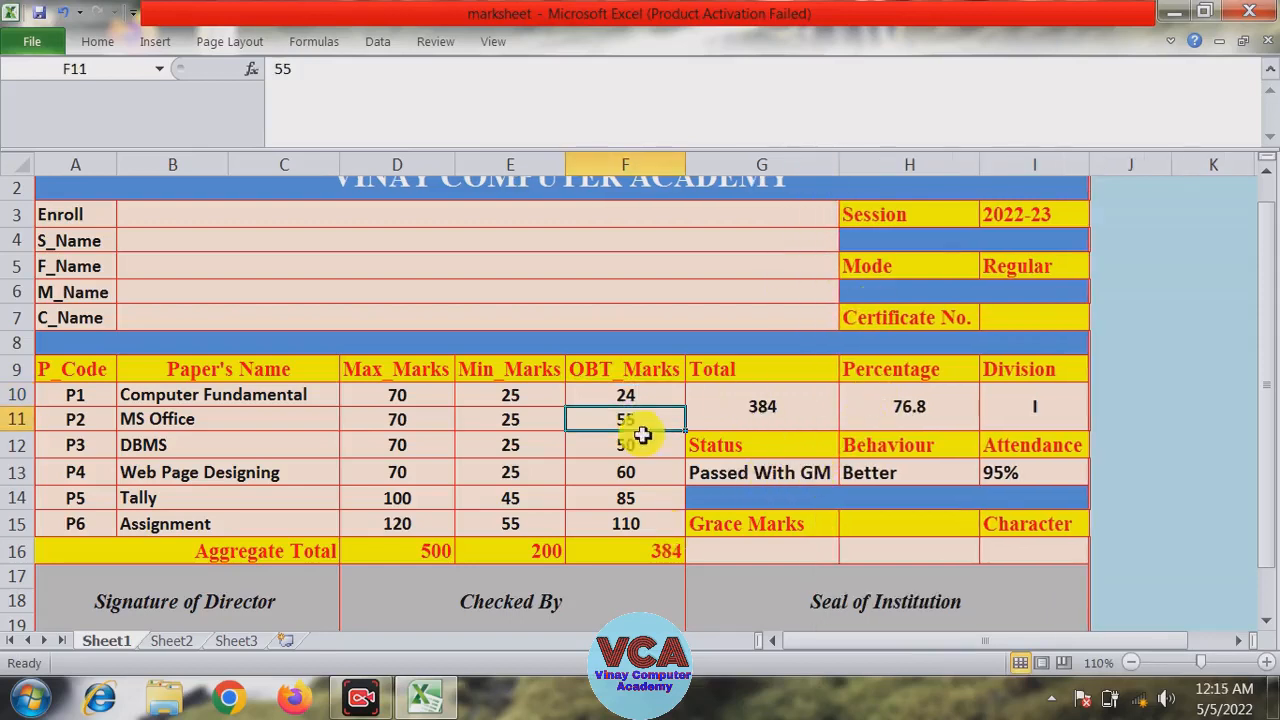
# Step: Set the obtained marks for MS Office to 24 and check the Status cell against the Computer Fundamental marks
pyautogui.click(626, 401)
pyautogui.press('Down')
pyautogui.write('2')
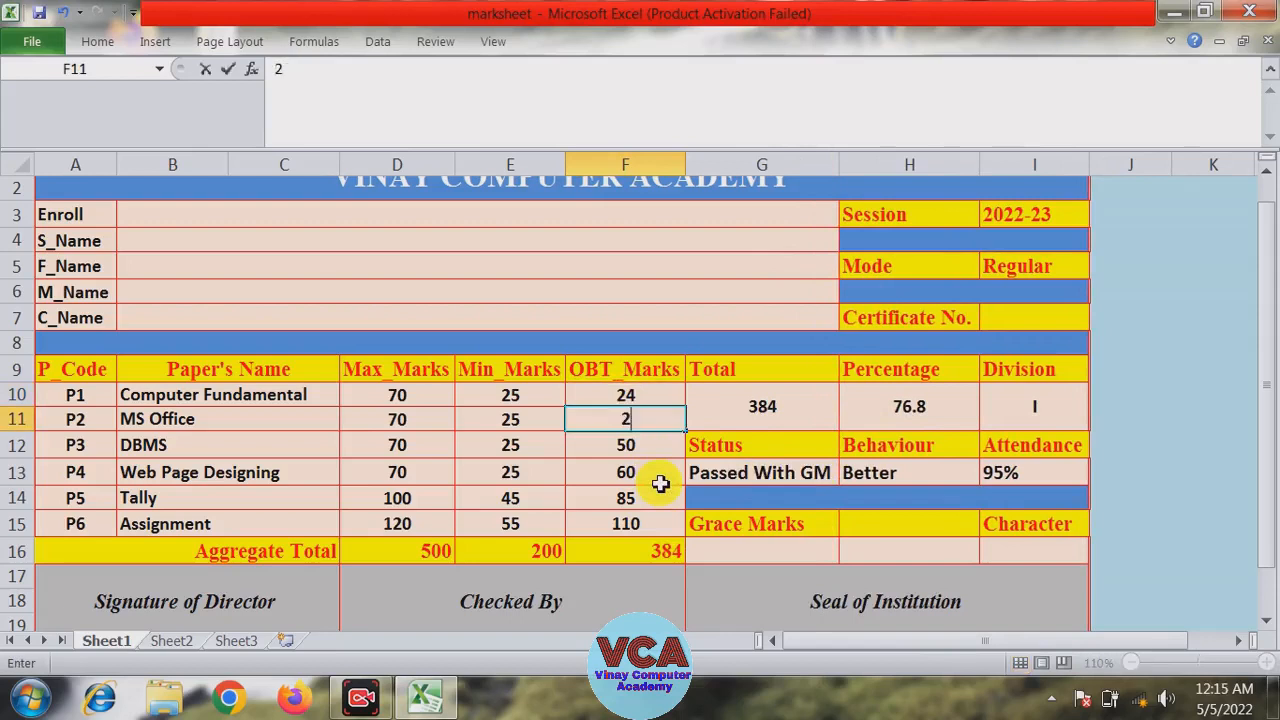
pyautogui.write('4')
pyautogui.press('Return')
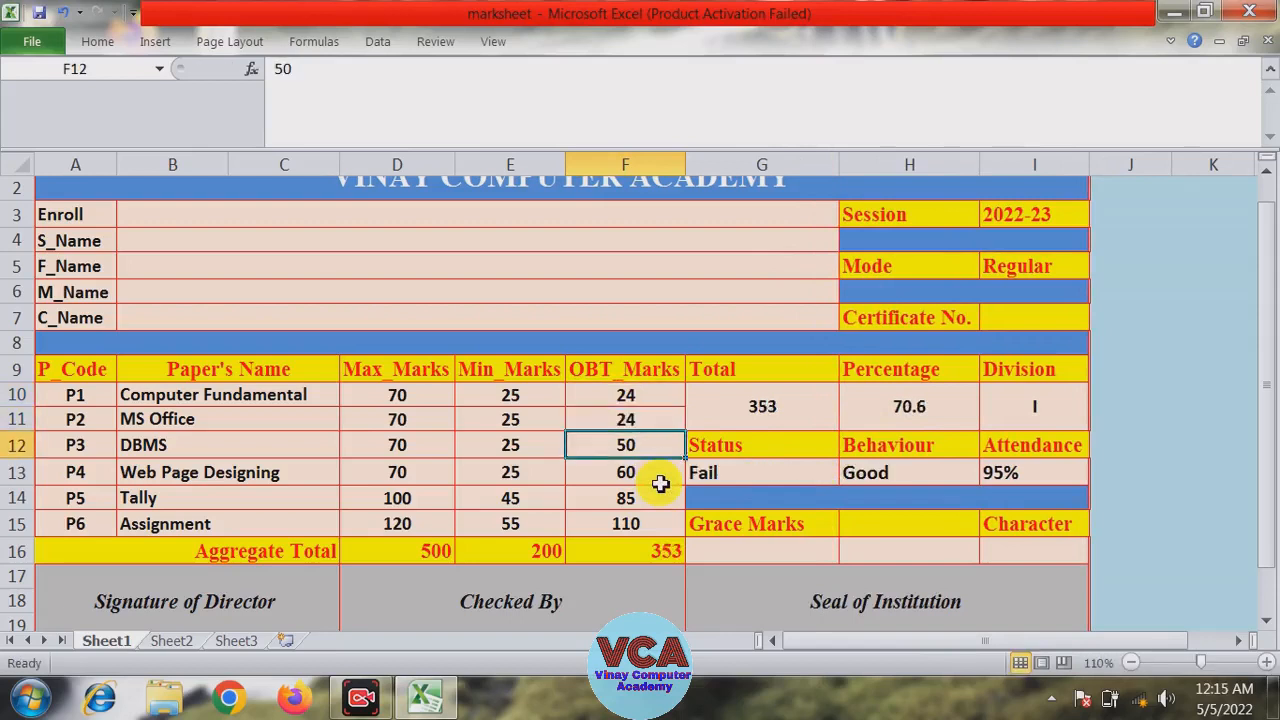
pyautogui.click(751, 478)
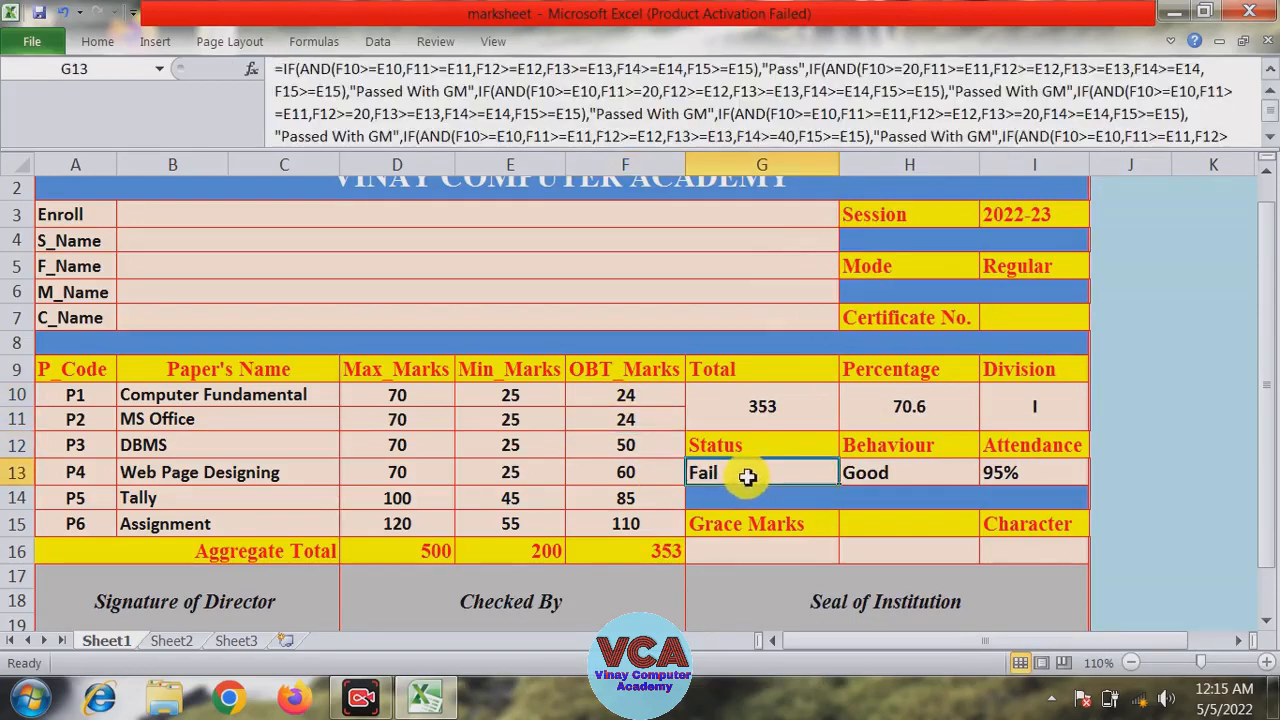
pyautogui.click(642, 395)
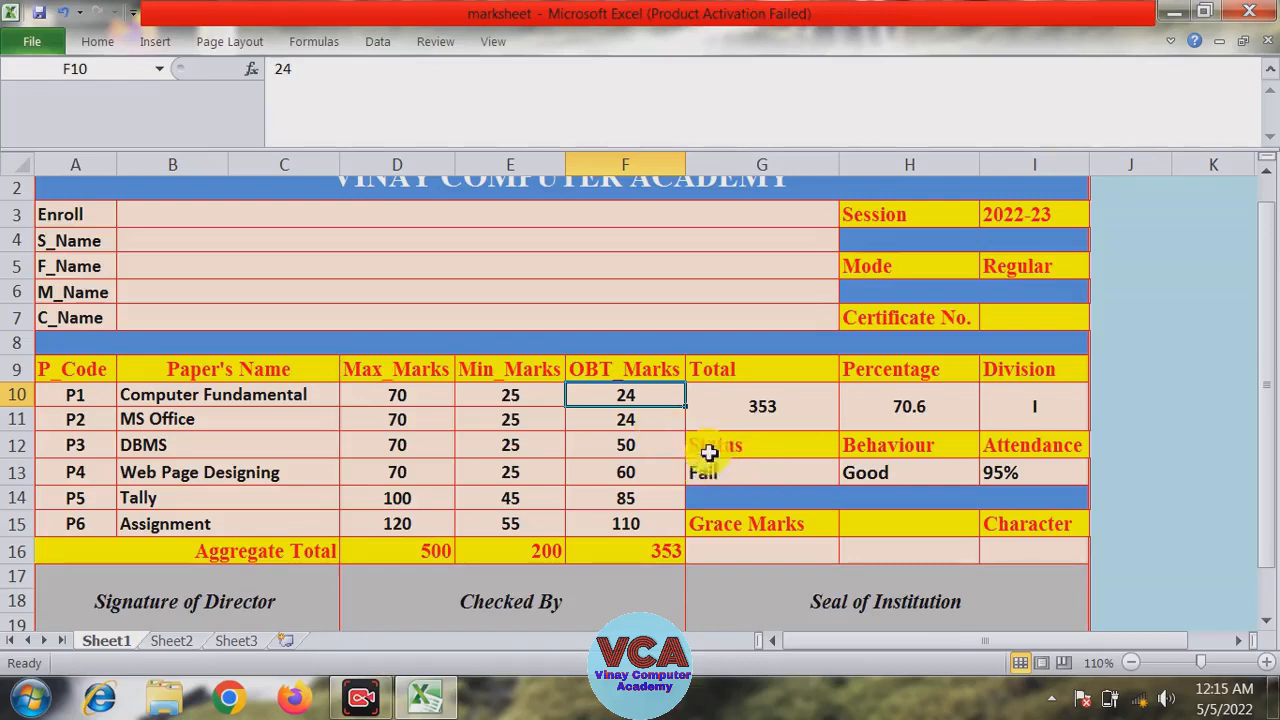
# Step: Check the Status cell against the obtained marks for MS Office and the empty Grace Marks cell
pyautogui.click(742, 475)
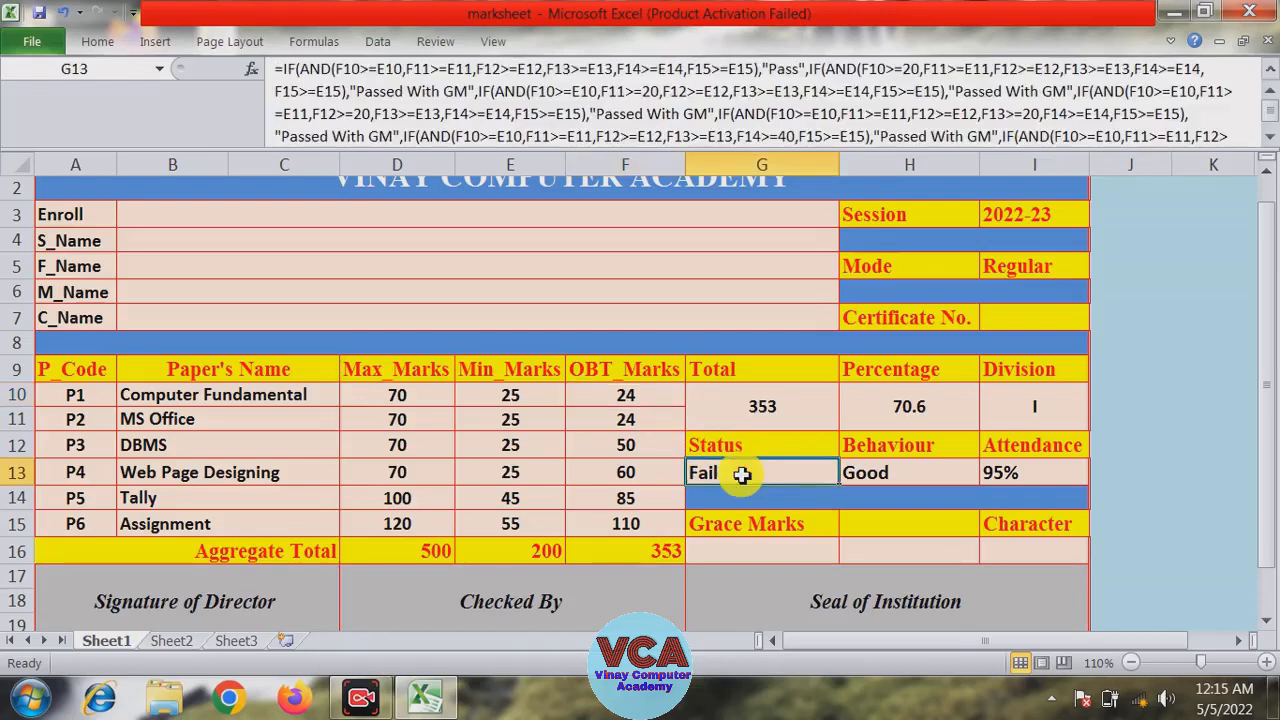
pyautogui.click(652, 420)
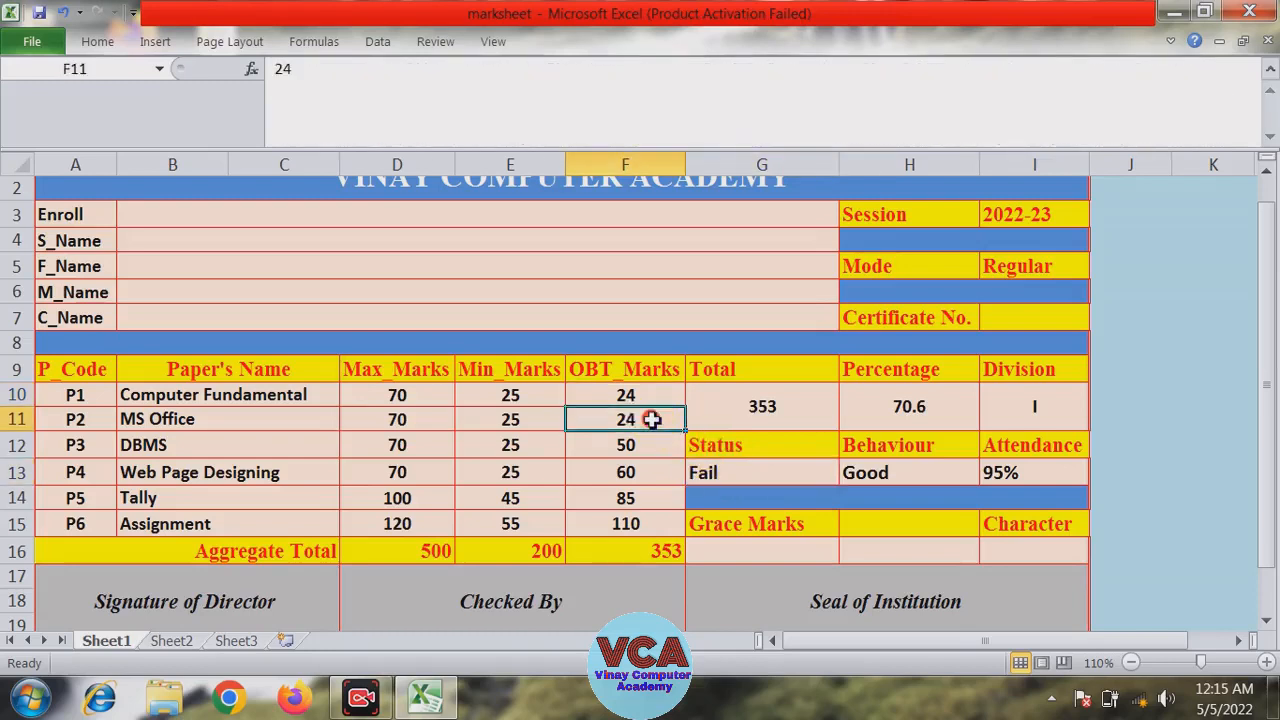
pyautogui.click(745, 475)
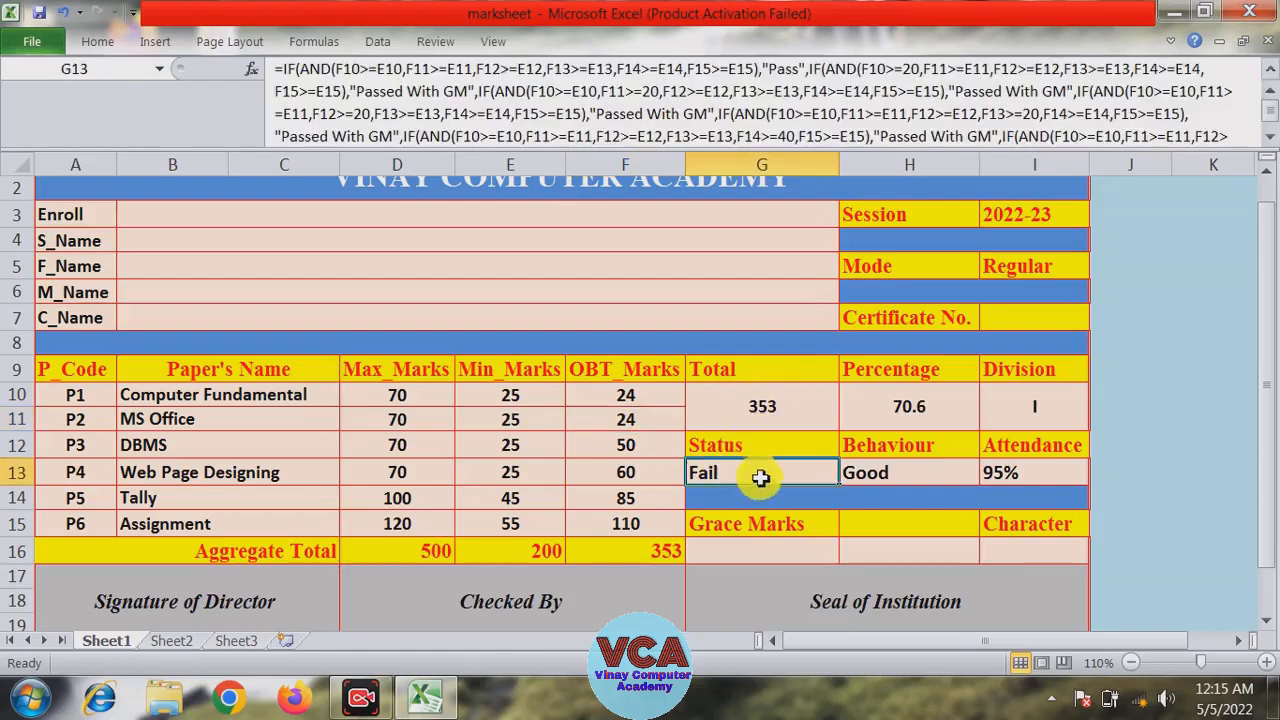
pyautogui.click(752, 550)
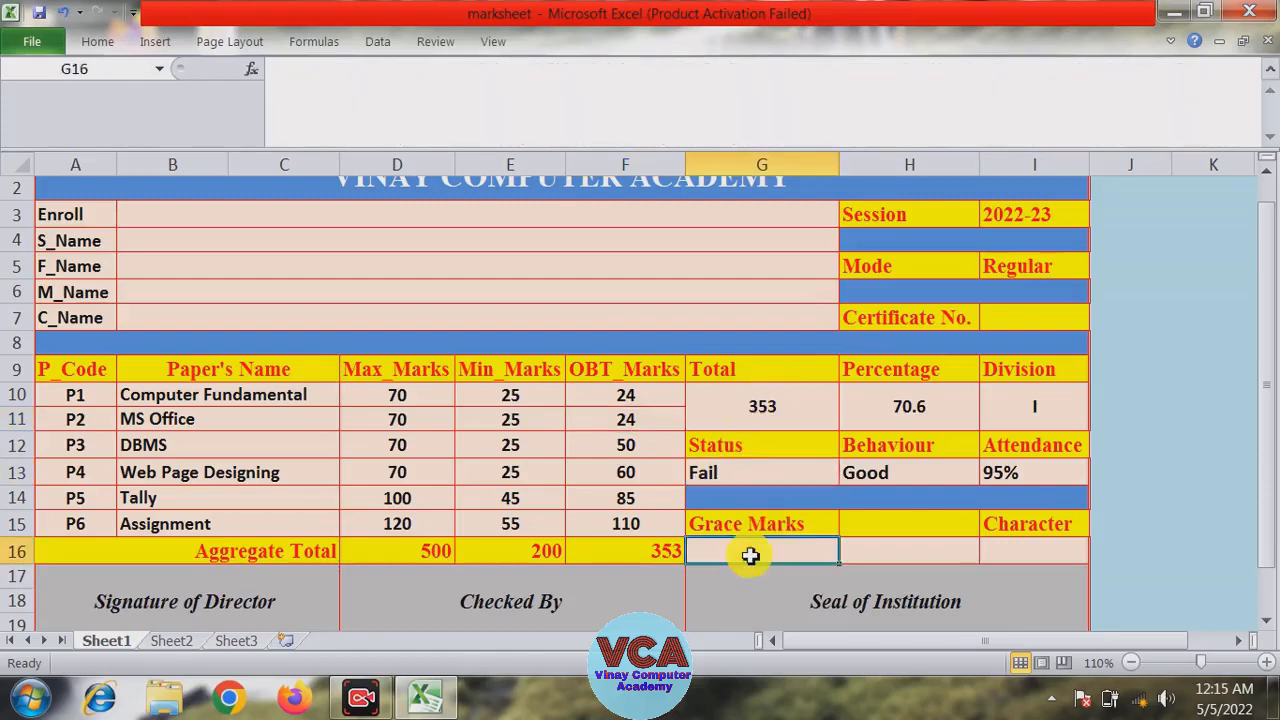
pyautogui.click(740, 477)
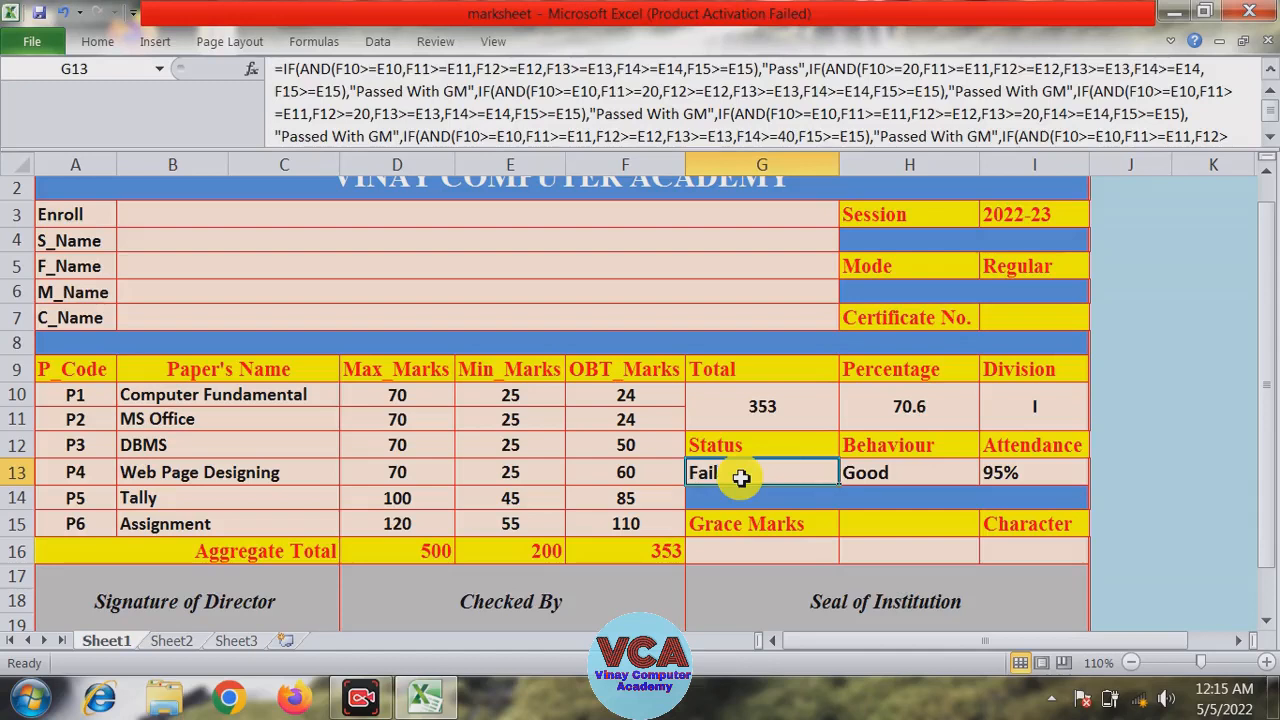
pyautogui.click(785, 552)
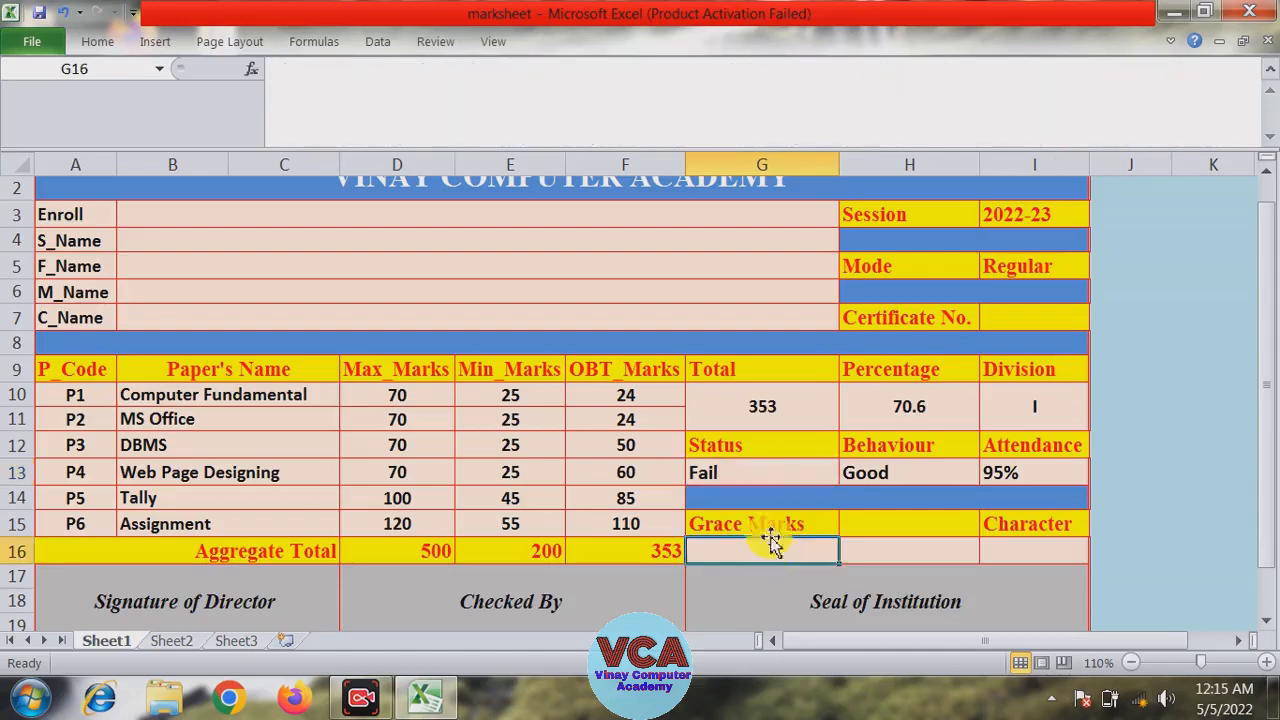
# Step: Set the obtained marks for MS Office to 60 and check the Status result
pyautogui.click(626, 427)
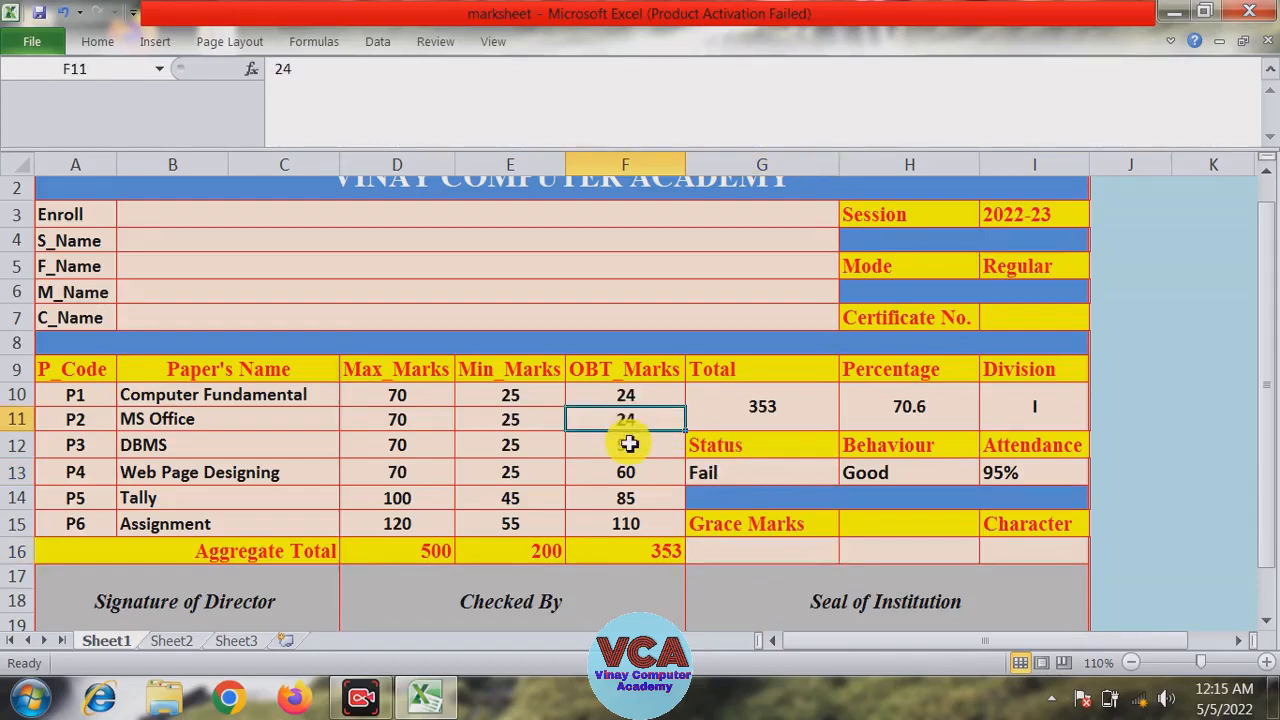
pyautogui.write('60')
pyautogui.press('Return')
pyautogui.click(636, 400)
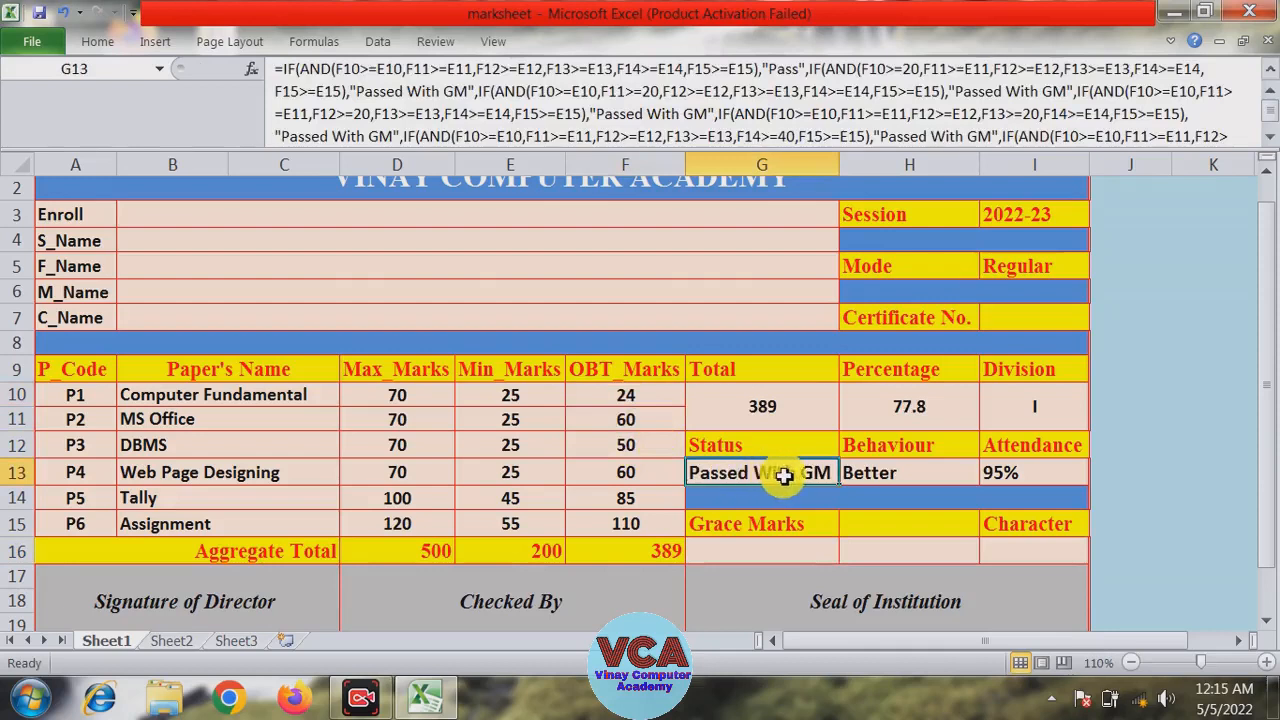
# Step: Compare the obtained and minimum marks for Computer Fundamental to see what belongs in the Grace Marks cell
pyautogui.click(757, 555)
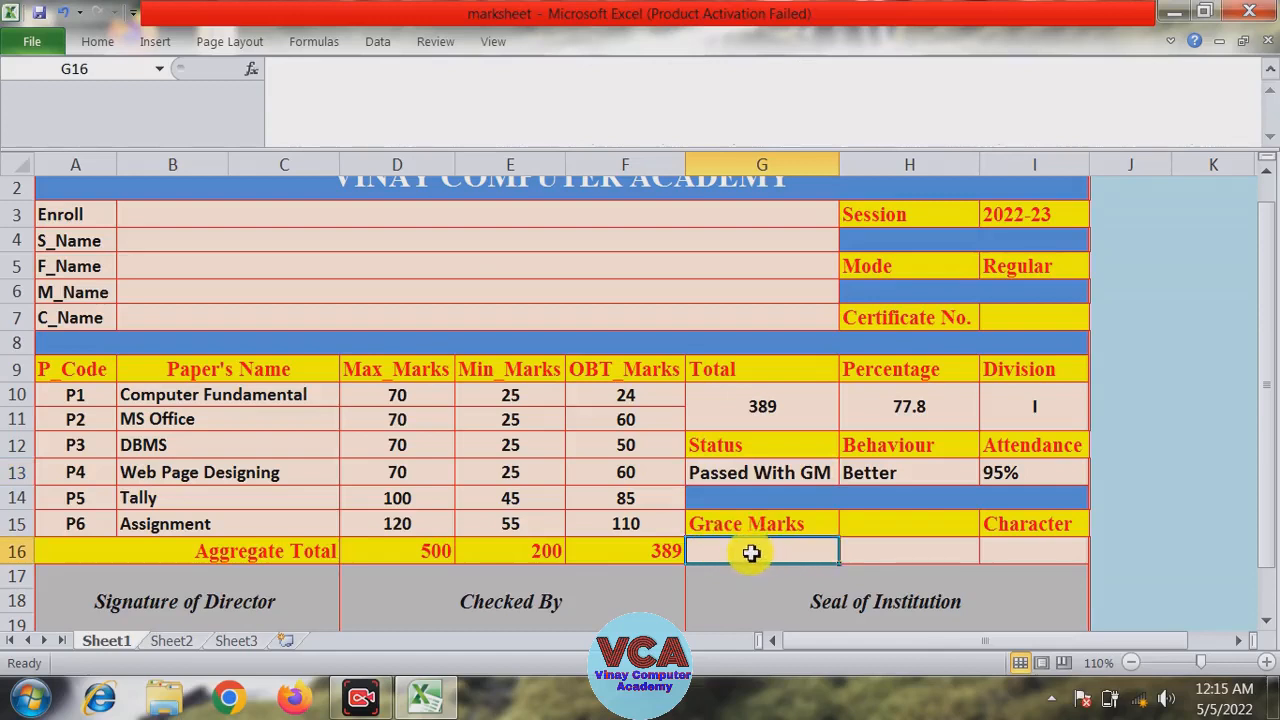
pyautogui.click(651, 401)
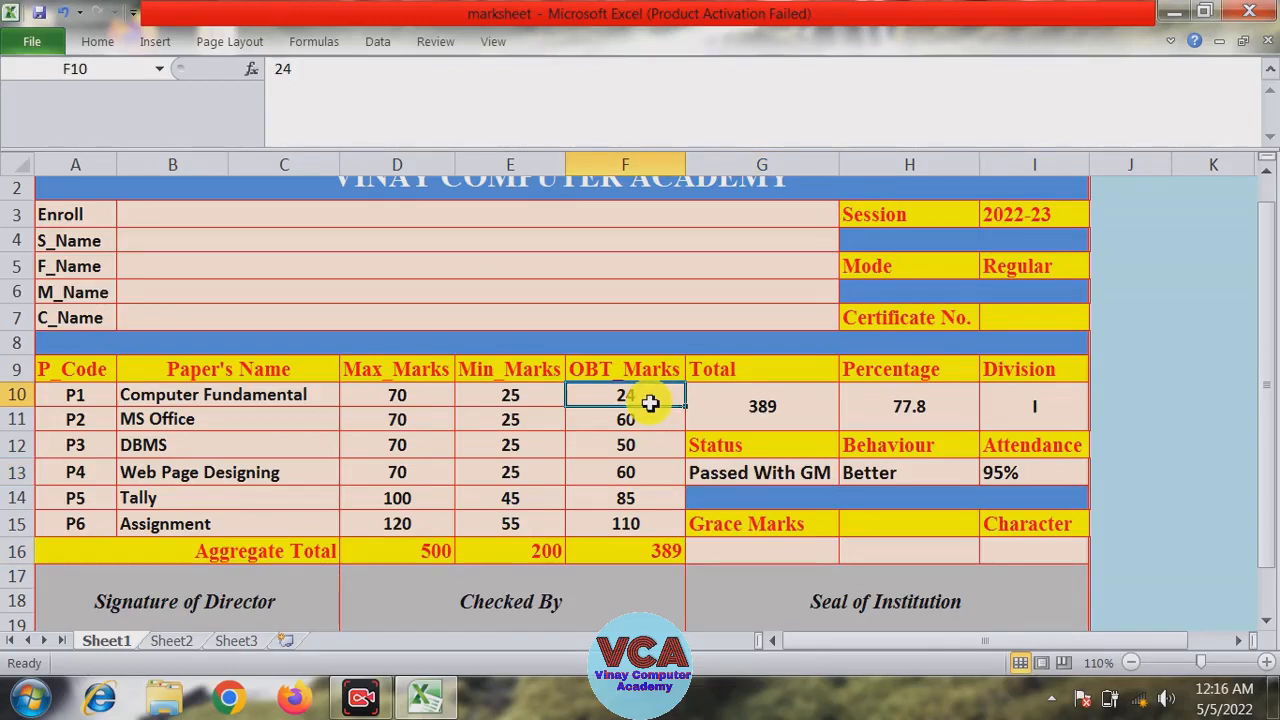
pyautogui.click(516, 401)
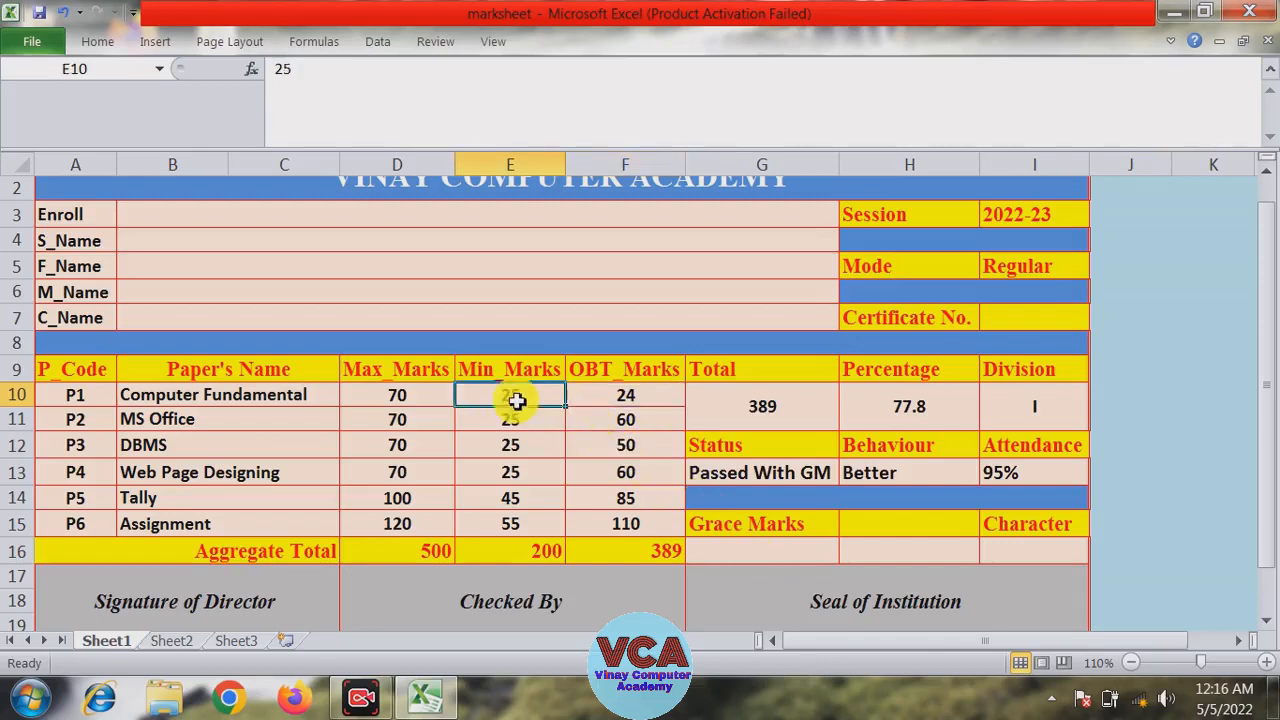
pyautogui.click(600, 396)
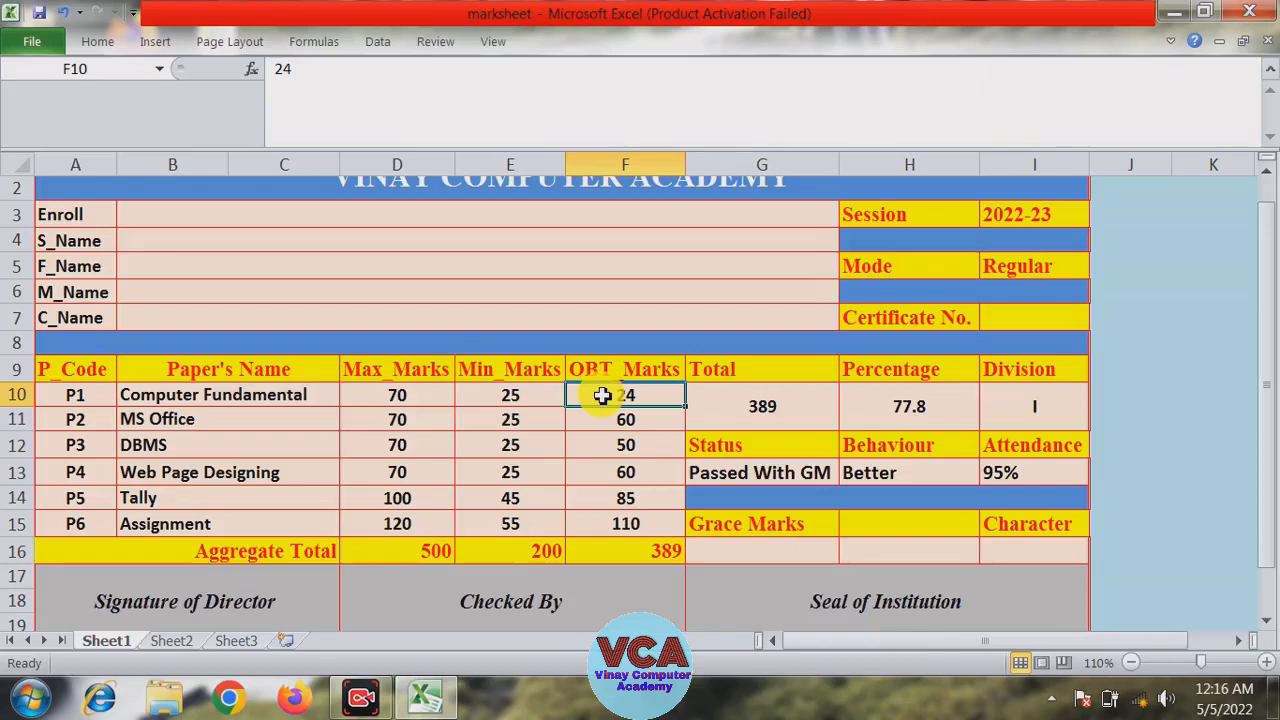
pyautogui.click(771, 558)
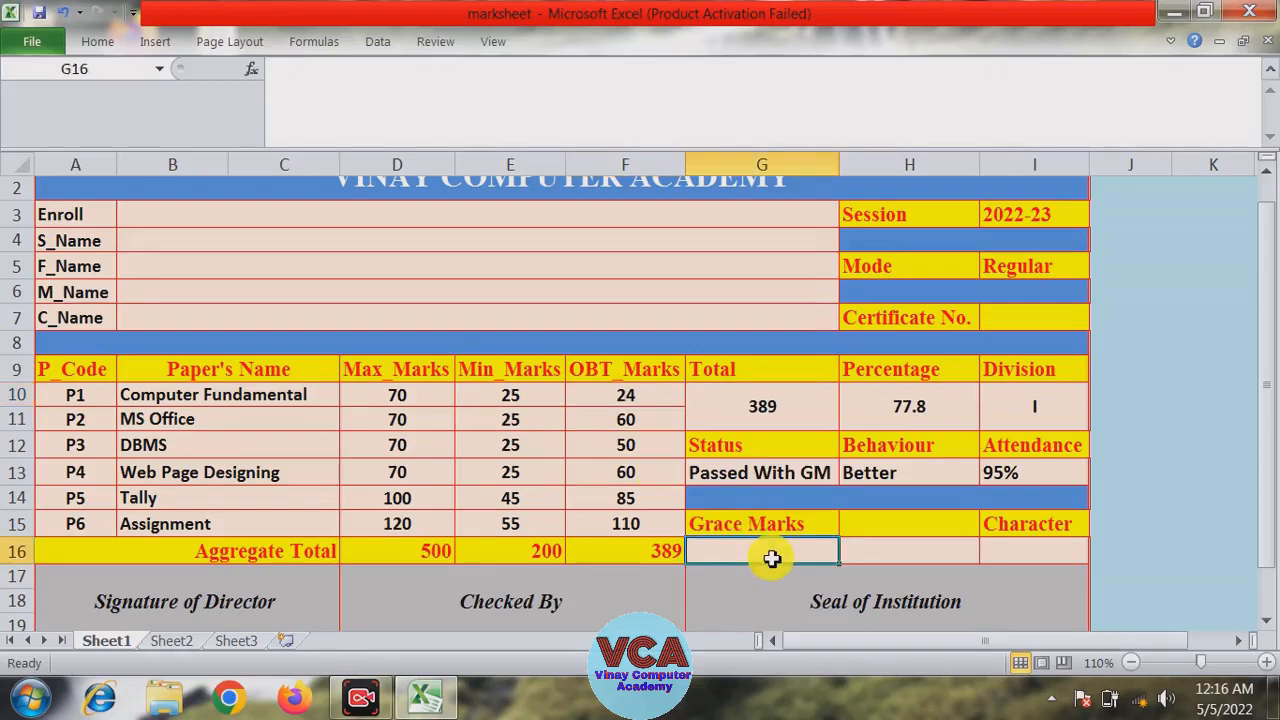
# Step: Test the Status formula with obtained marks of 23 and 20 for Computer Fundamental
pyautogui.click(650, 396)
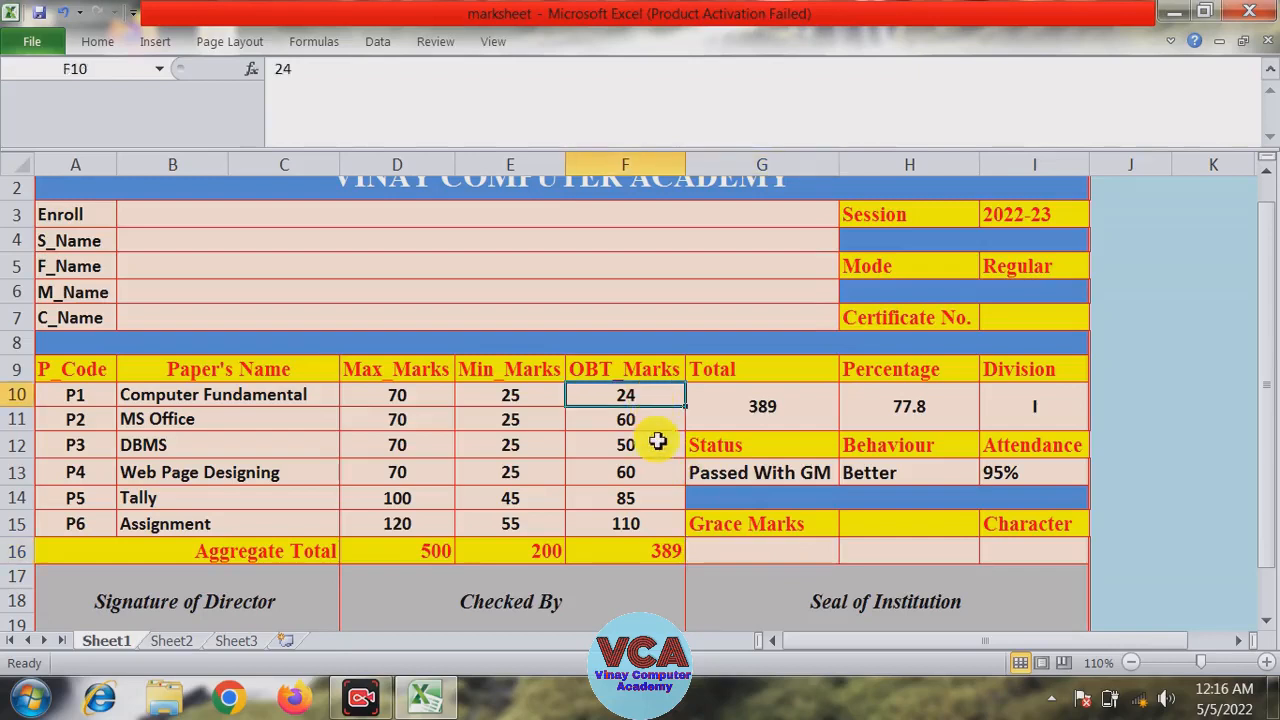
pyautogui.write('2')
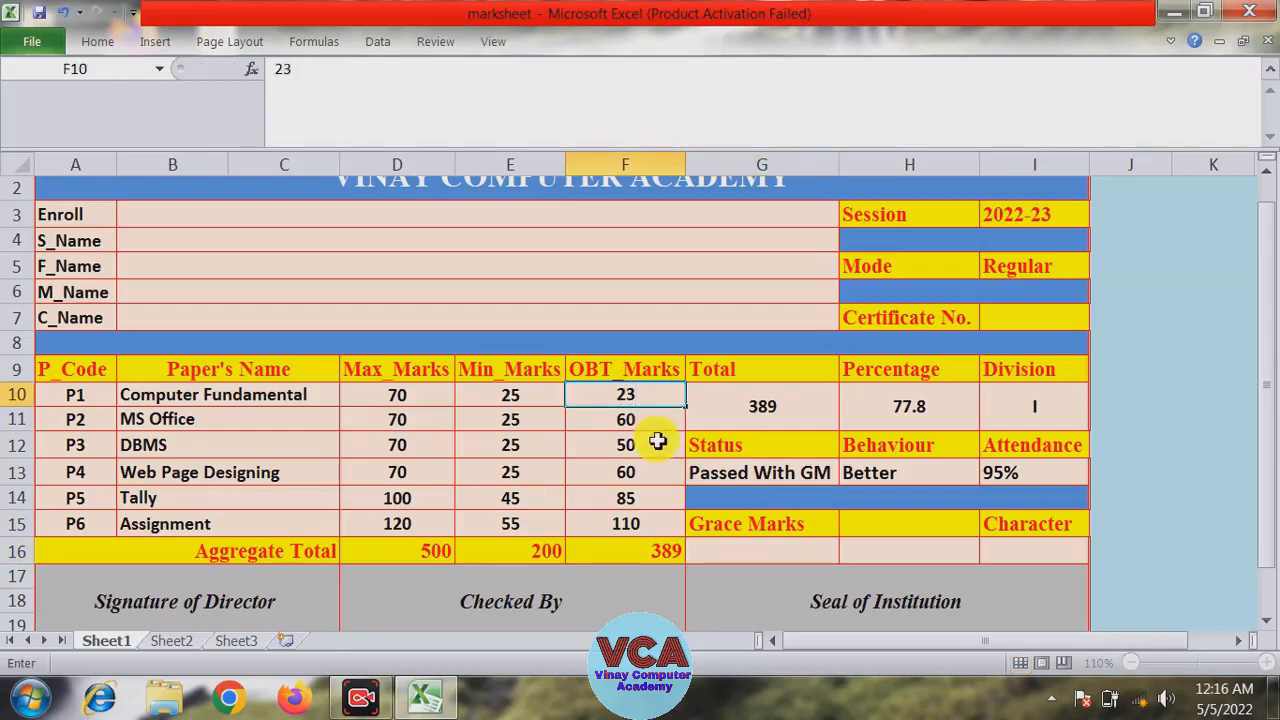
pyautogui.write('3')
pyautogui.press('Return')
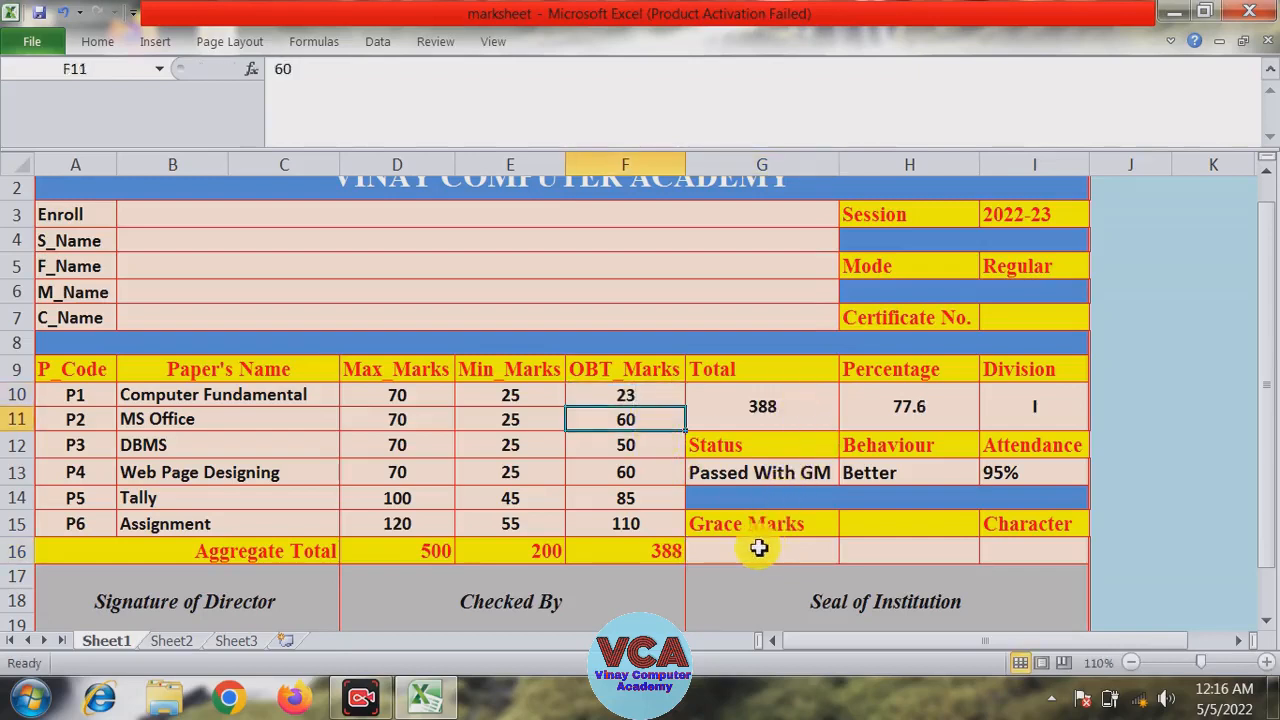
pyautogui.click(634, 401)
pyautogui.write('2')
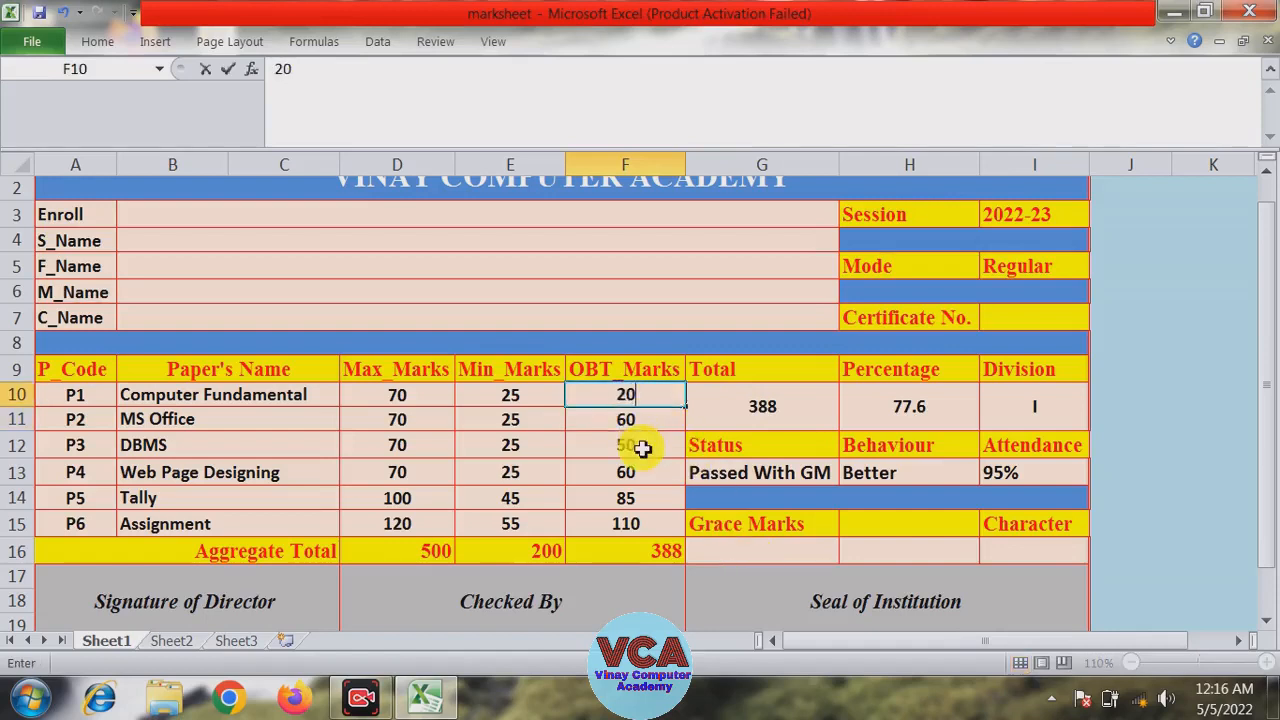
pyautogui.press('Return')
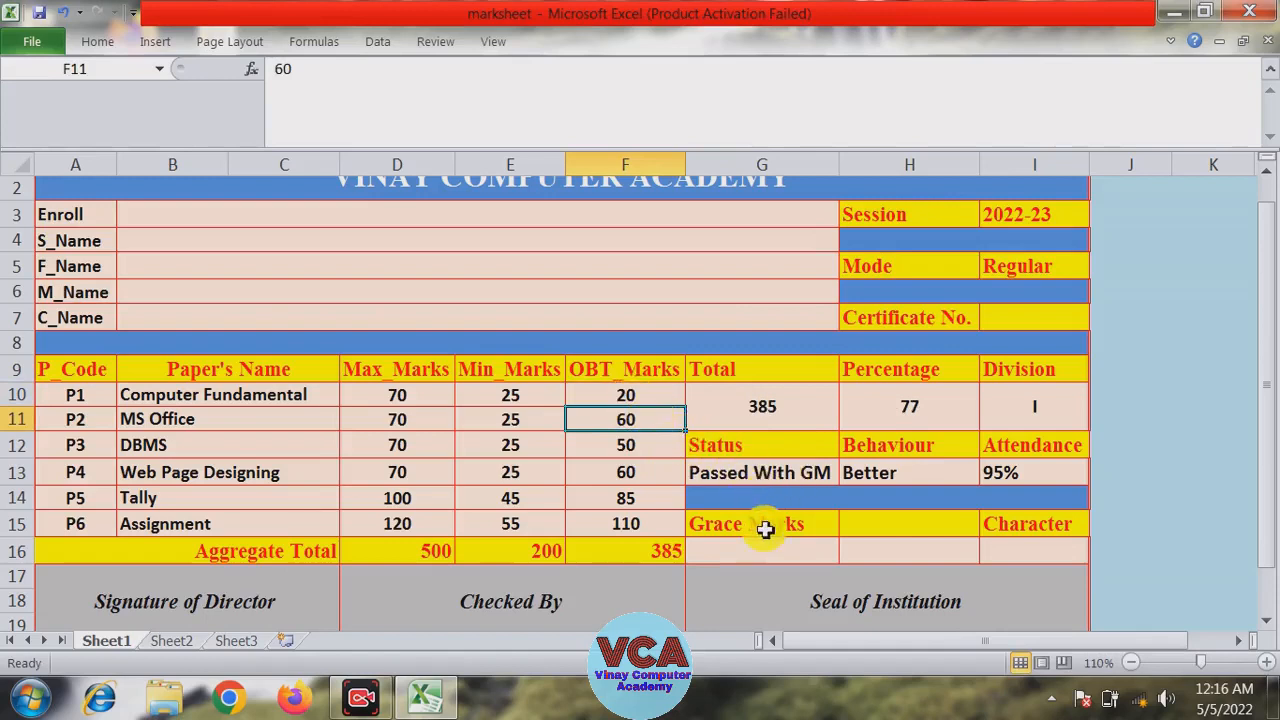
# Step: Test the Status formula with obtained marks of 19 and 24 for Computer Fundamental
pyautogui.click(637, 399)
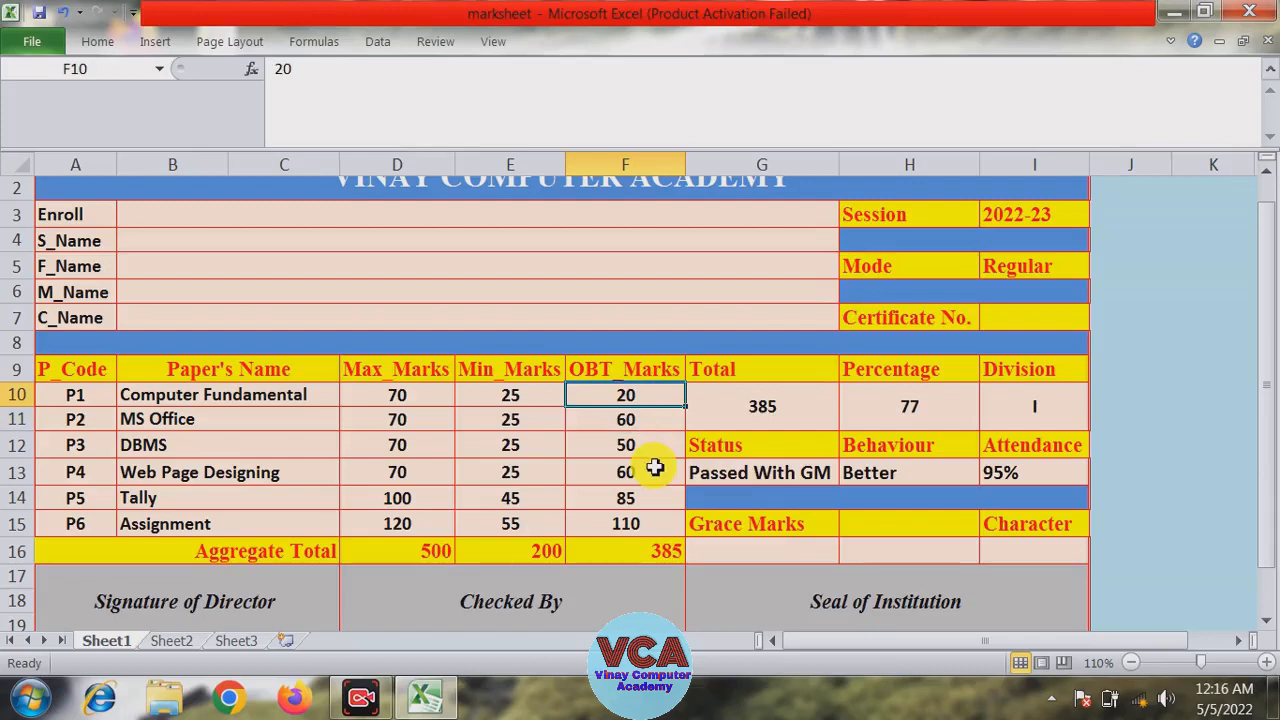
pyautogui.write('19')
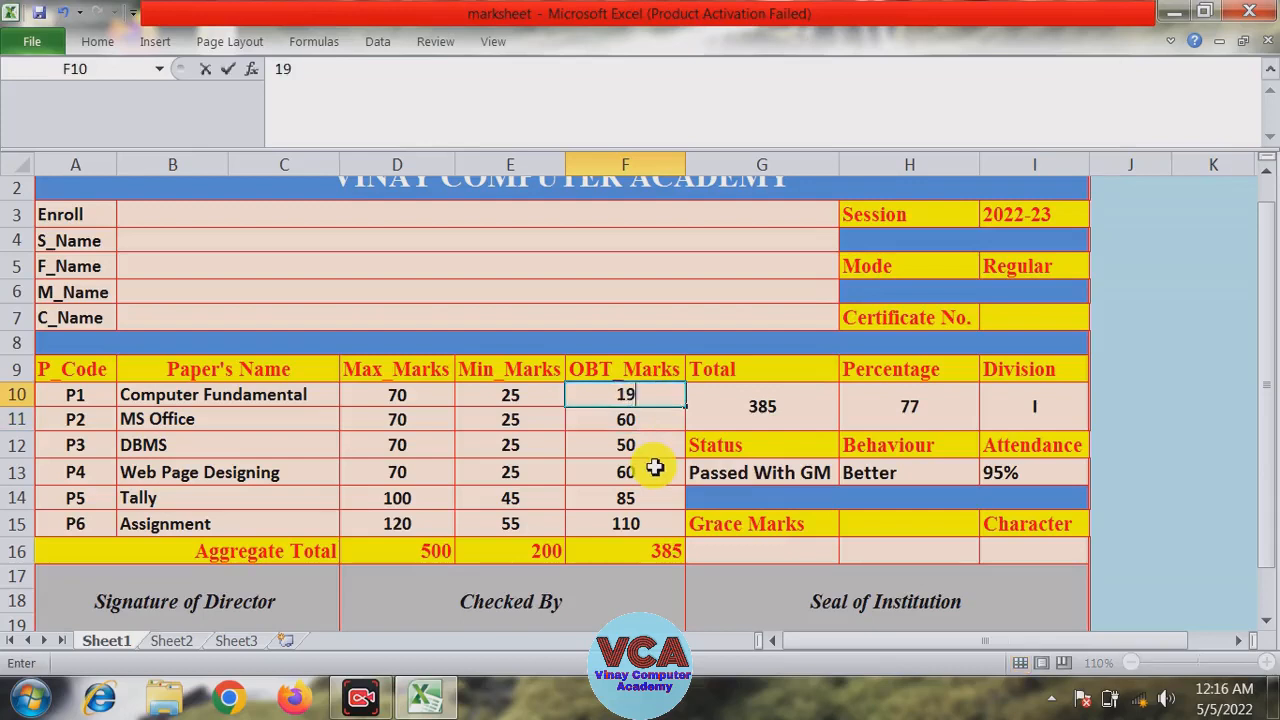
pyautogui.press('Return')
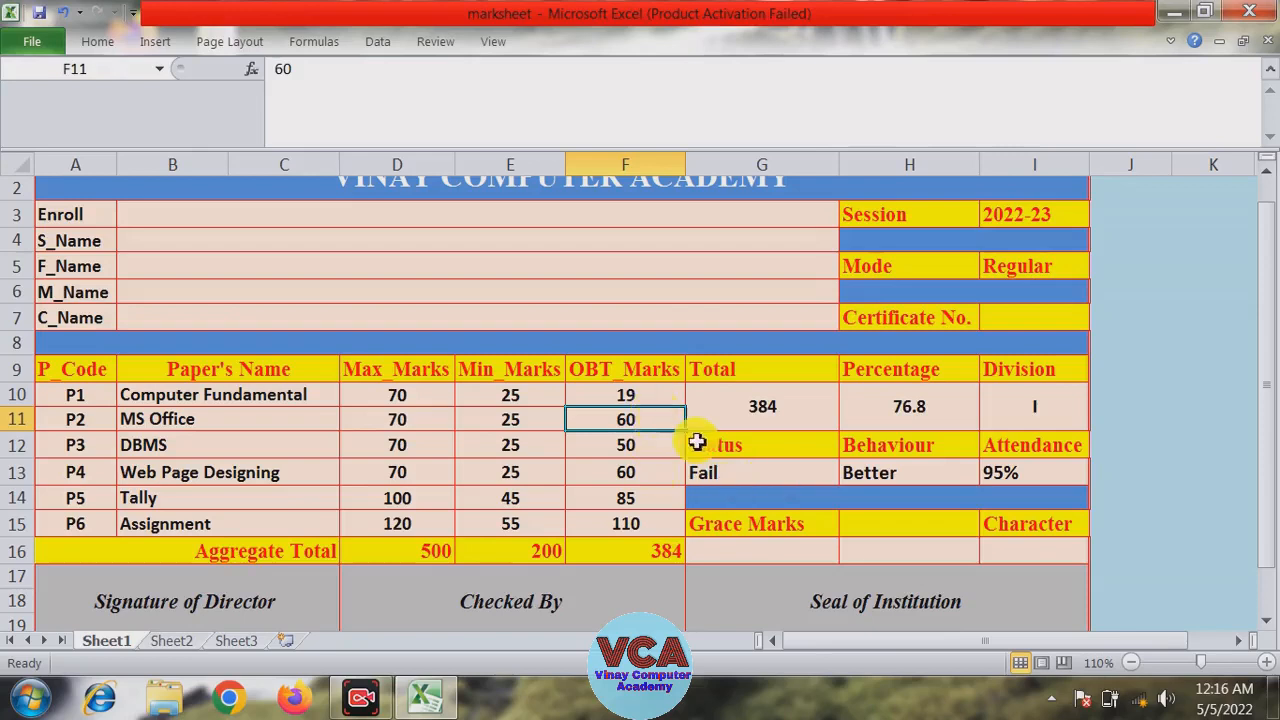
pyautogui.click(648, 398)
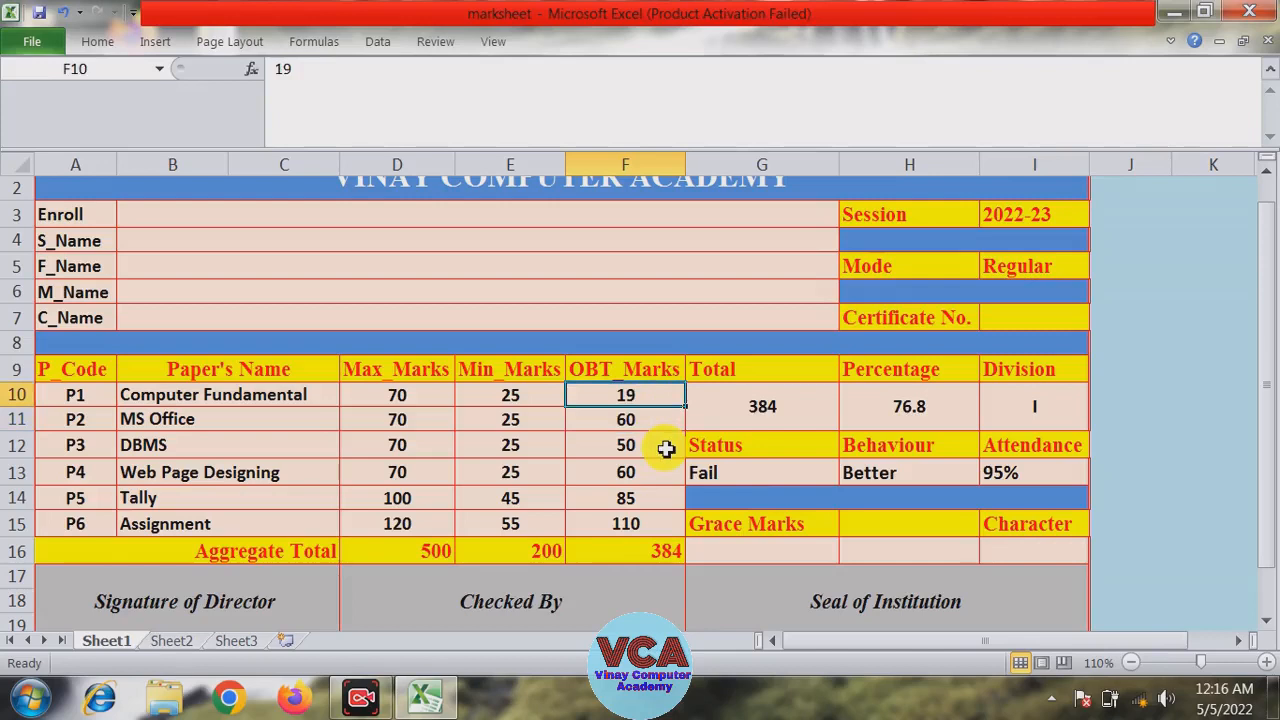
pyautogui.write('24')
pyautogui.press('Return')
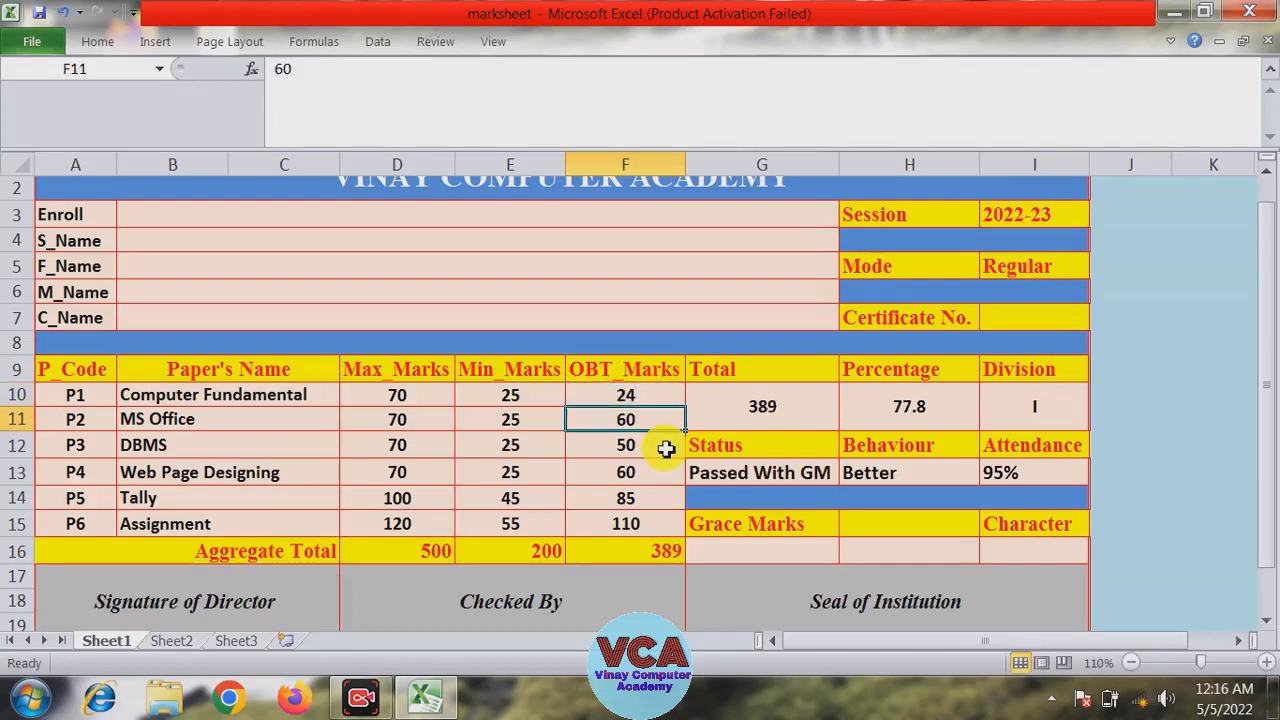
# Step: Set the obtained marks for Computer Fundamental to 65
pyautogui.click(638, 400)
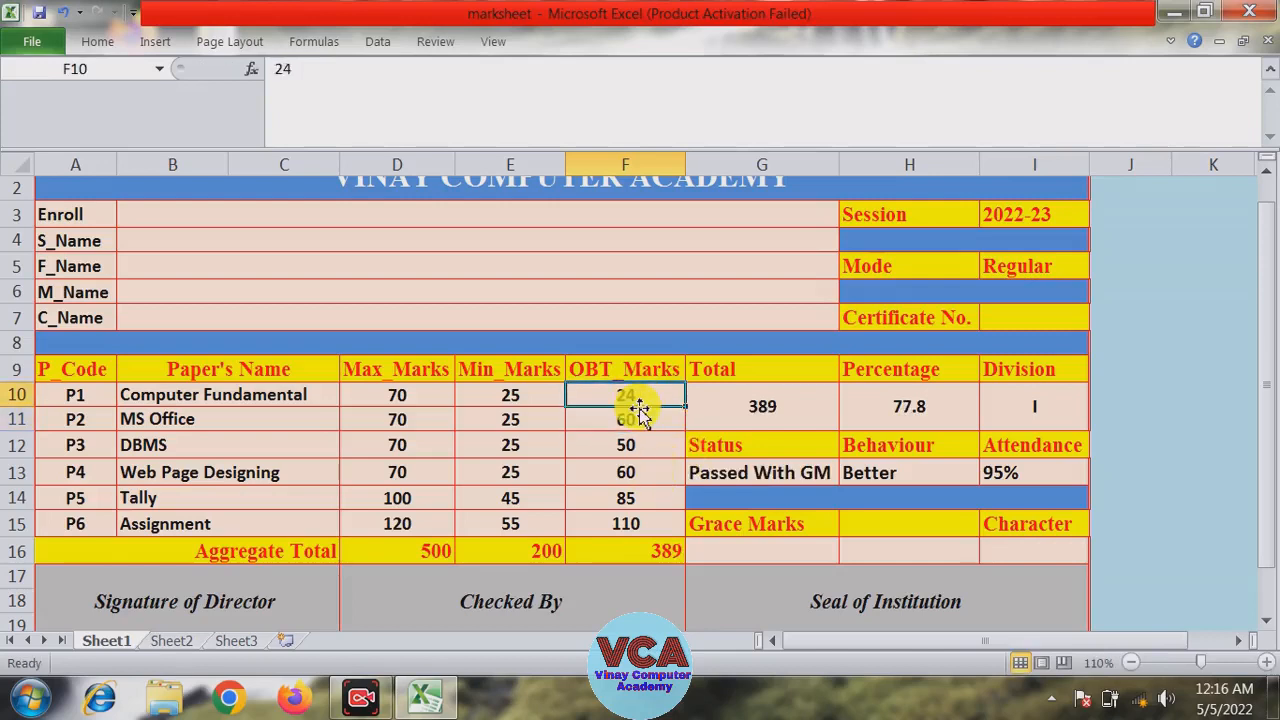
pyautogui.write('65')
pyautogui.press('Return')
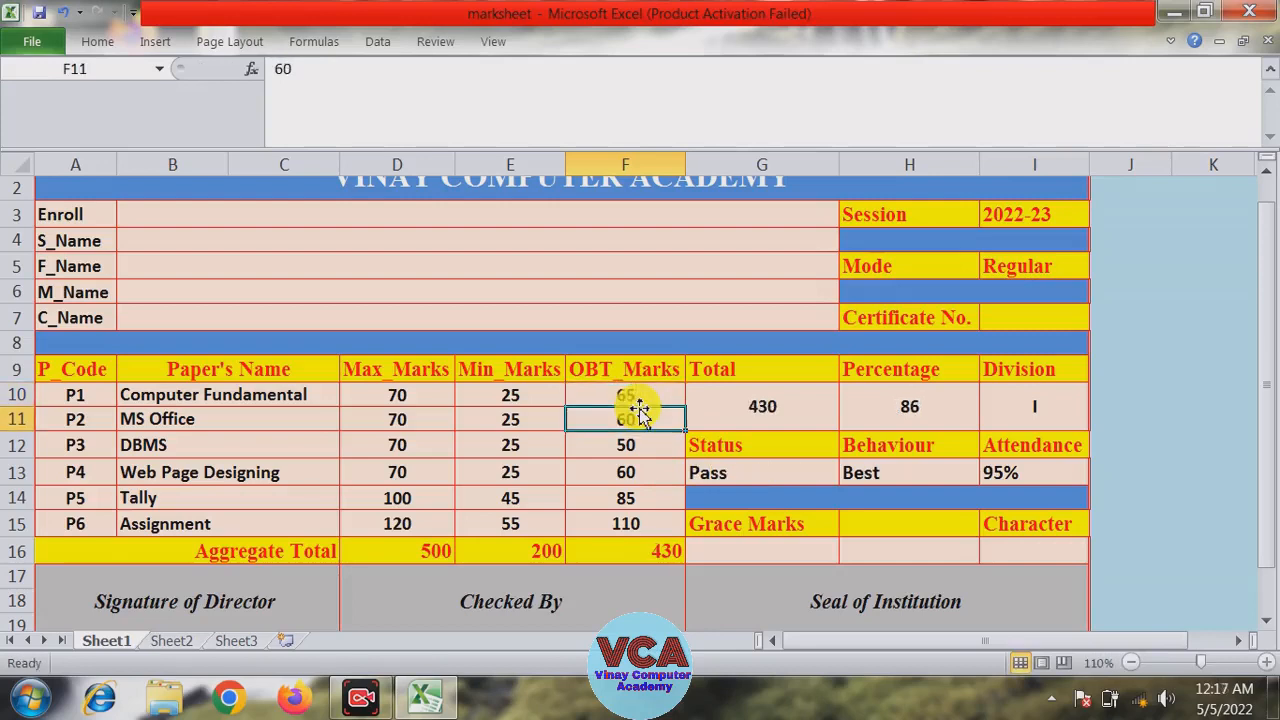
# Step: Set the obtained marks for Web Page Designing to 24 and check the Status and Grace Marks cells
pyautogui.click(640, 474)
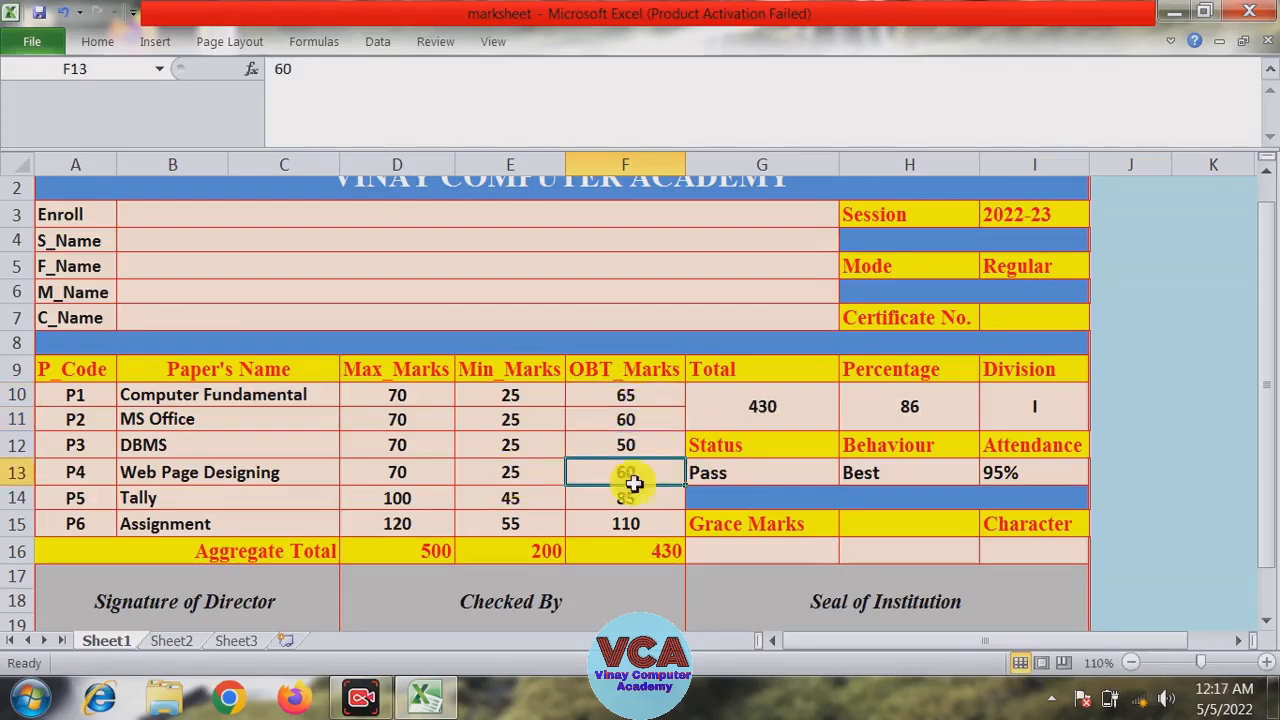
pyautogui.write('24')
pyautogui.press('Return')
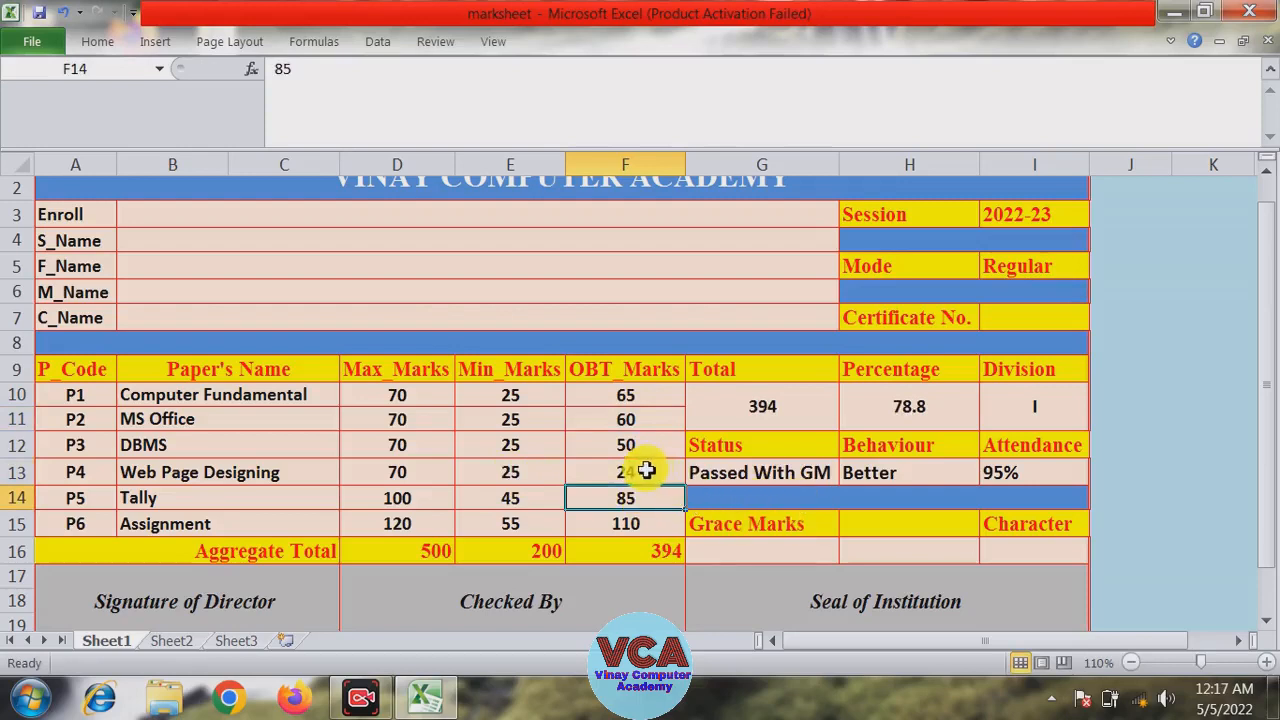
pyautogui.click(646, 471)
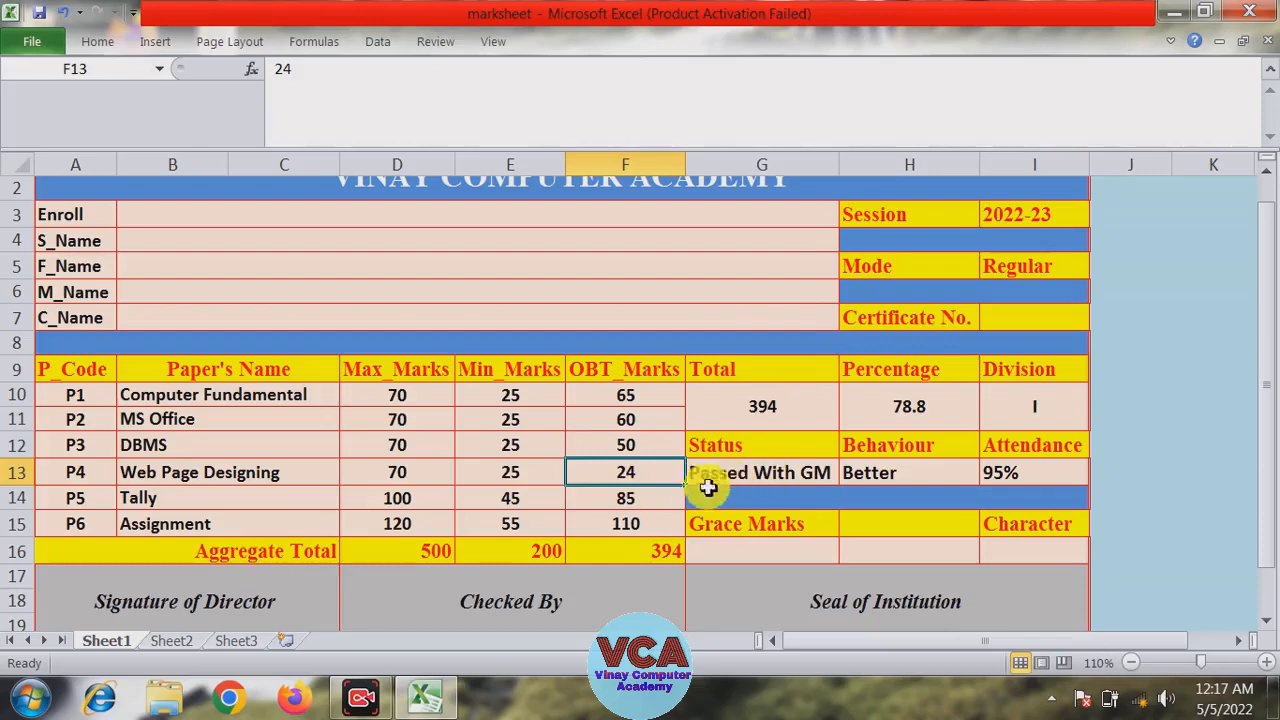
pyautogui.click(783, 473)
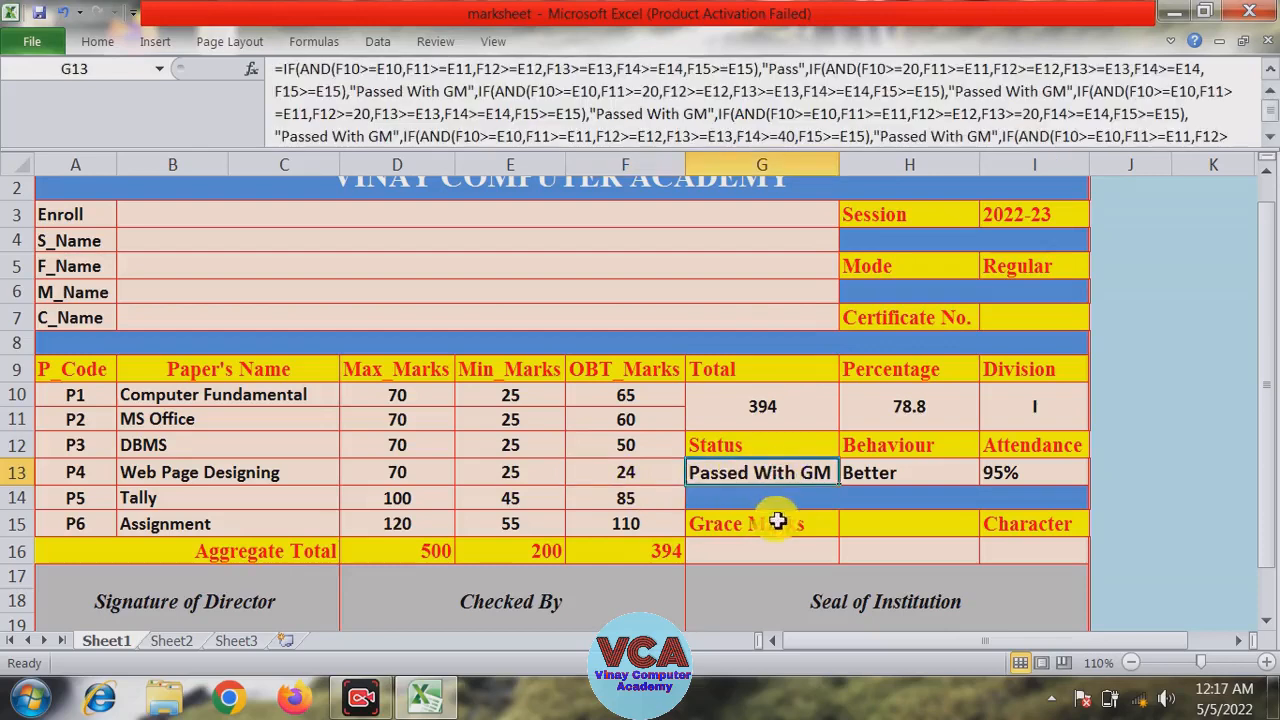
pyautogui.click(745, 543)
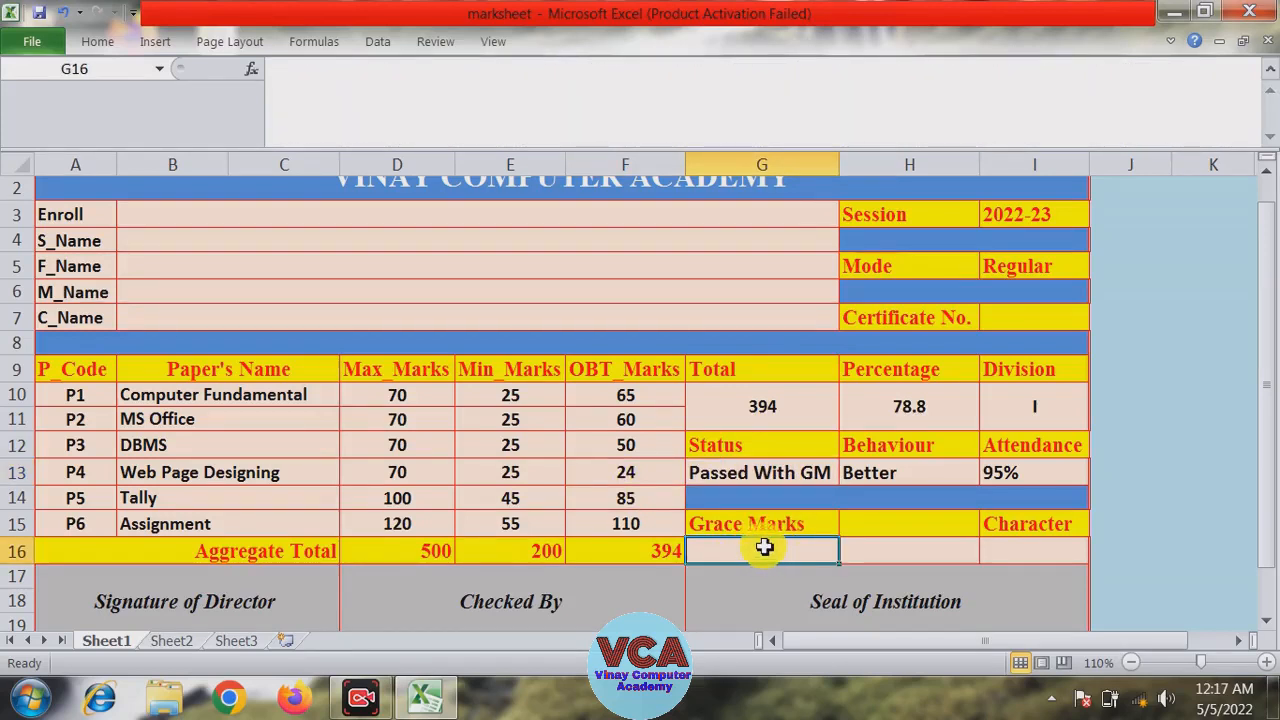
# Step: Review the complete nested Status formula in G13 by selecting all of it in the enlarged formula bar, and re-enter it without edits
pyautogui.click(764, 477)
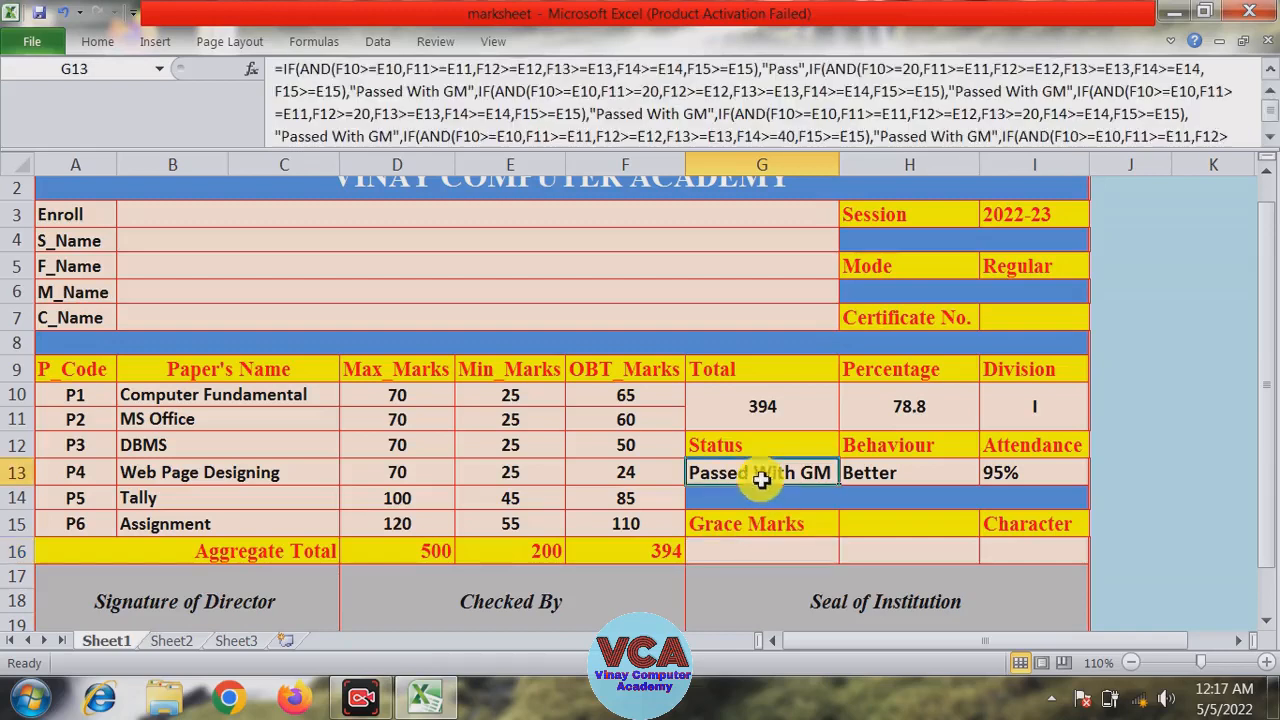
pyautogui.click(1268, 136)
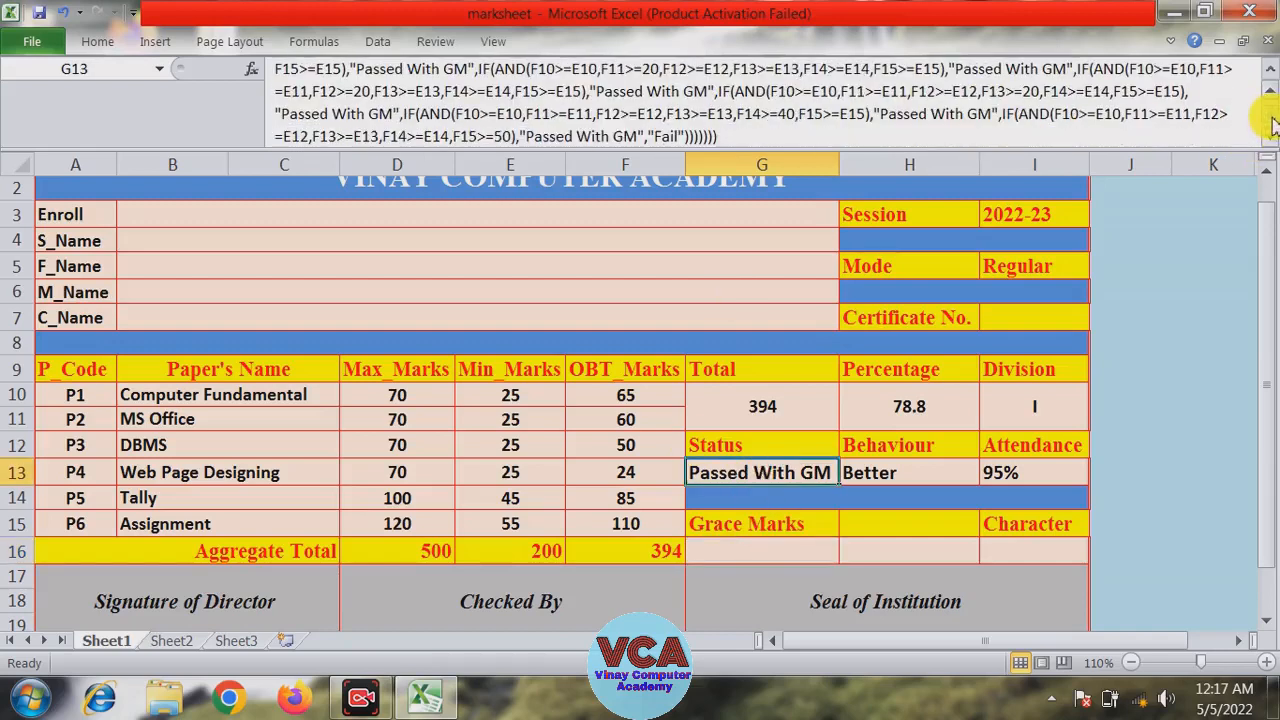
pyautogui.click(733, 150)
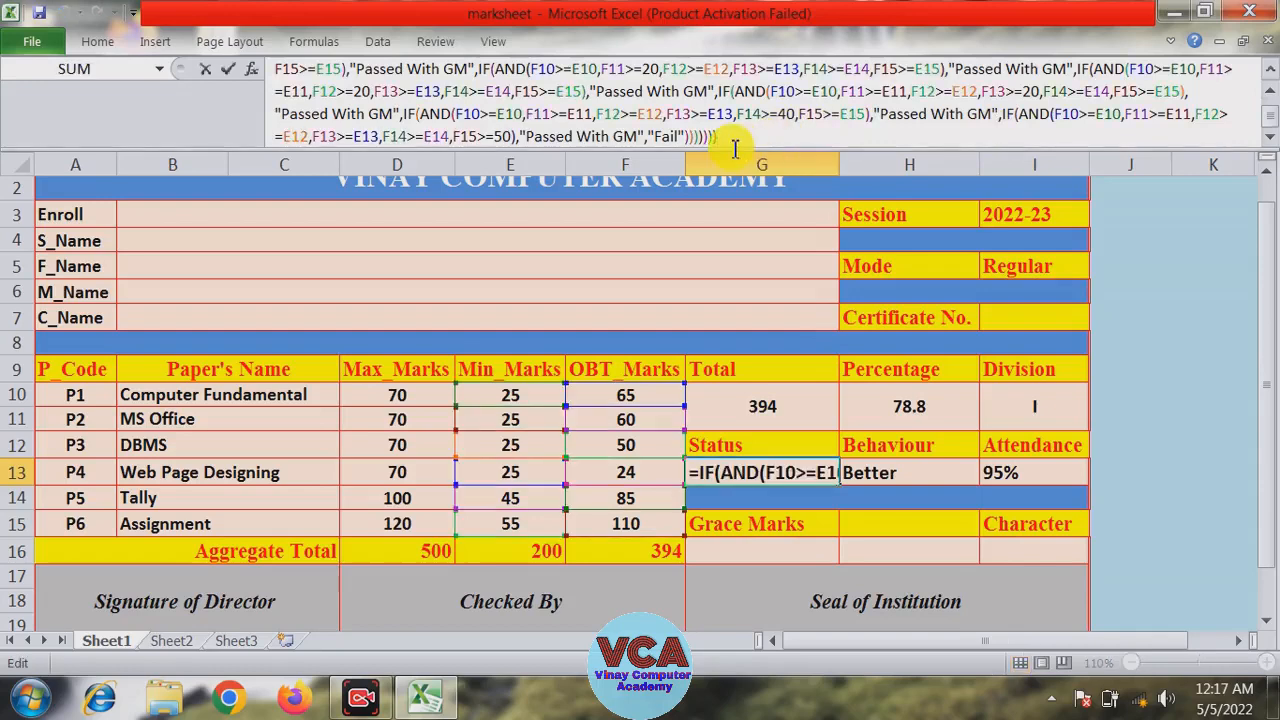
pyautogui.moveTo(733, 150); pyautogui.dragTo(278, 66)
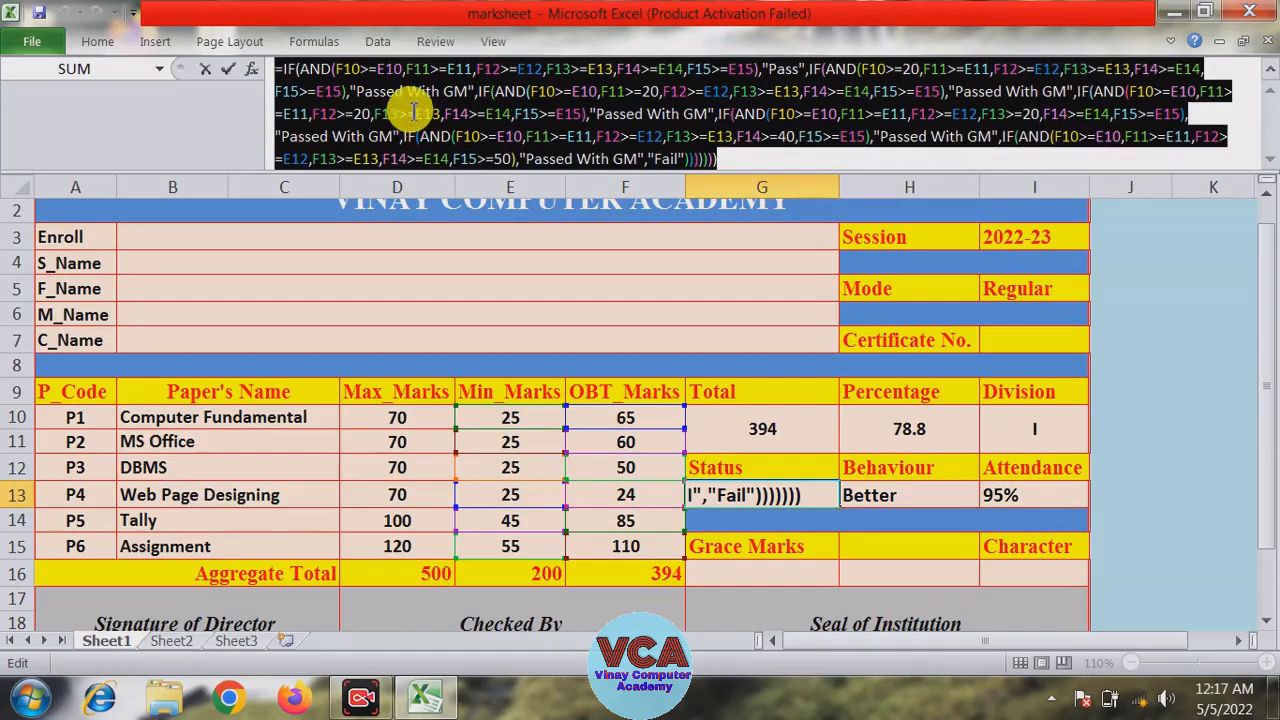
pyautogui.press('Return')
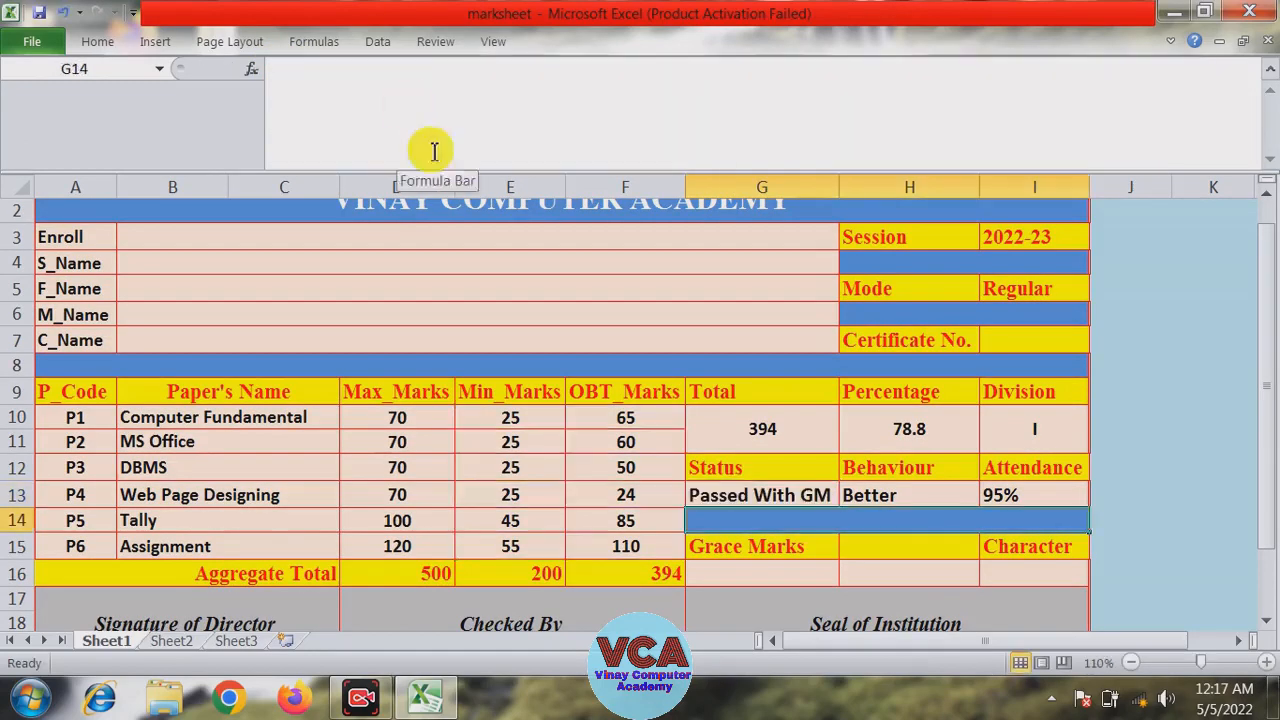
# Step: Paste the copied Status formula into the Grace Marks cell G16 and review its first condition with the "Pass" result
pyautogui.click(757, 580)
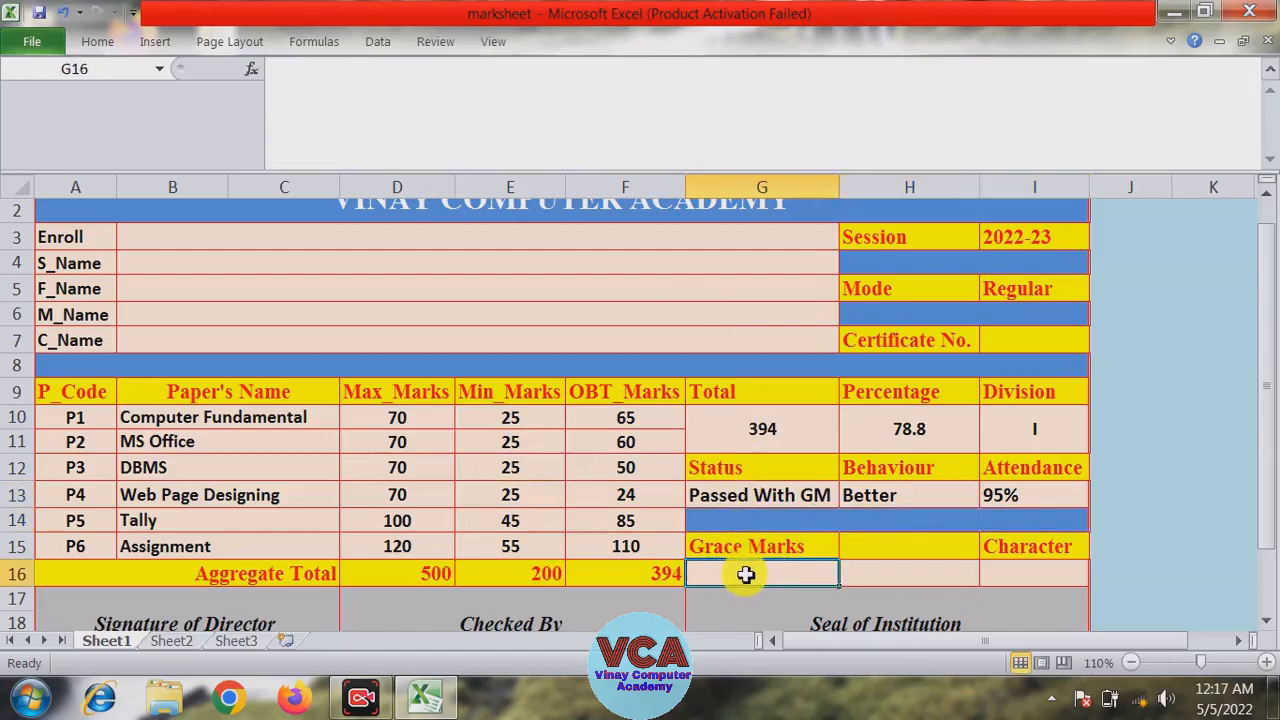
pyautogui.hotkey('ctrl', 'v')
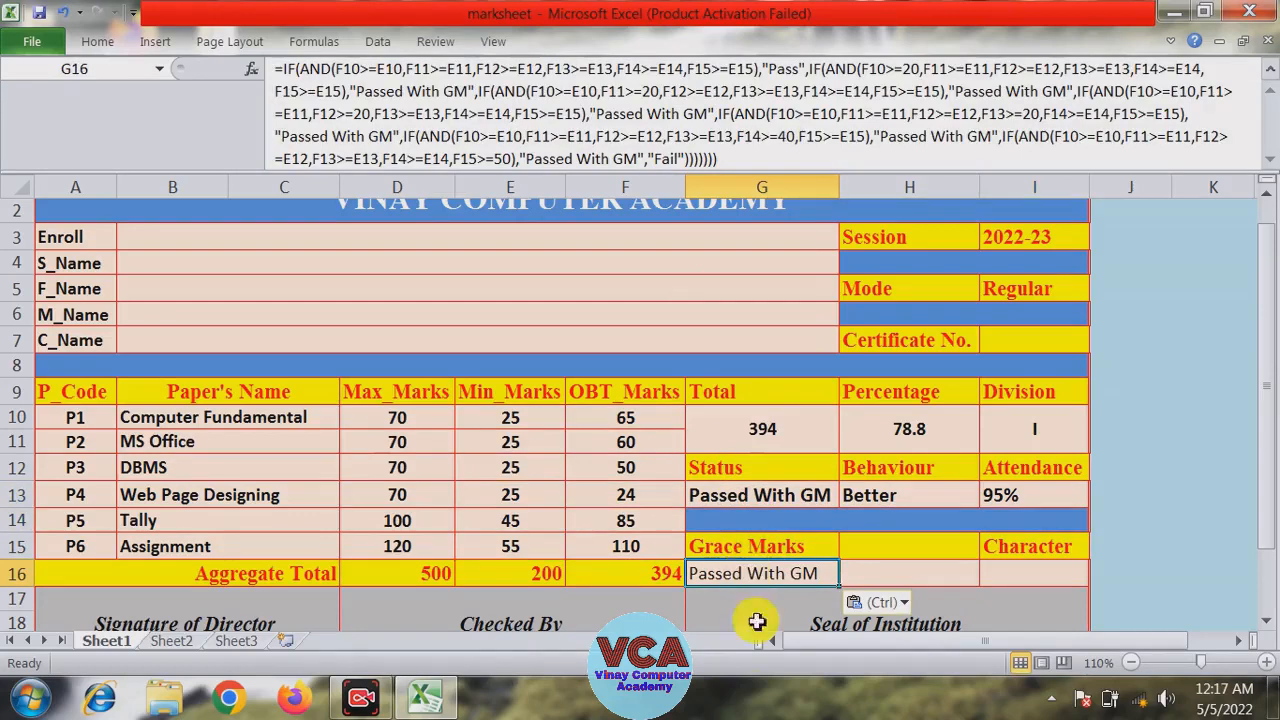
pyautogui.click(800, 68)
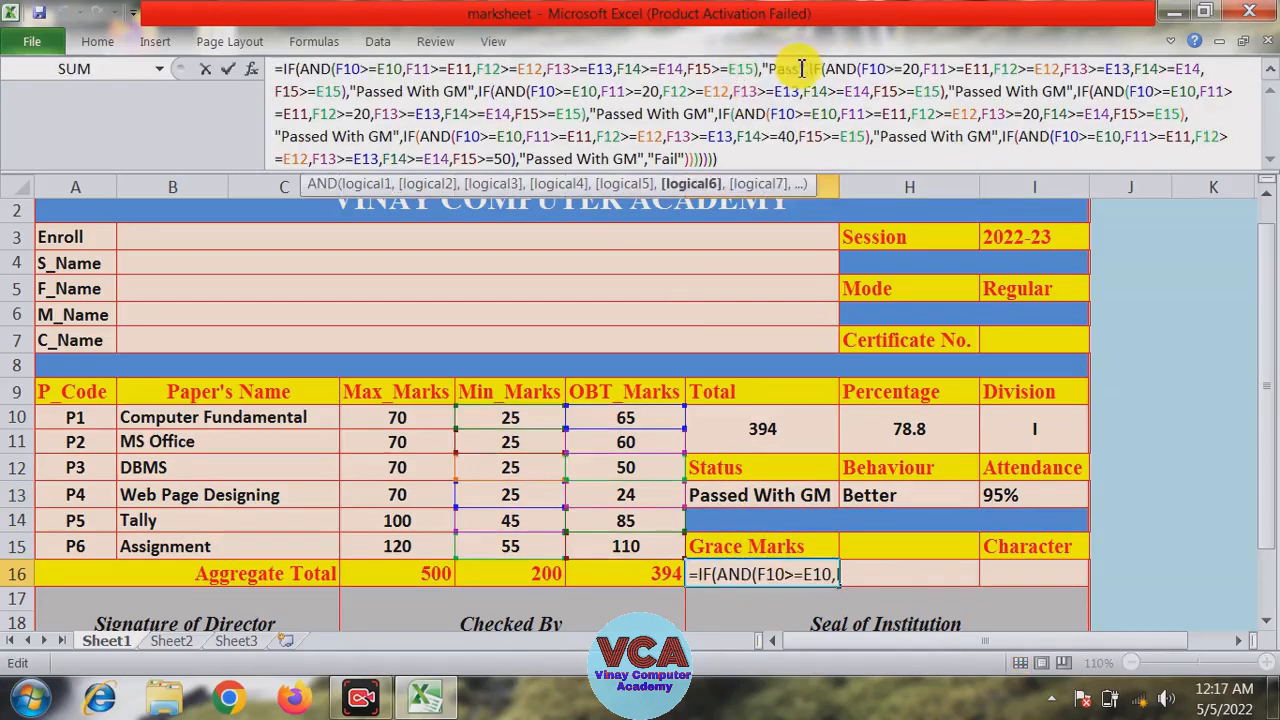
pyautogui.moveTo(800, 68); pyautogui.dragTo(762, 68)
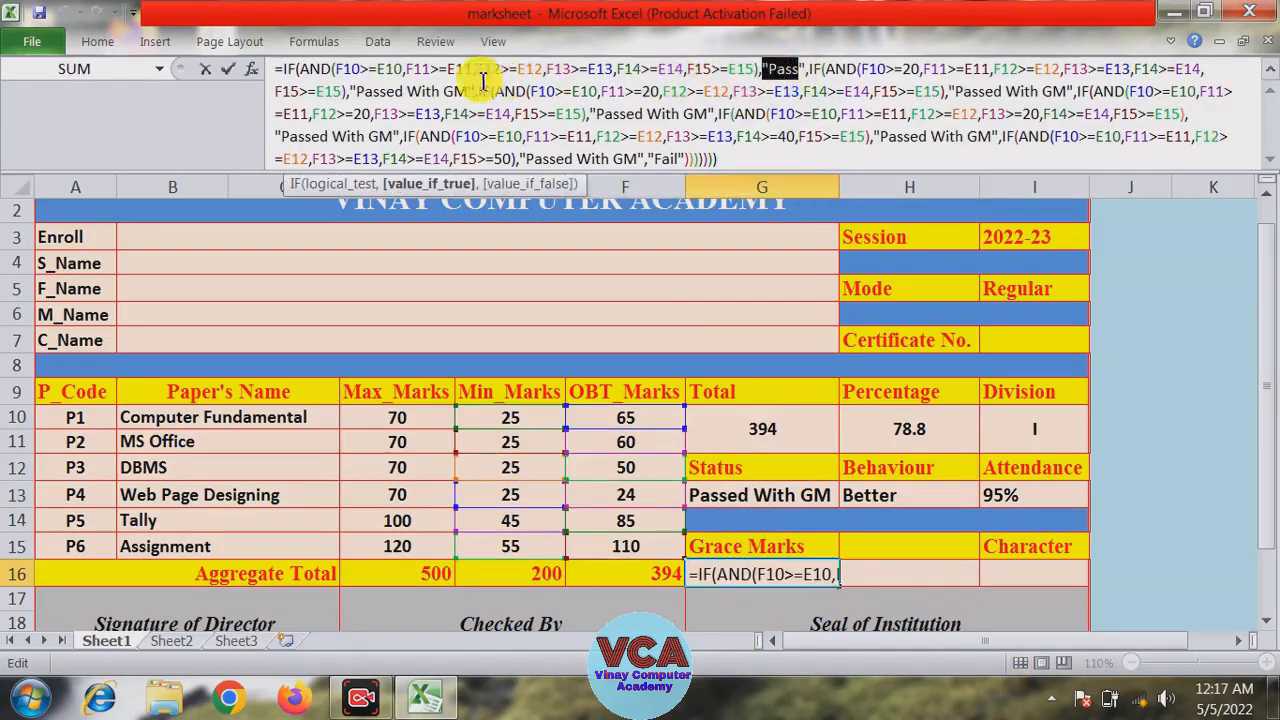
pyautogui.moveTo(350, 70); pyautogui.dragTo(525, 69)
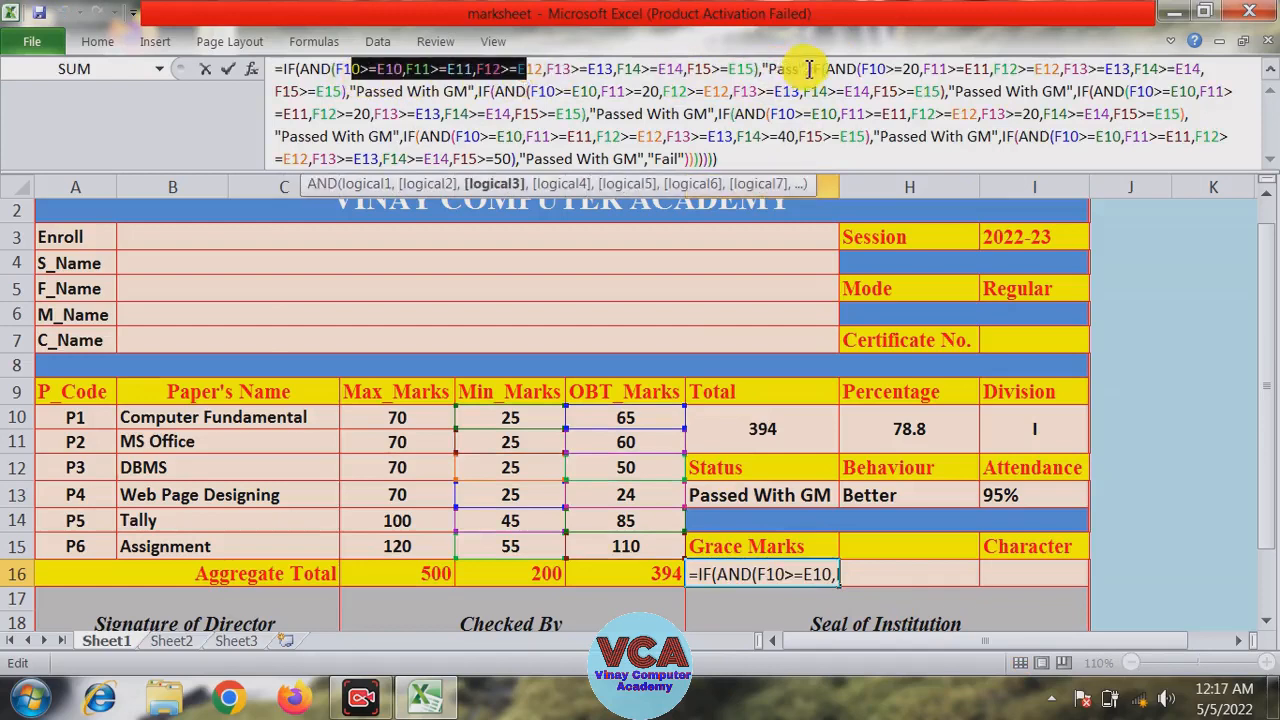
pyautogui.click(798, 70)
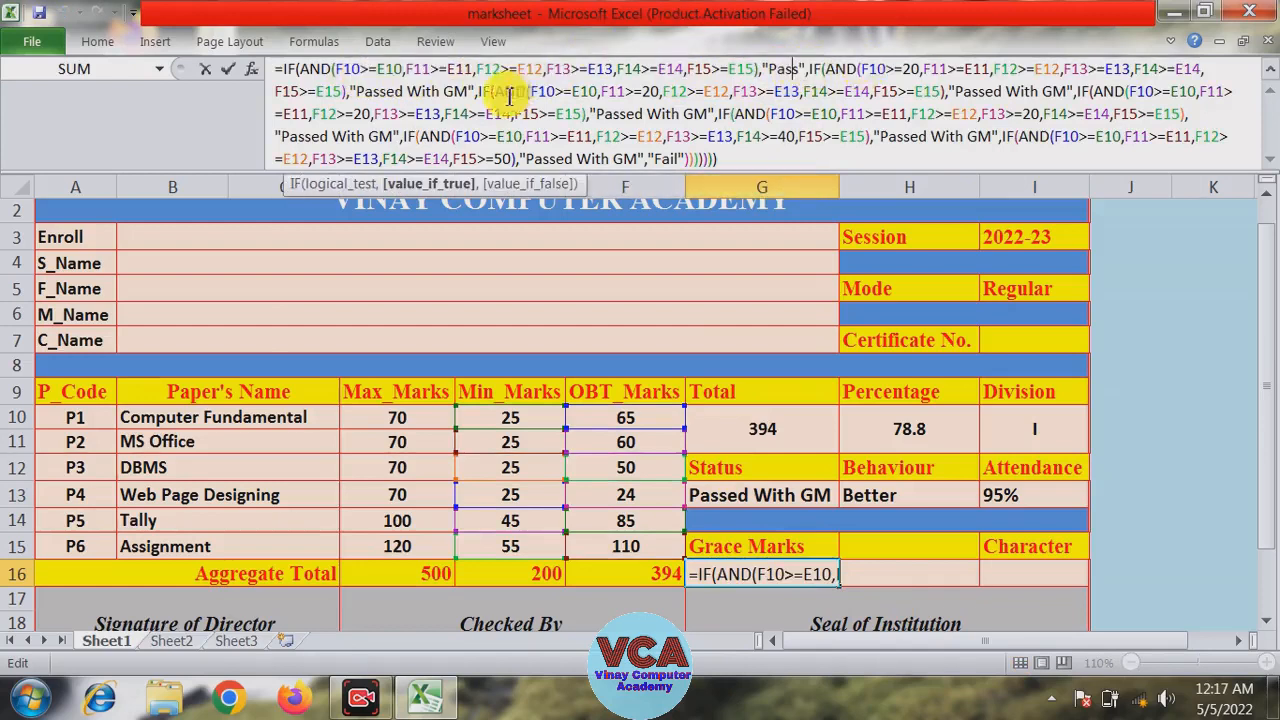
# Step: Replace the first "Passed With GM" result in the G16 formula with the Computer Fundamental shortfall, E10-F10
pyautogui.moveTo(479, 88); pyautogui.dragTo(355, 80)
pyautogui.click(360, 90)
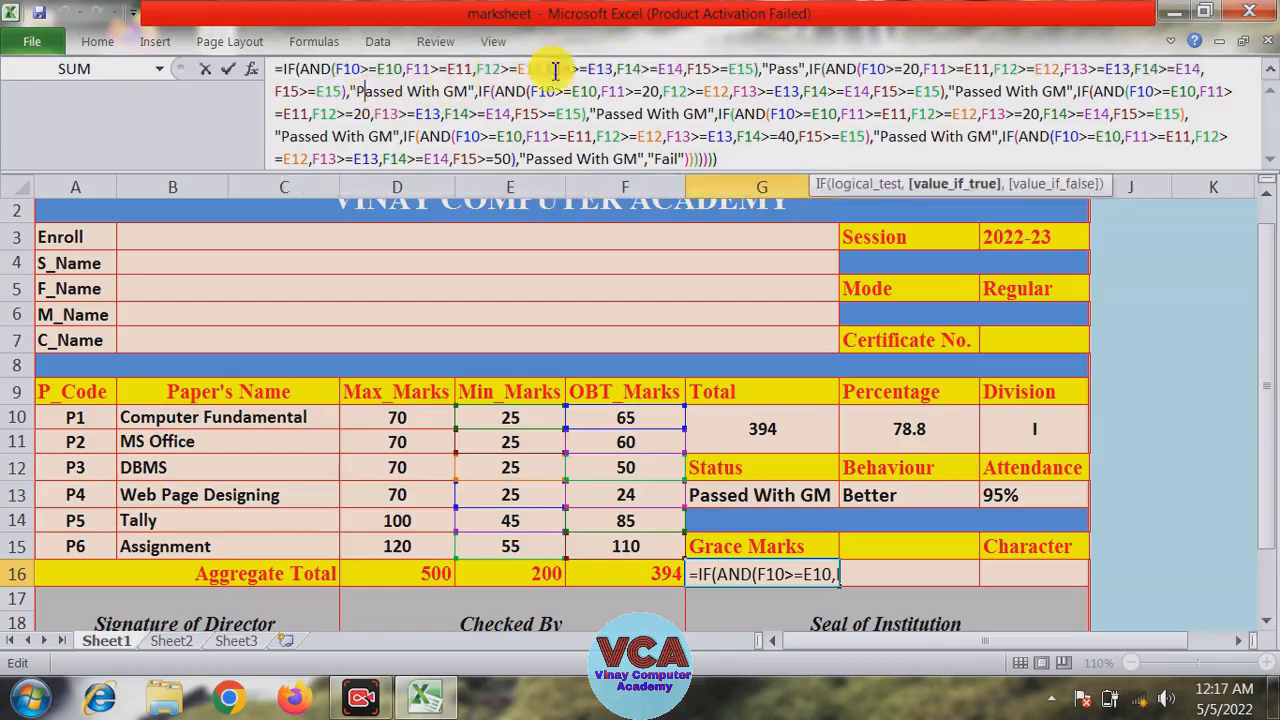
pyautogui.moveTo(476, 90); pyautogui.dragTo(343, 91)
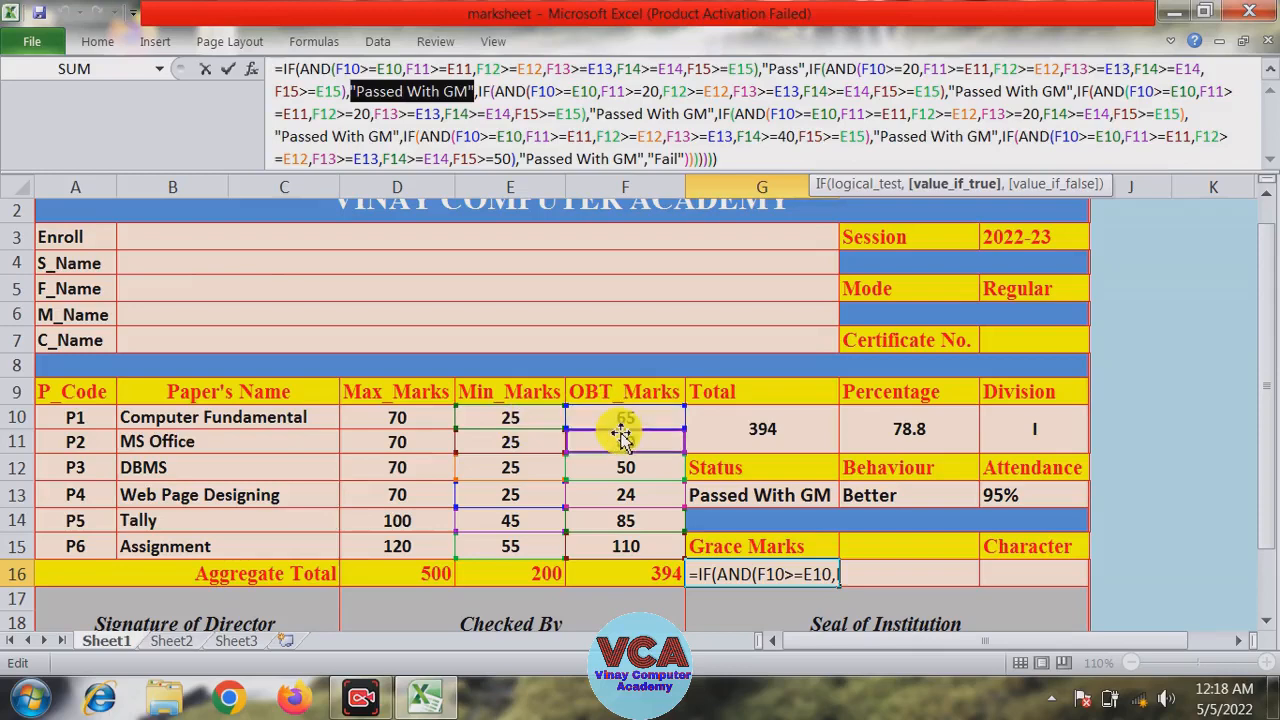
pyautogui.click(505, 420)
pyautogui.write('-')
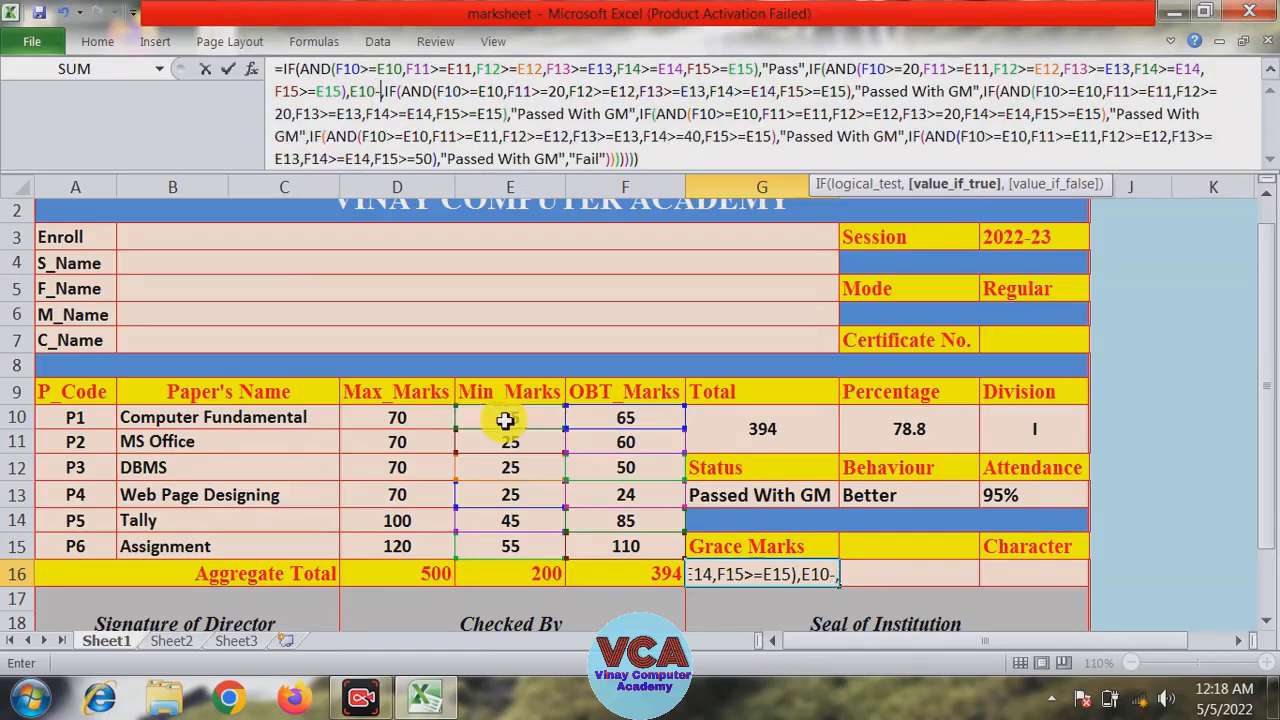
pyautogui.click(608, 416)
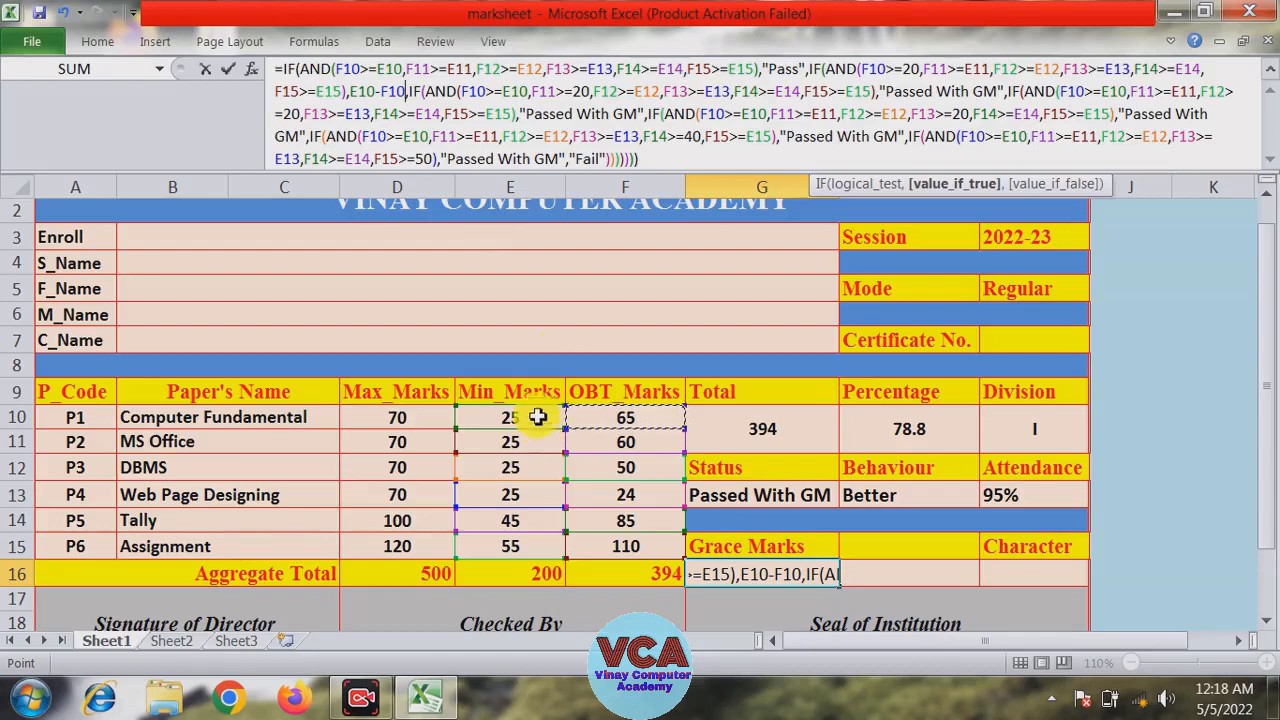
# Step: Replace the "Passed With GM" result of the MS Office condition in the G16 formula with E11-F11
pyautogui.doubleClick(785, 69)
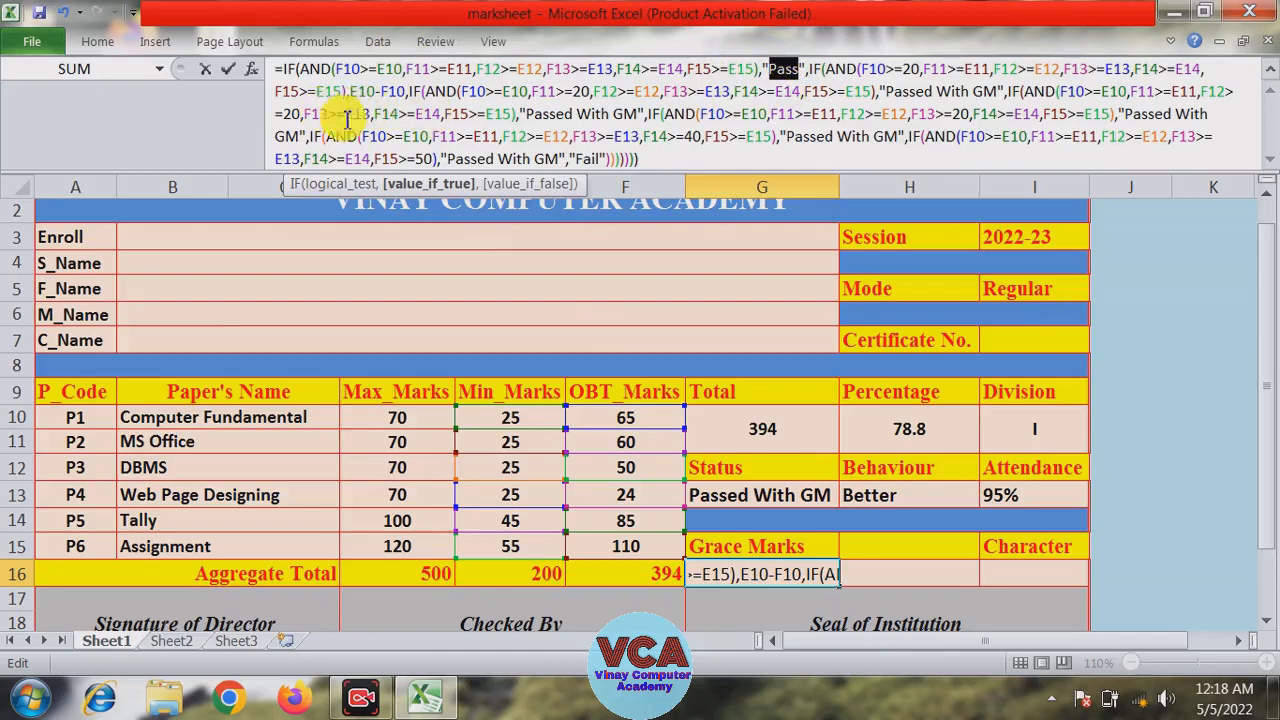
pyautogui.click(415, 90)
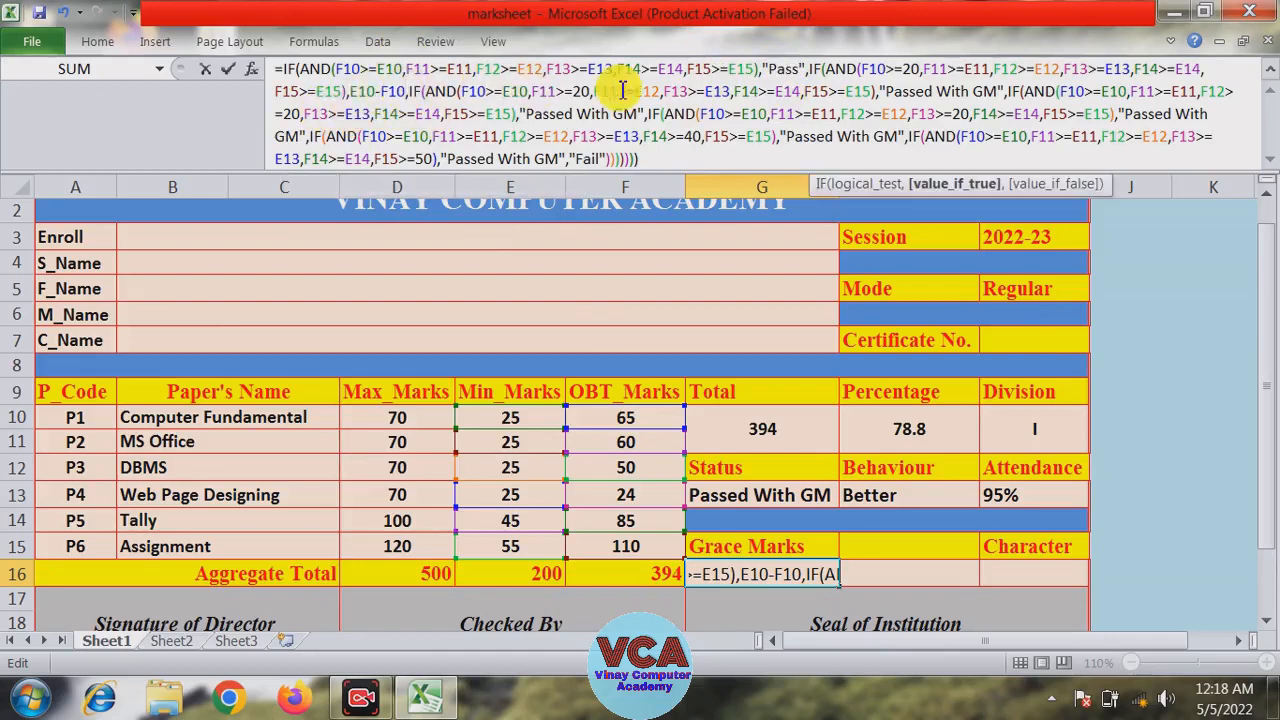
pyautogui.moveTo(1004, 92); pyautogui.dragTo(880, 92)
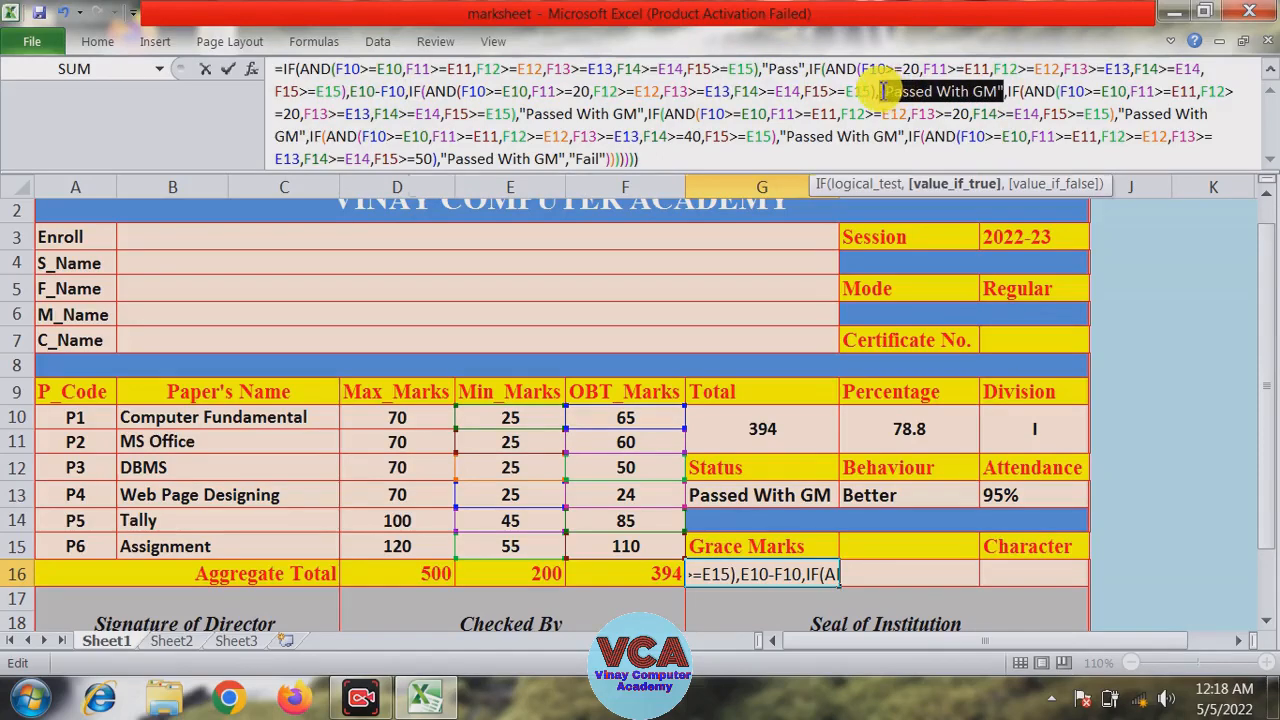
pyautogui.click(505, 444)
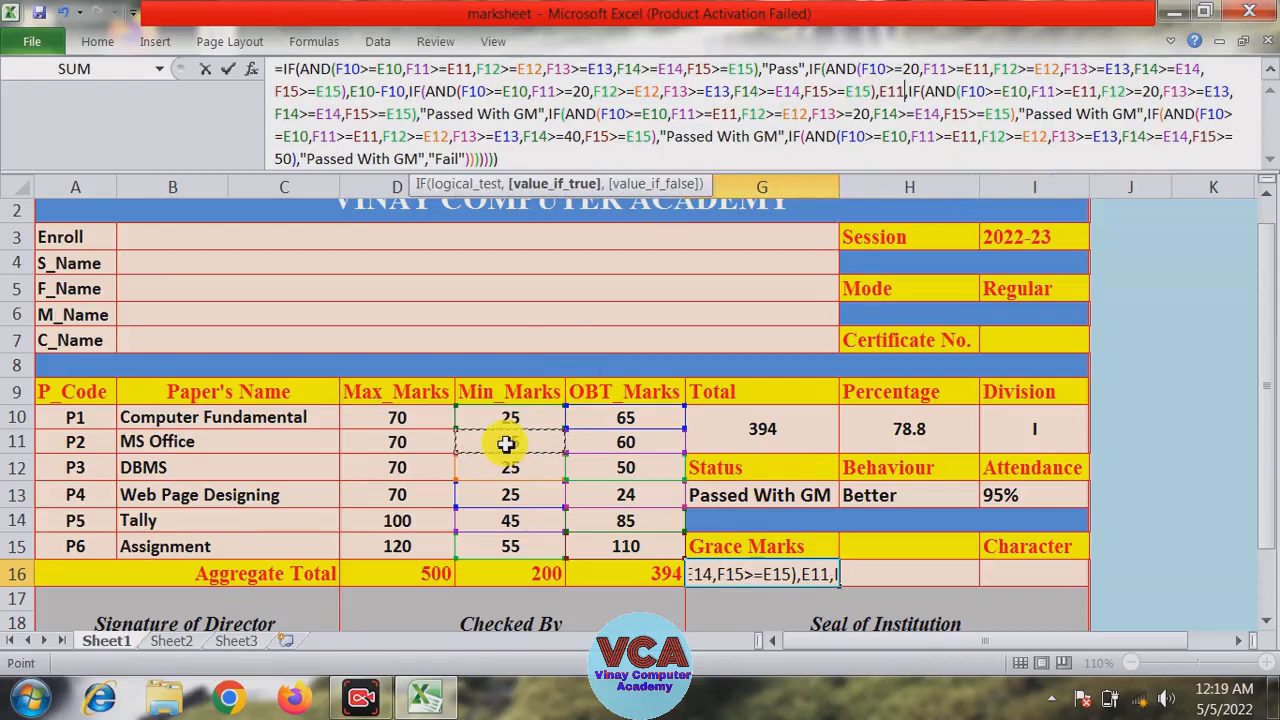
pyautogui.write('-')
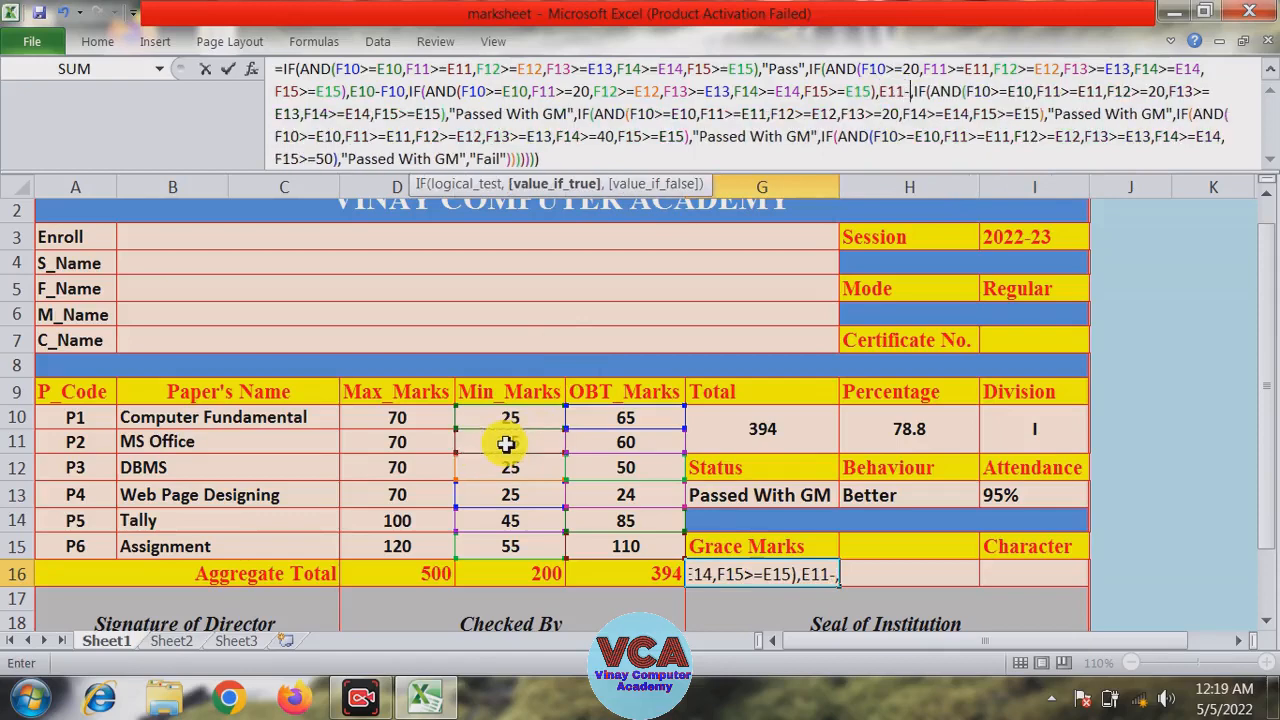
pyautogui.click(628, 444)
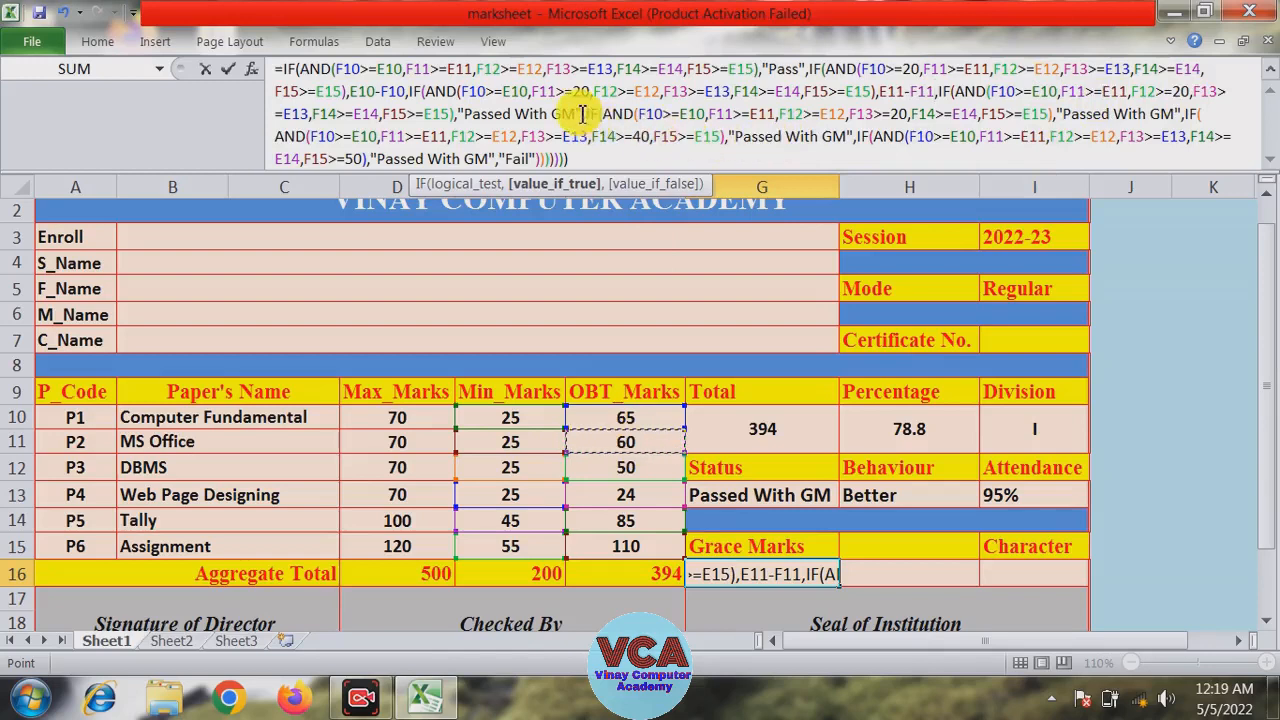
# Step: Replace the "Passed With GM" result of the DBMS condition in the G16 formula with E12-F12
pyautogui.moveTo(579, 113); pyautogui.dragTo(510, 113)
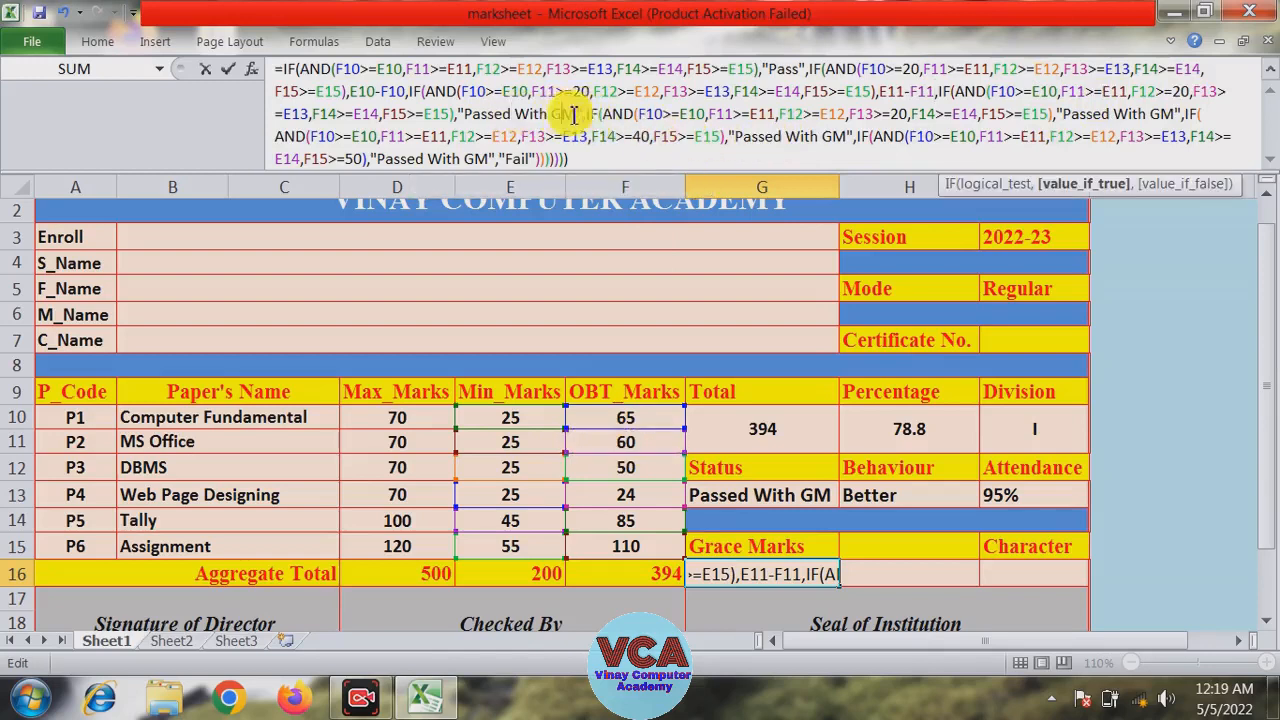
pyautogui.moveTo(581, 114); pyautogui.dragTo(459, 114)
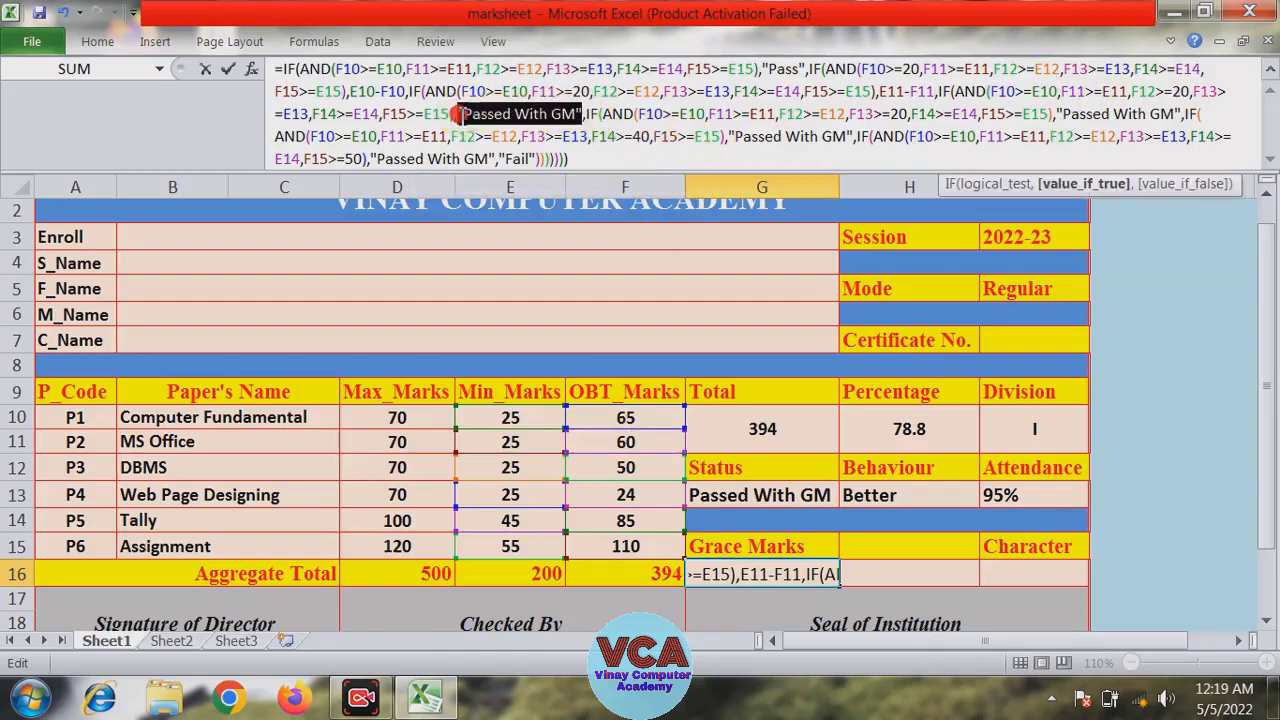
pyautogui.click(510, 469)
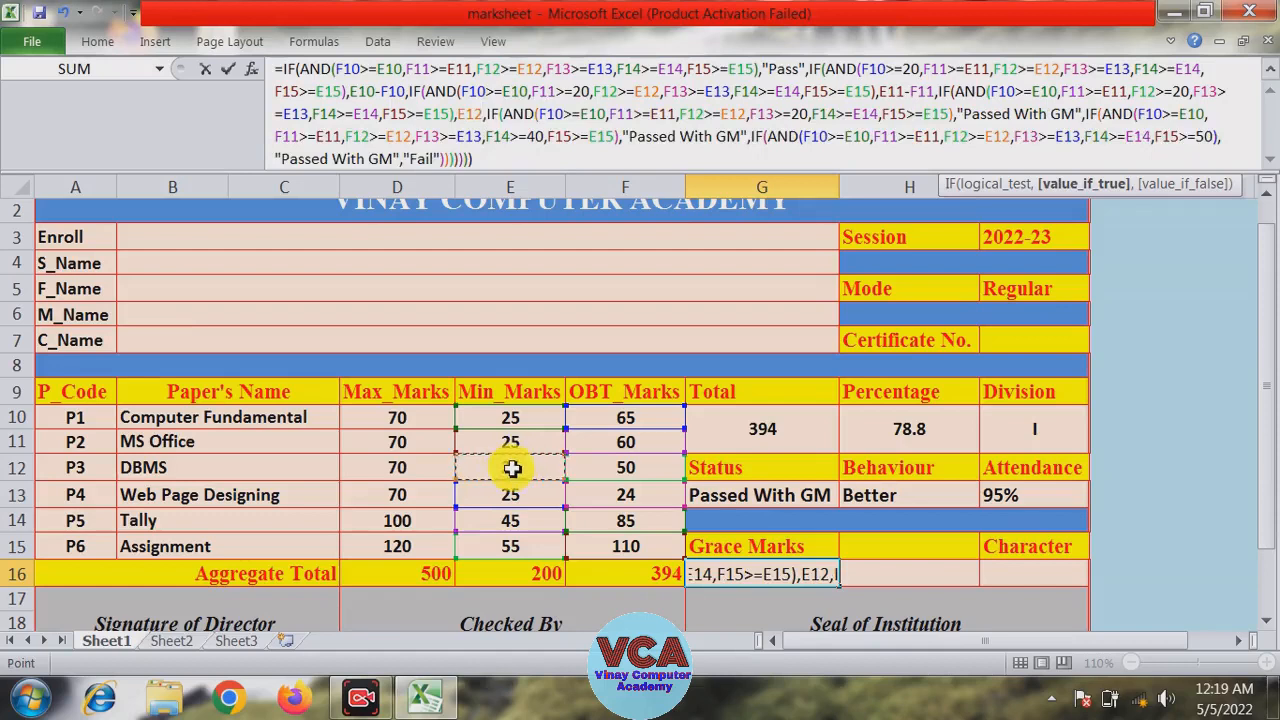
pyautogui.write('-')
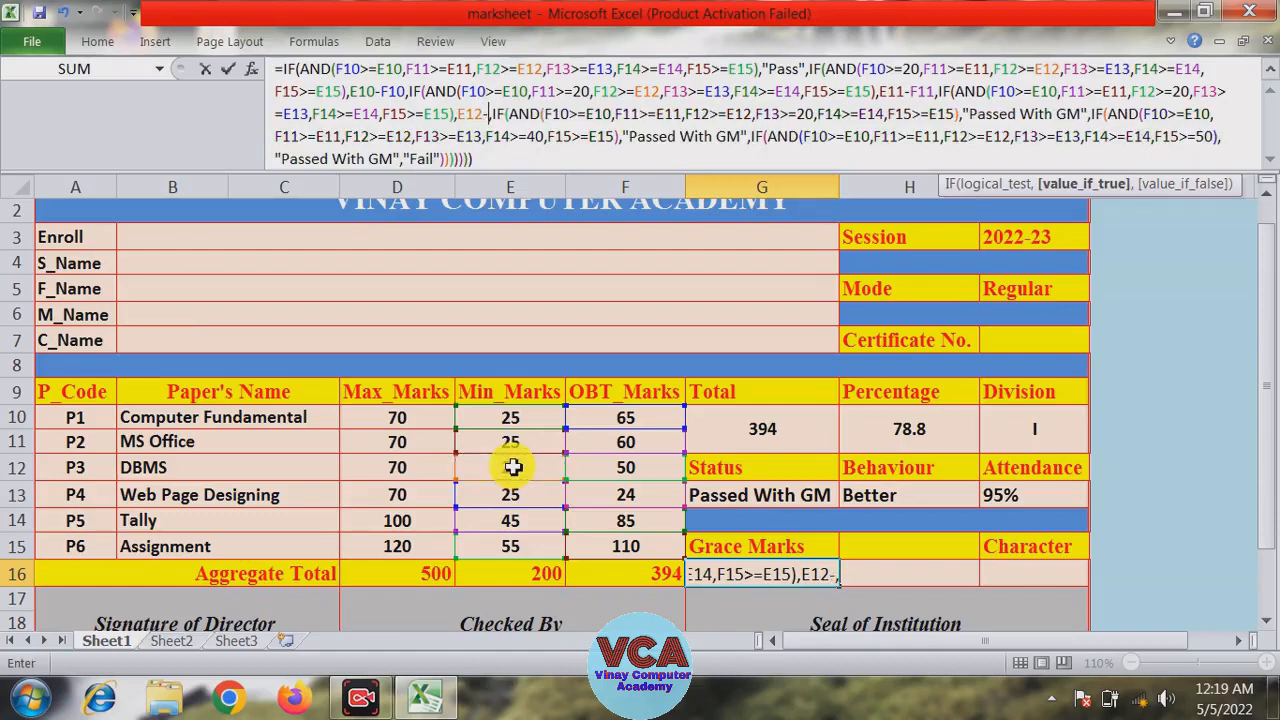
pyautogui.click(615, 465)
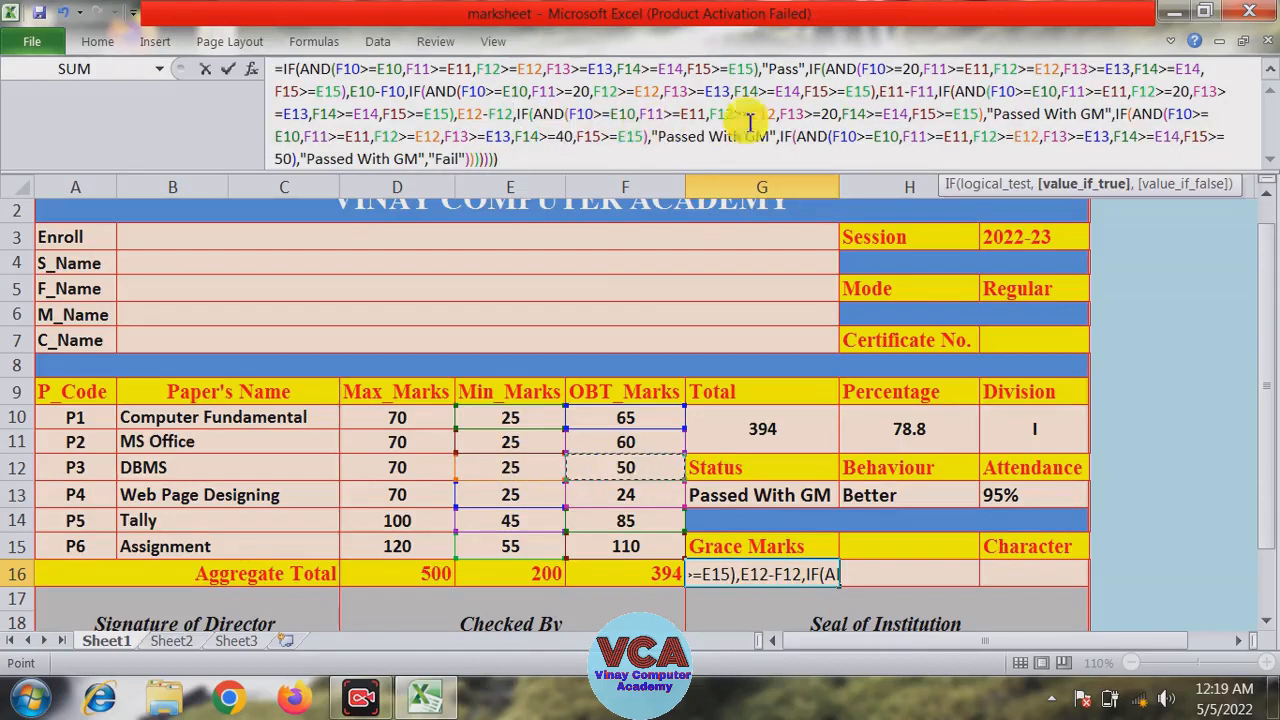
# Step: Replace the "Passed With GM" result of the Web Page Designing condition in the G16 formula with E13-F13
pyautogui.moveTo(1110, 114); pyautogui.dragTo(988, 114)
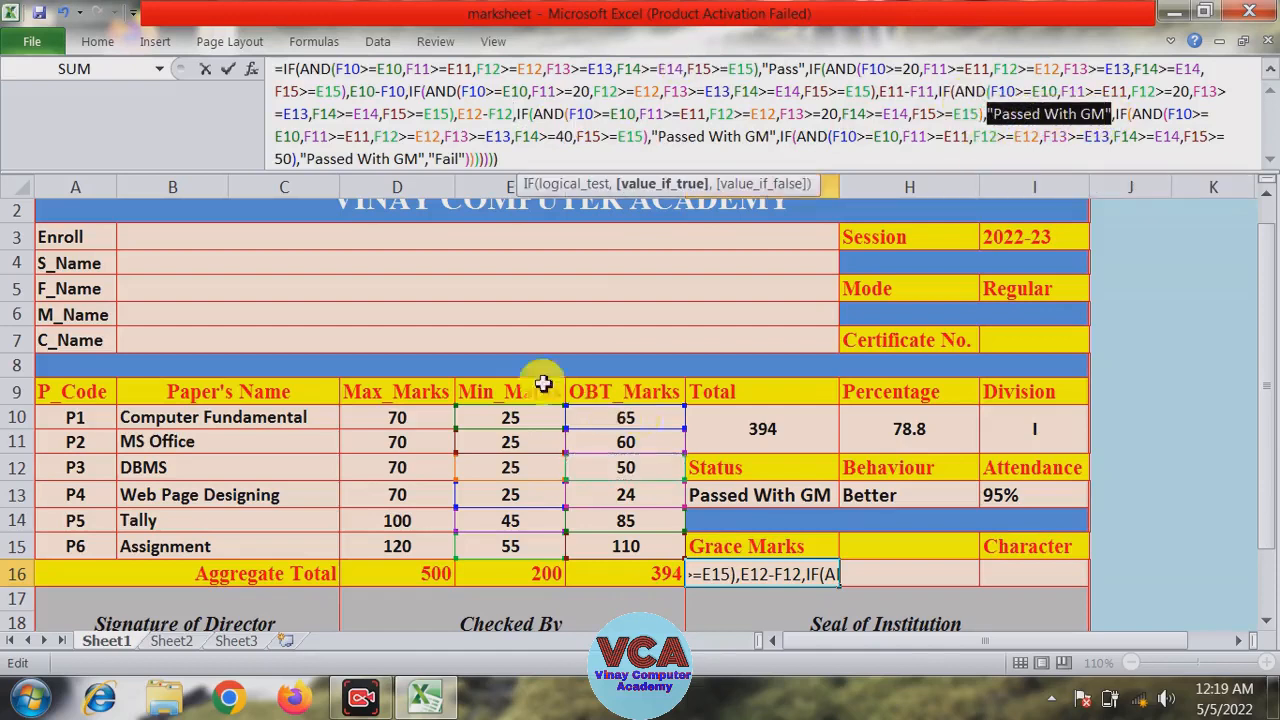
pyautogui.click(515, 498)
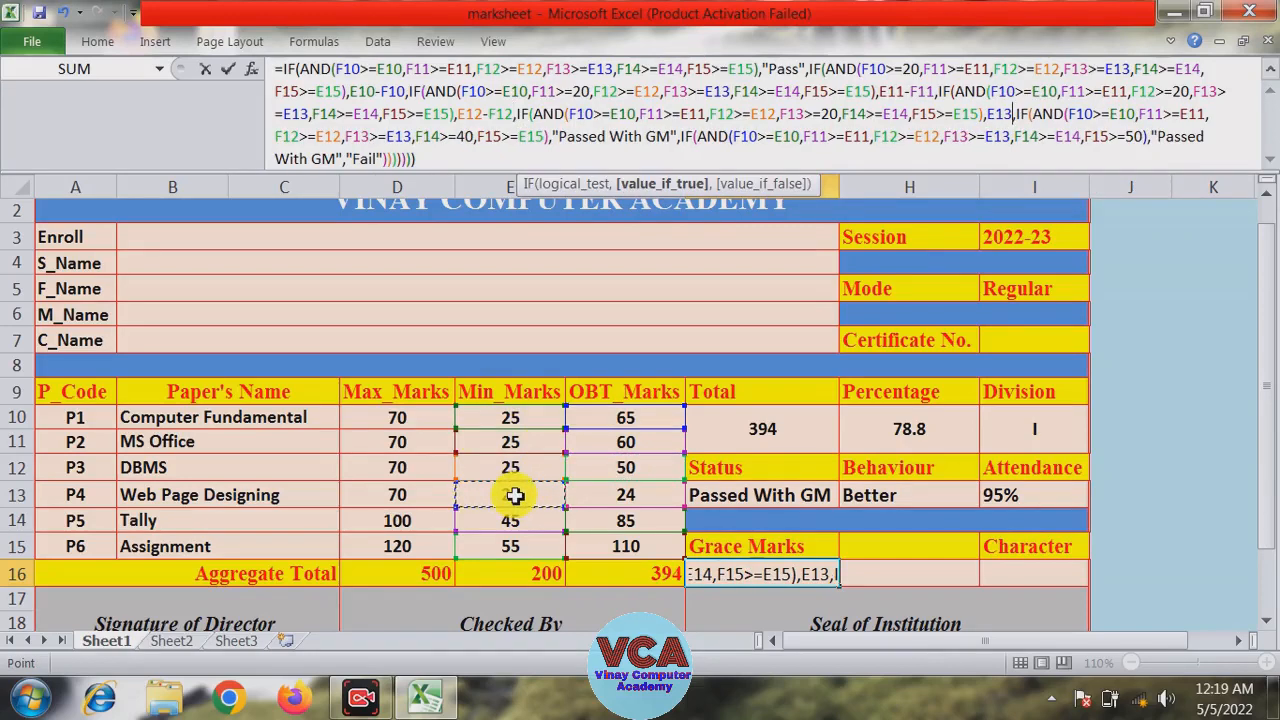
pyautogui.write('-')
pyautogui.click(606, 499)
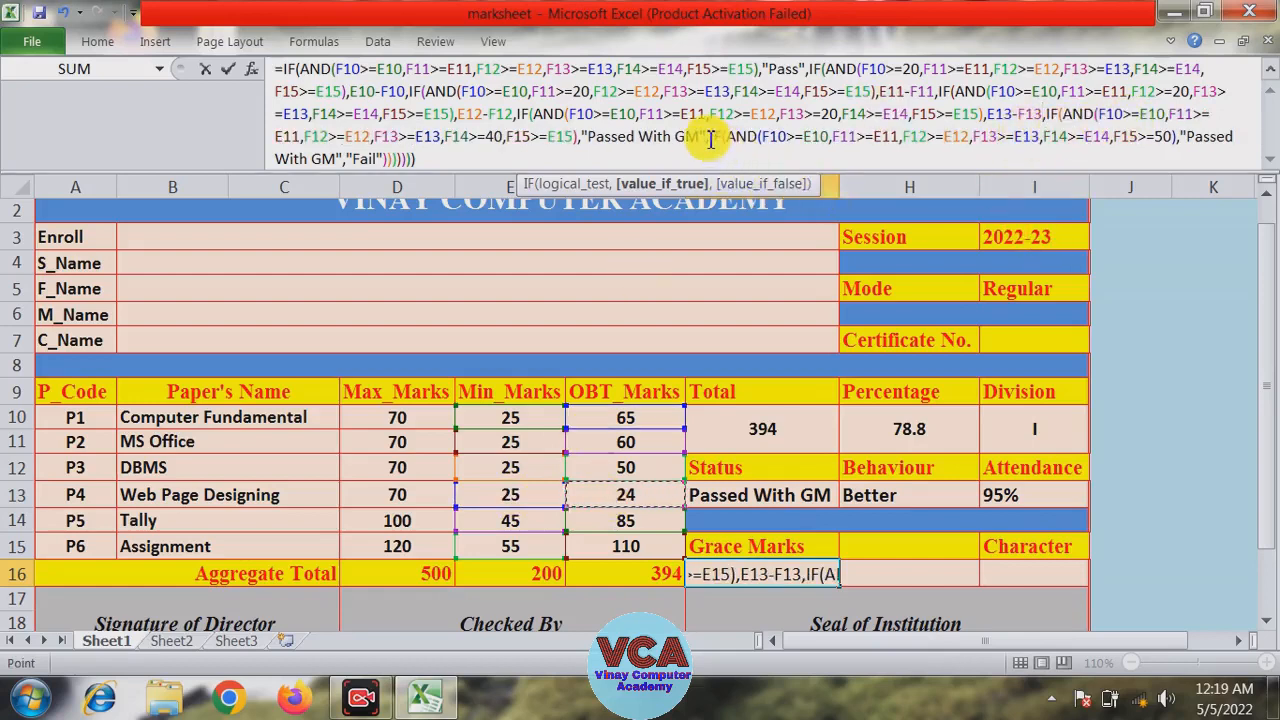
# Step: Replace the "Passed With GM" result of the Tally condition in the G16 formula with E14-F14 and check the new expression
pyautogui.moveTo(705, 137); pyautogui.dragTo(582, 137)
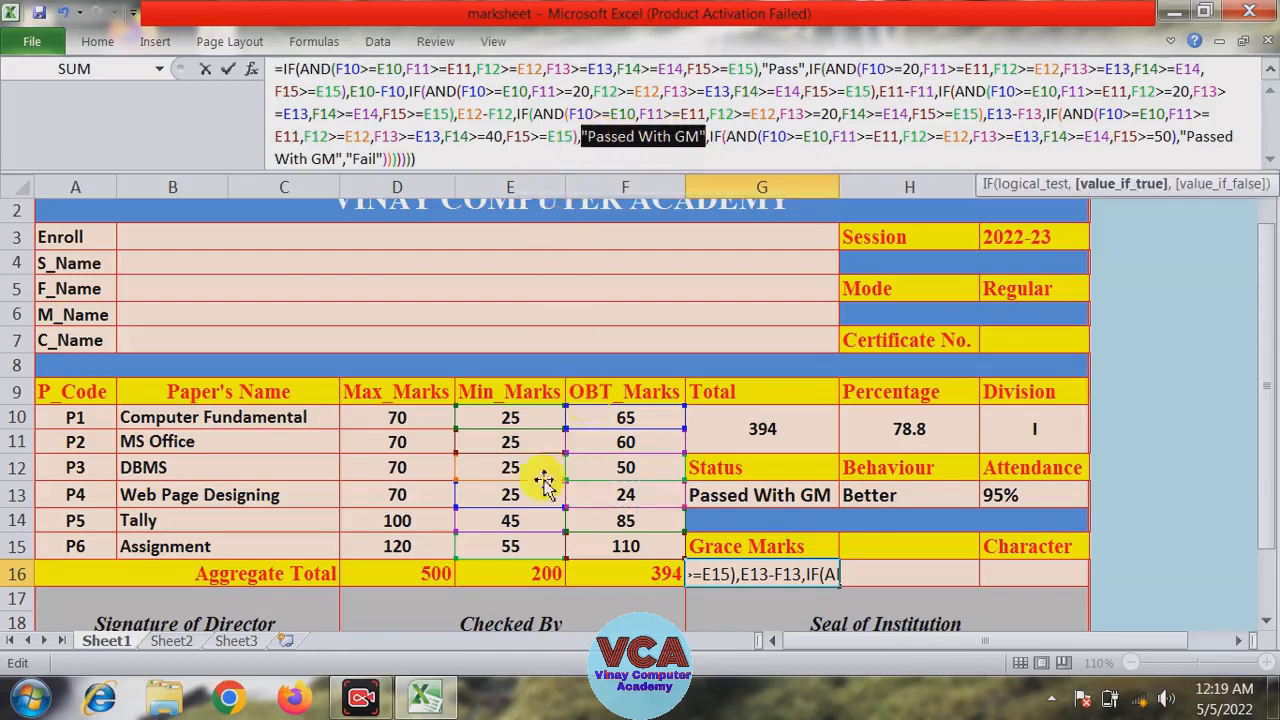
pyautogui.click(510, 521)
pyautogui.write('-')
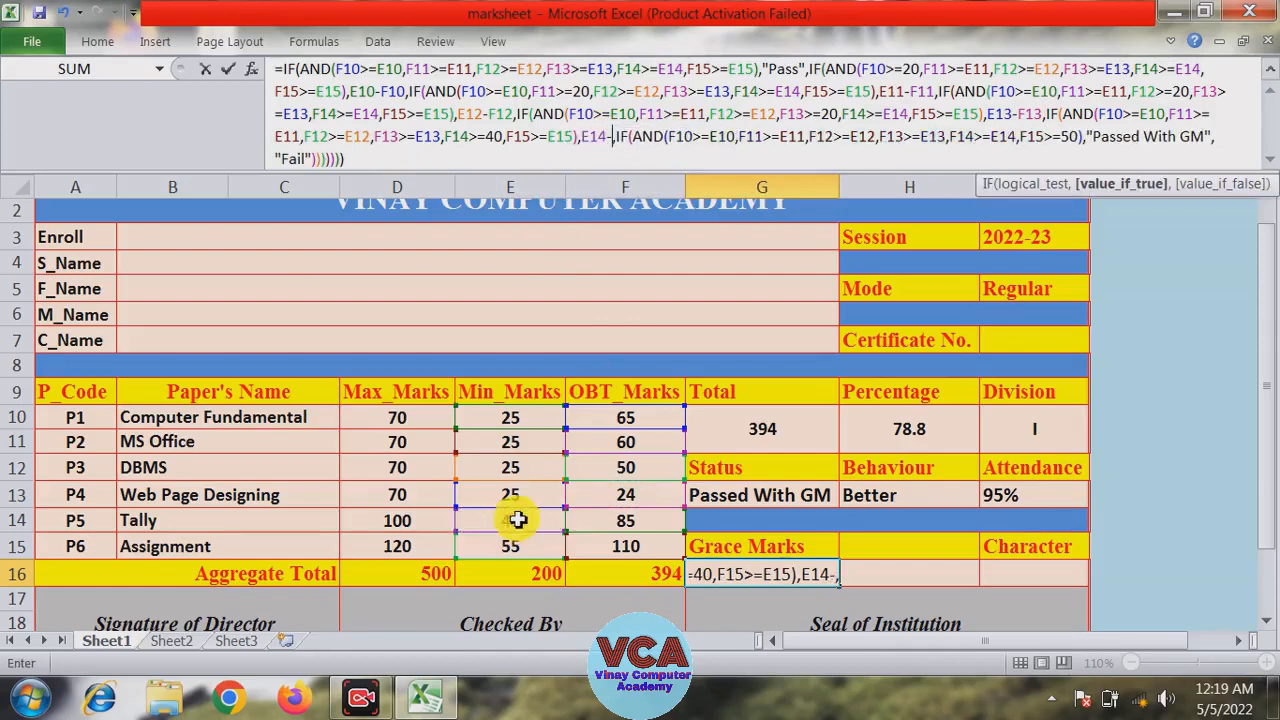
pyautogui.click(618, 524)
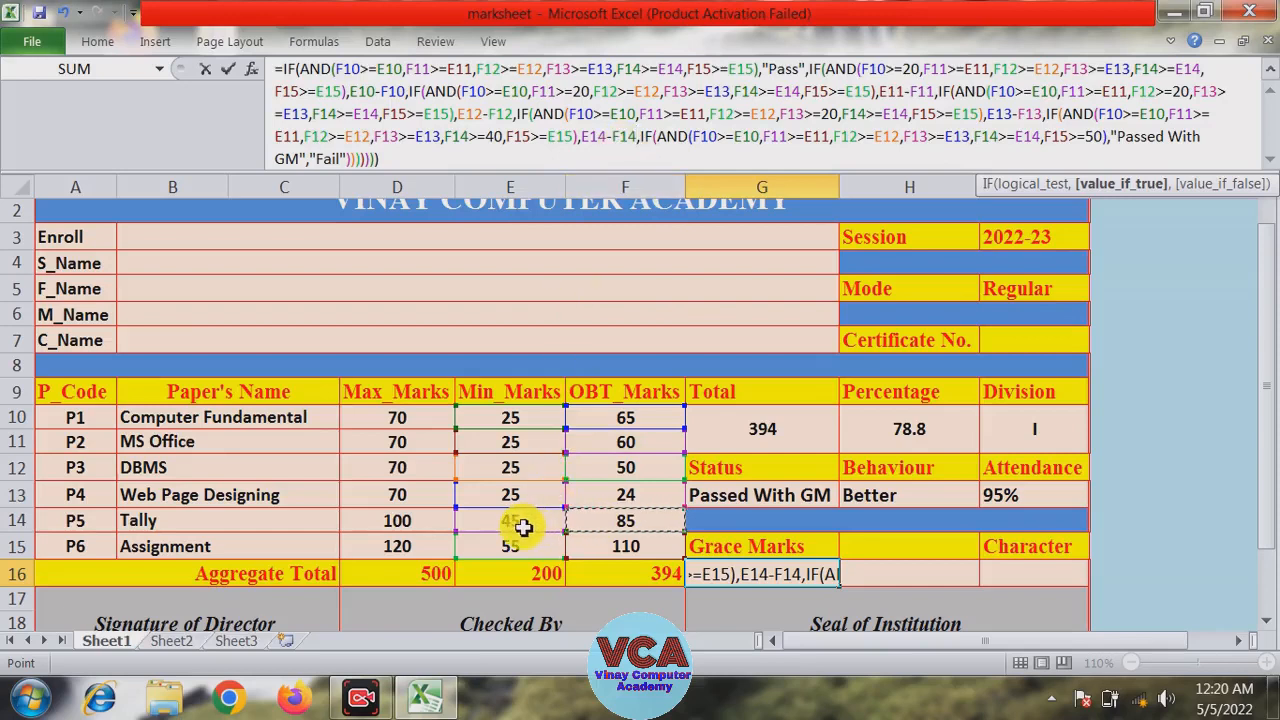
pyautogui.doubleClick(630, 136)
pyautogui.keyDown('shift'); pyautogui.click(589, 137); pyautogui.keyUp('shift')
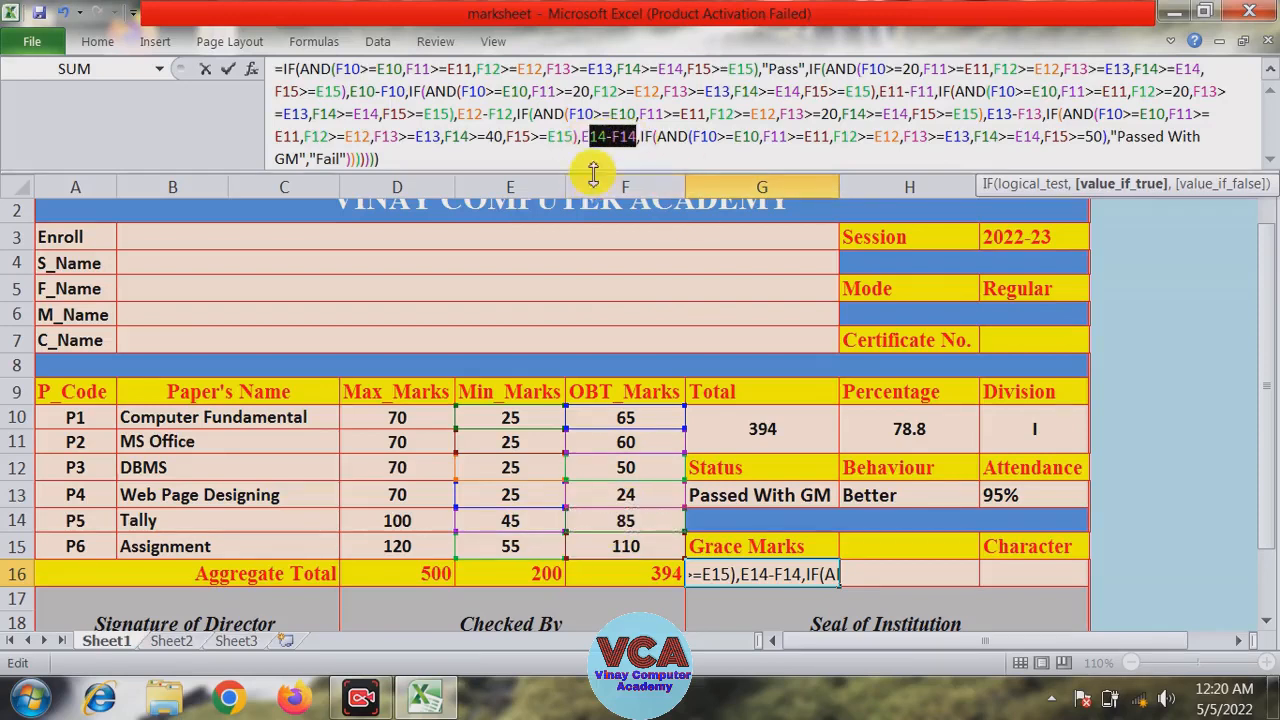
pyautogui.click(797, 70)
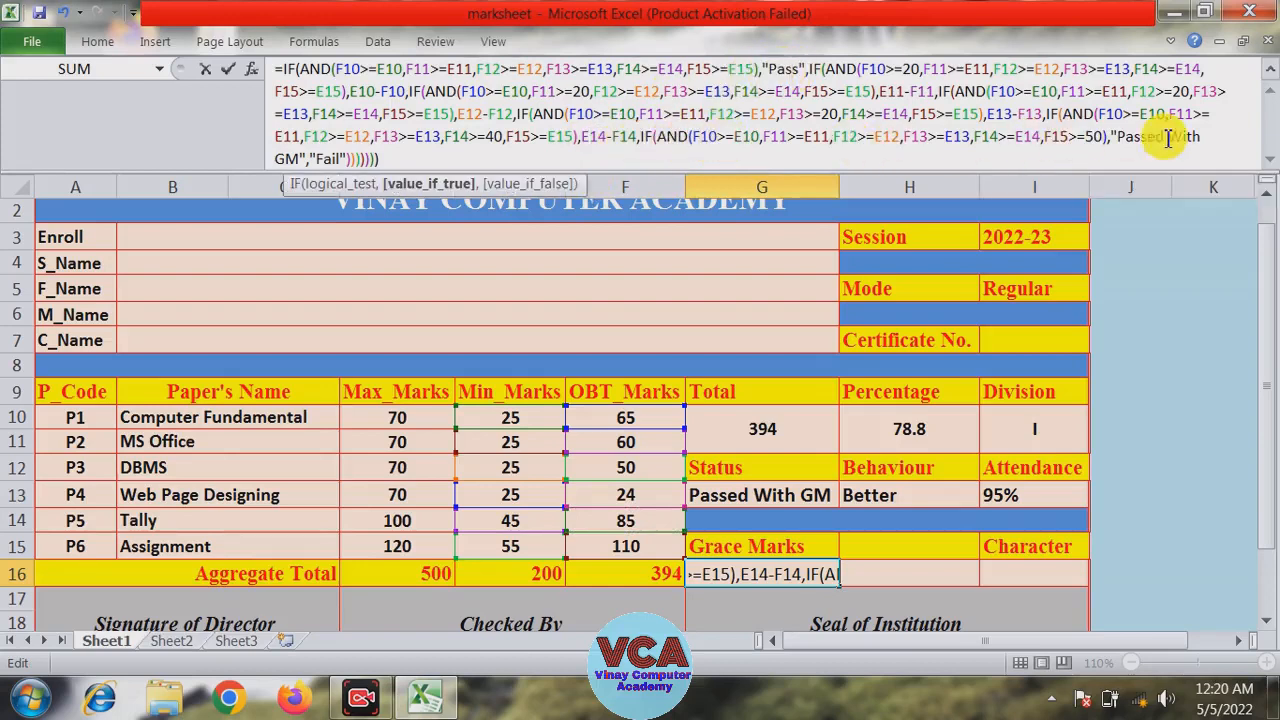
# Step: Replace the last "Passed With GM" result, for Assignment, with E15-F15, enter the Grace Marks formula and reselect G16 to check it
pyautogui.moveTo(303, 158); pyautogui.dragTo(1115, 141)
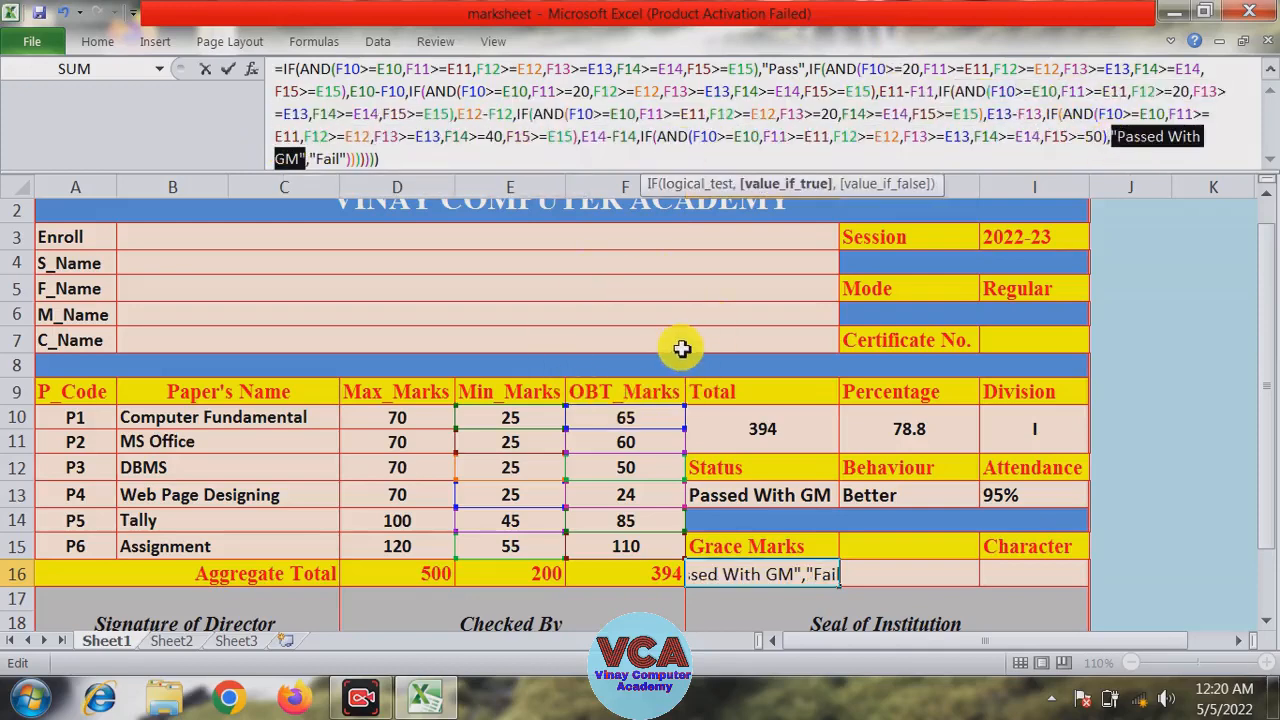
pyautogui.click(525, 549)
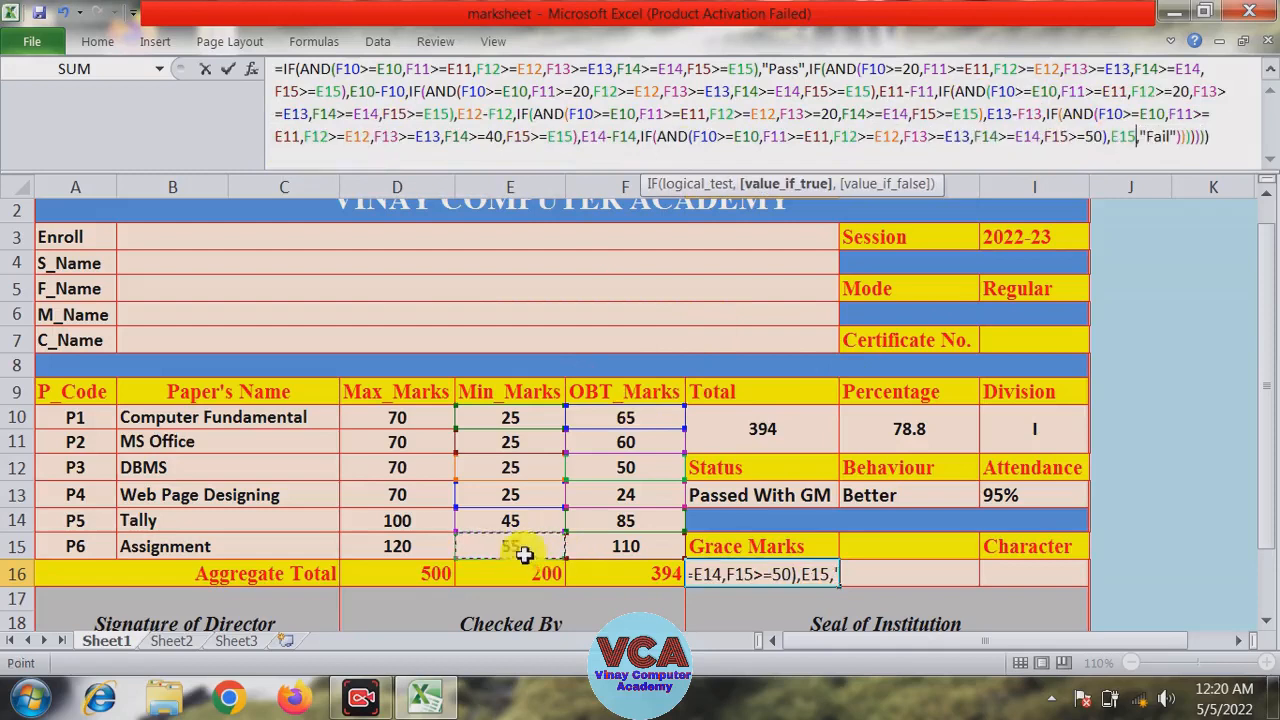
pyautogui.write('-')
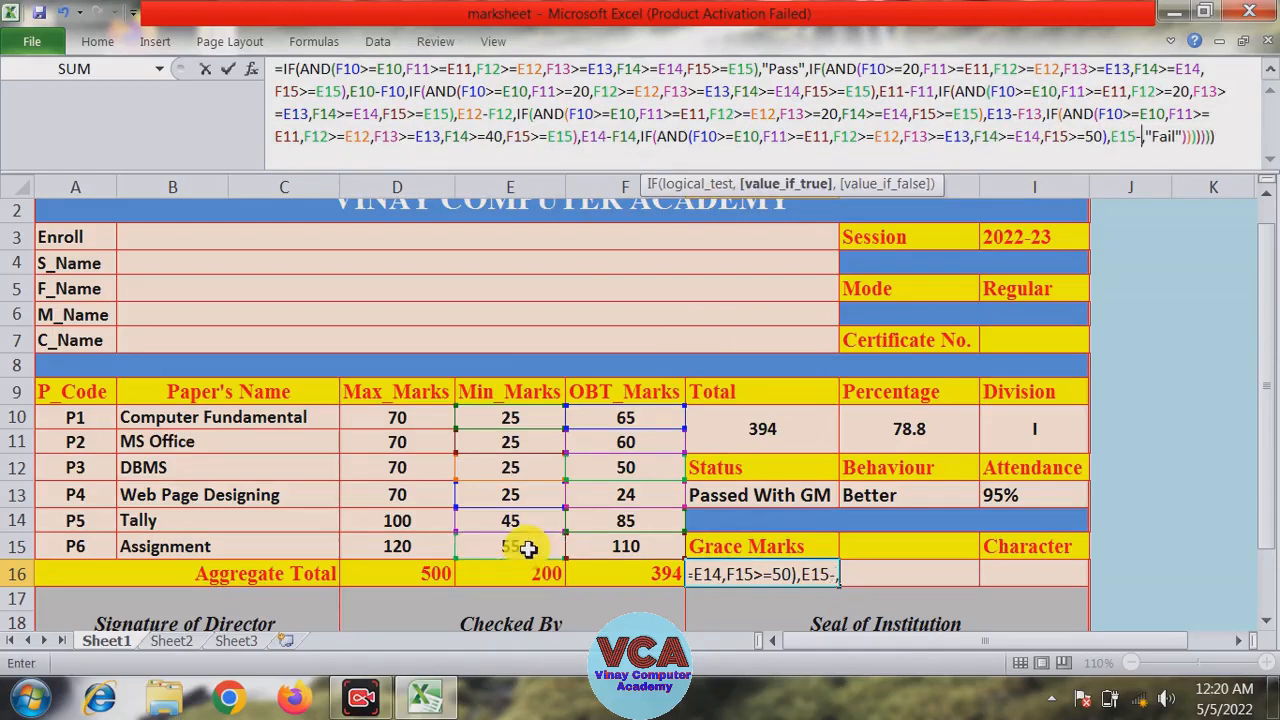
pyautogui.click(614, 545)
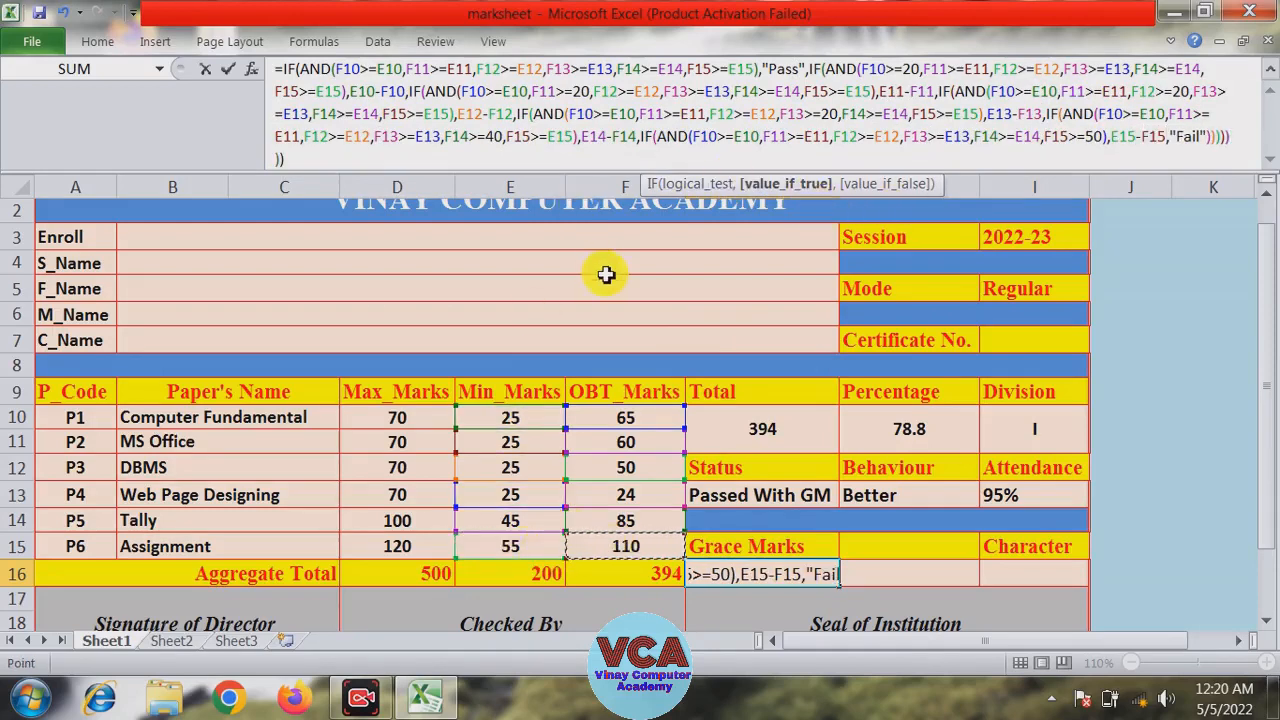
pyautogui.press('Return')
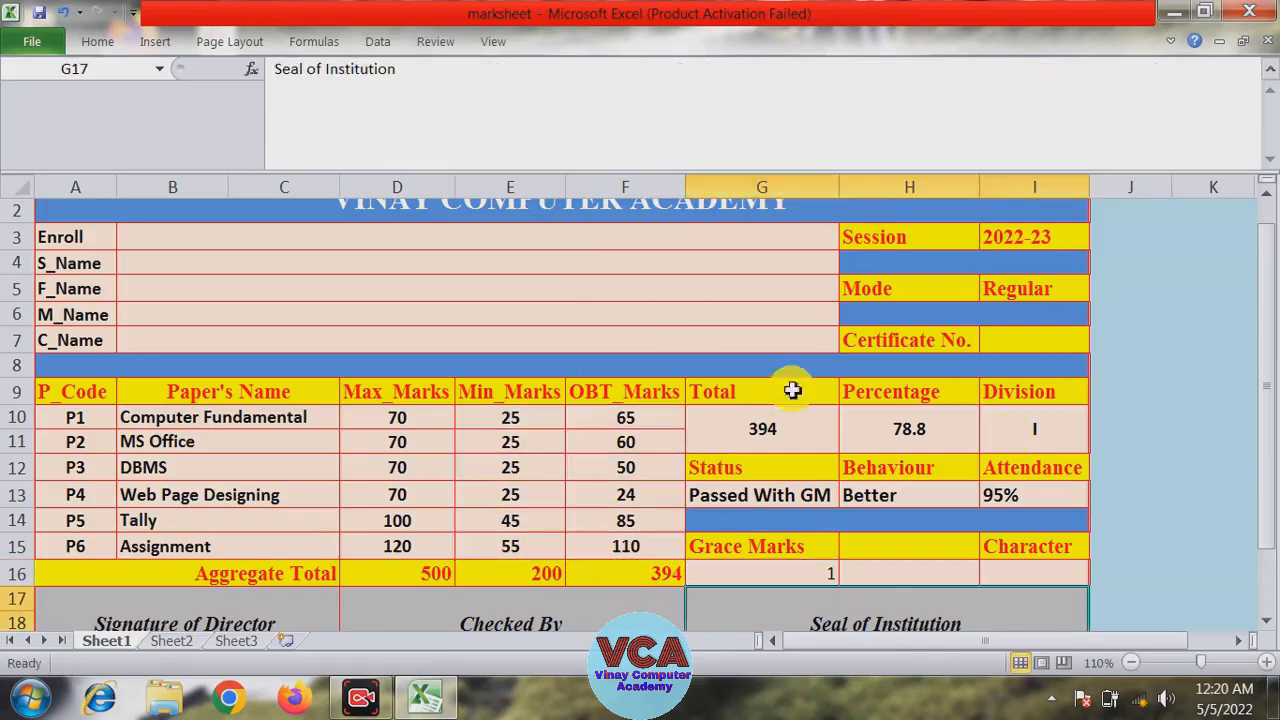
pyautogui.click(807, 574)
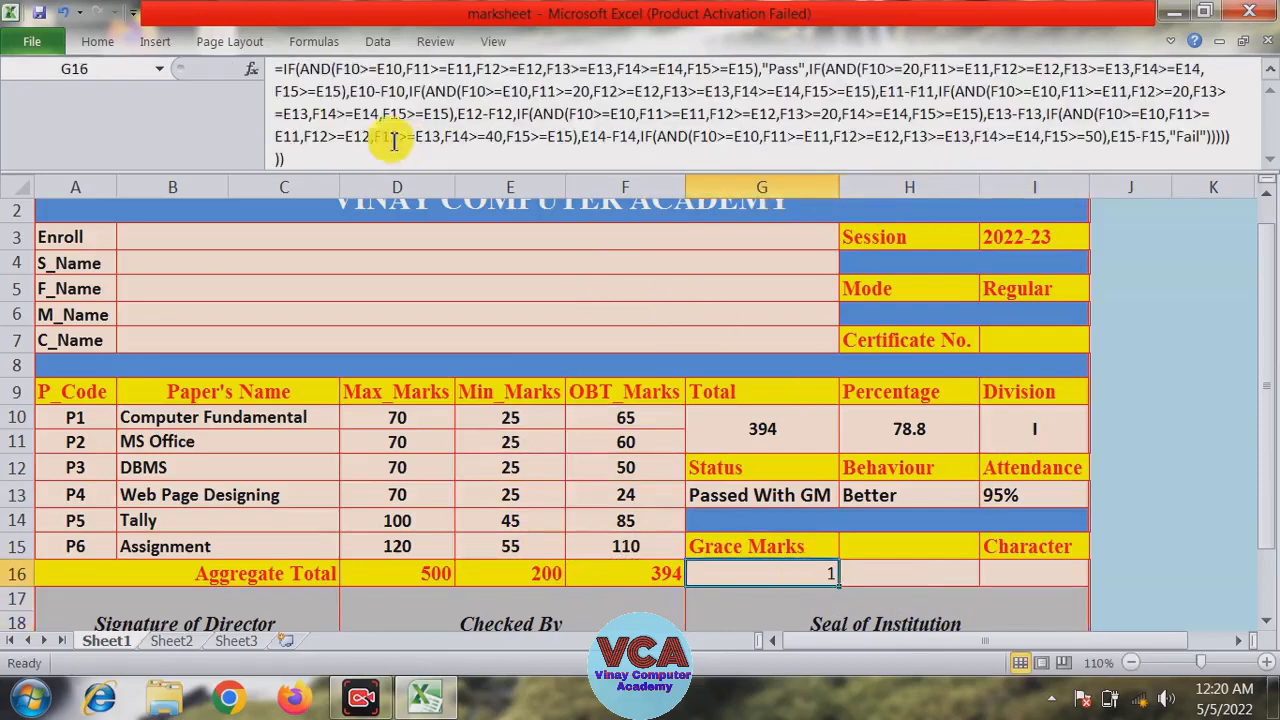
# Step: Centre the Grace Marks value in G16 and make it bold
pyautogui.click(97, 41)
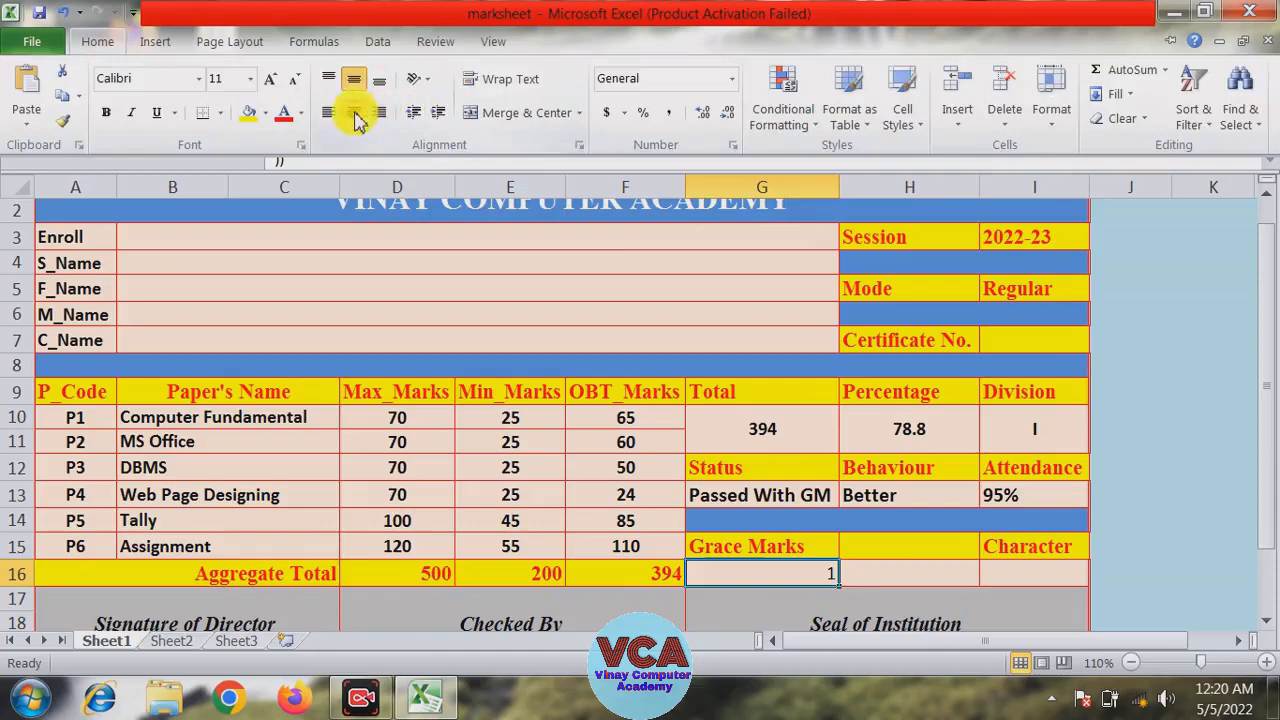
pyautogui.click(349, 114)
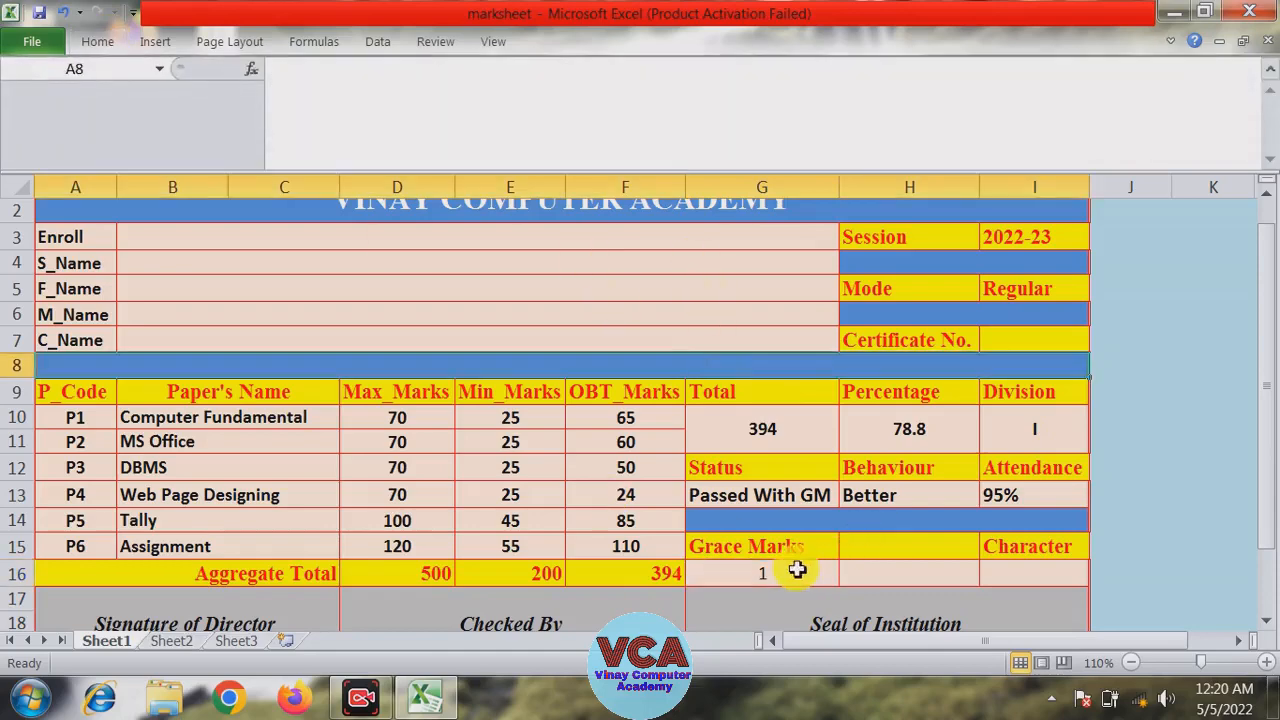
pyautogui.click(97, 41)
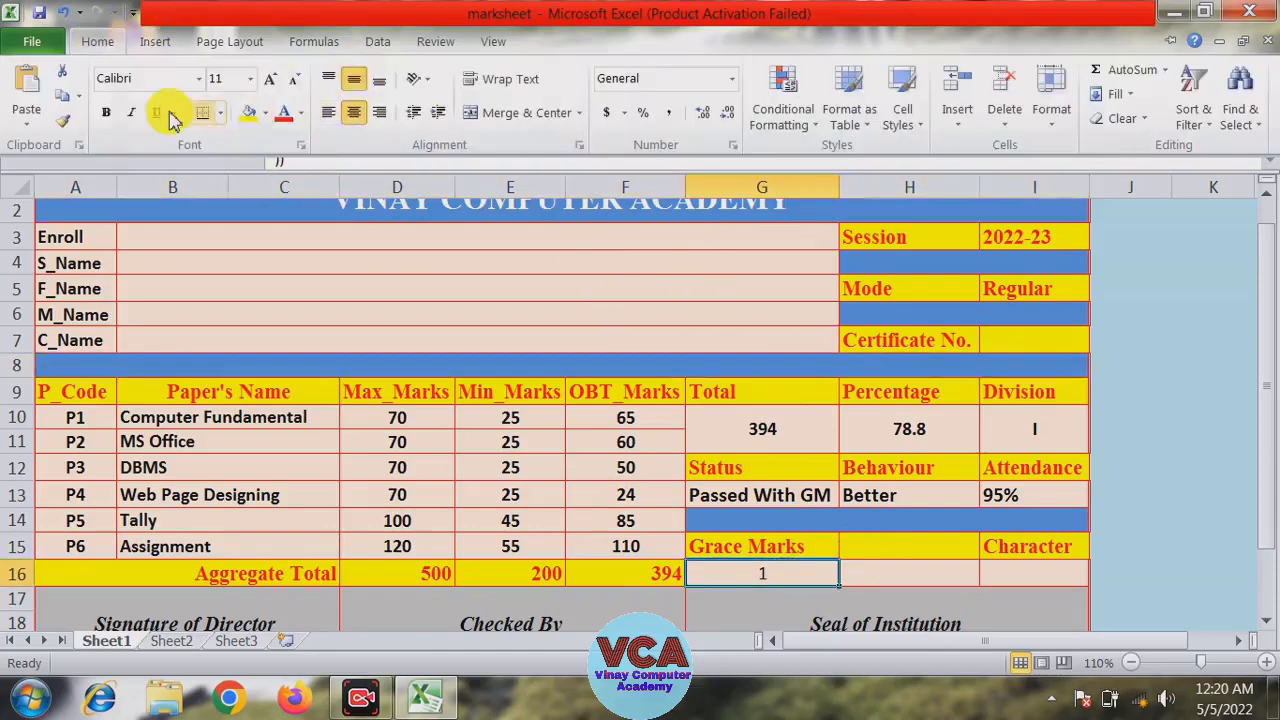
pyautogui.click(157, 127)
# Step: Set the obtained marks for Web Page Designing to 20 and check the Grace Marks formula in G16
pyautogui.click(692, 492)
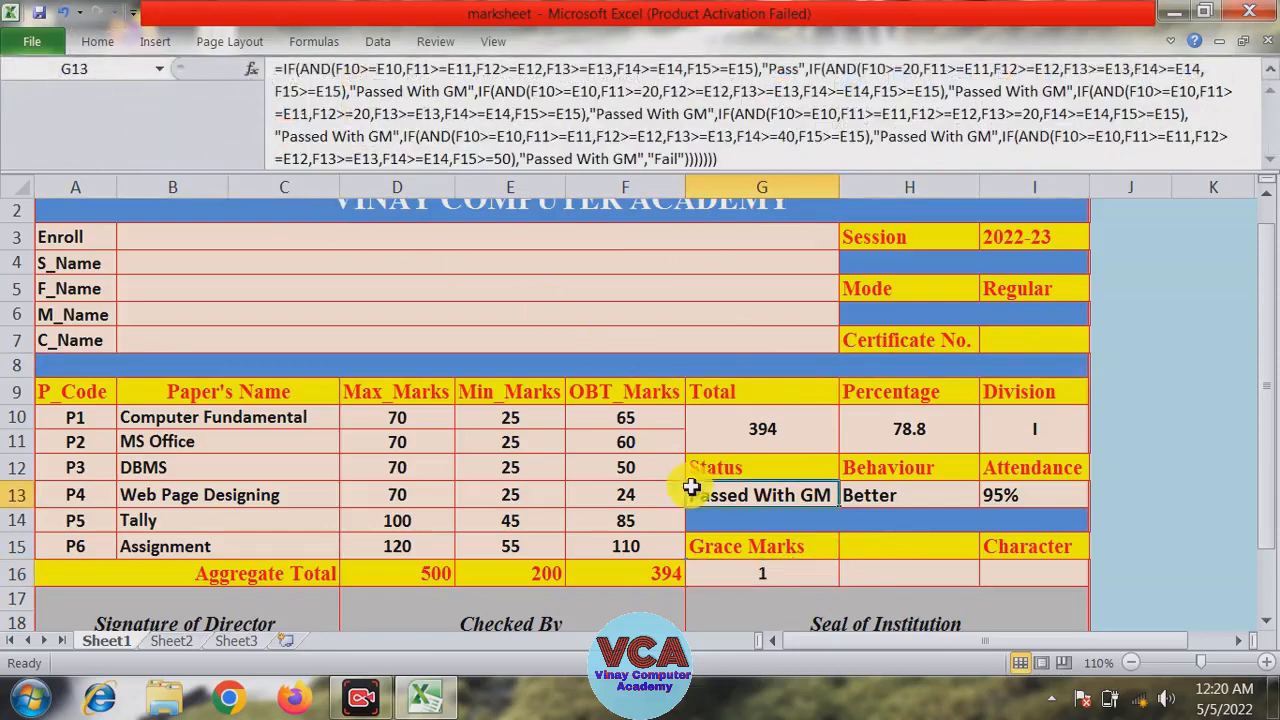
pyautogui.click(625, 498)
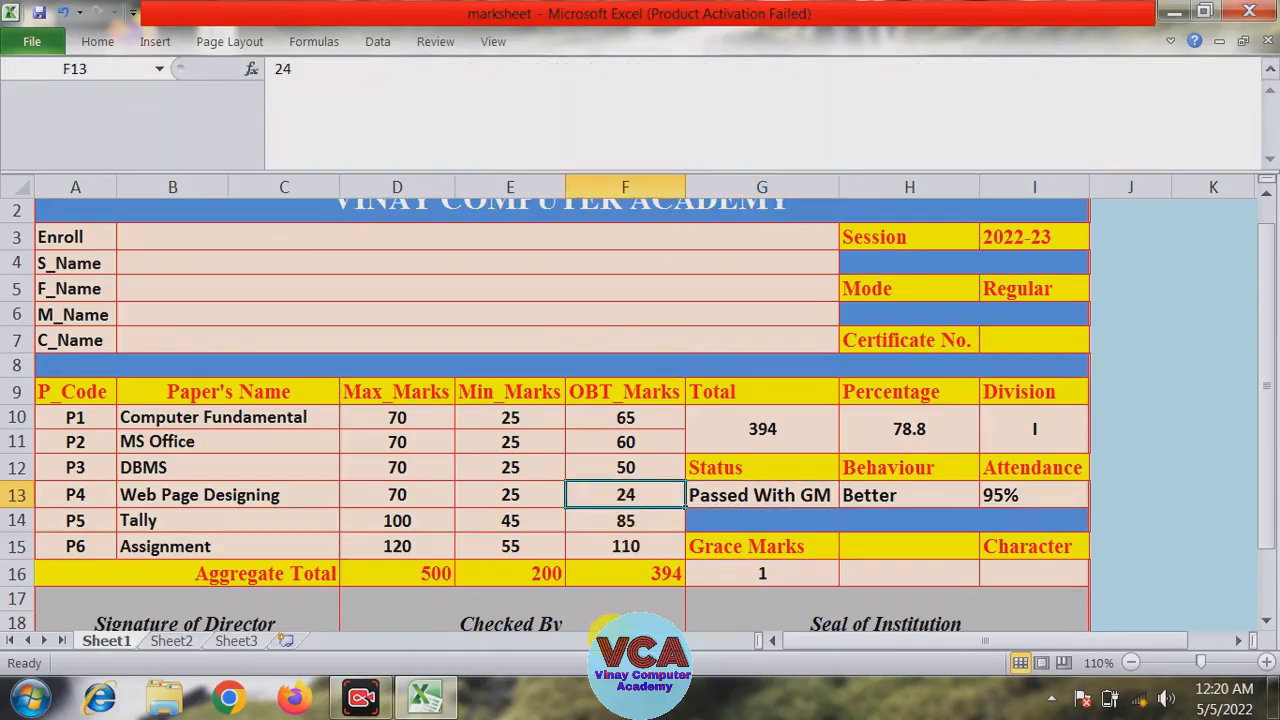
pyautogui.write('2')
pyautogui.press('Return')
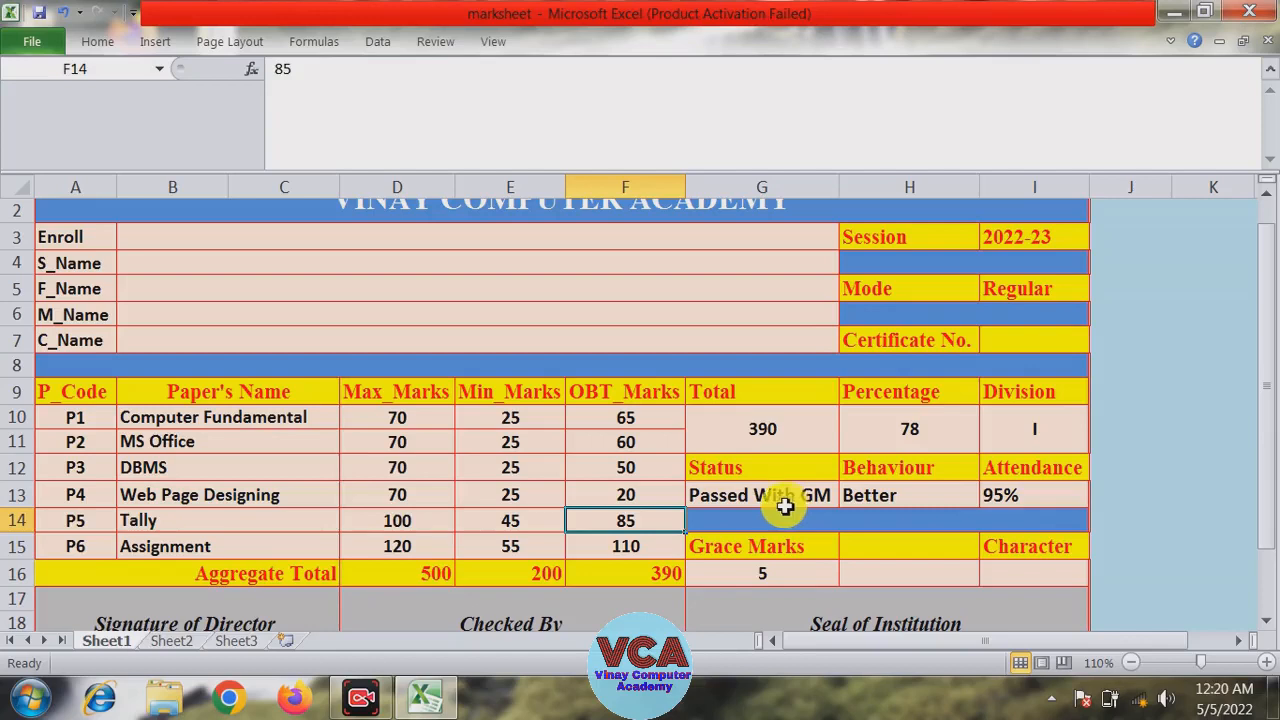
pyautogui.click(777, 573)
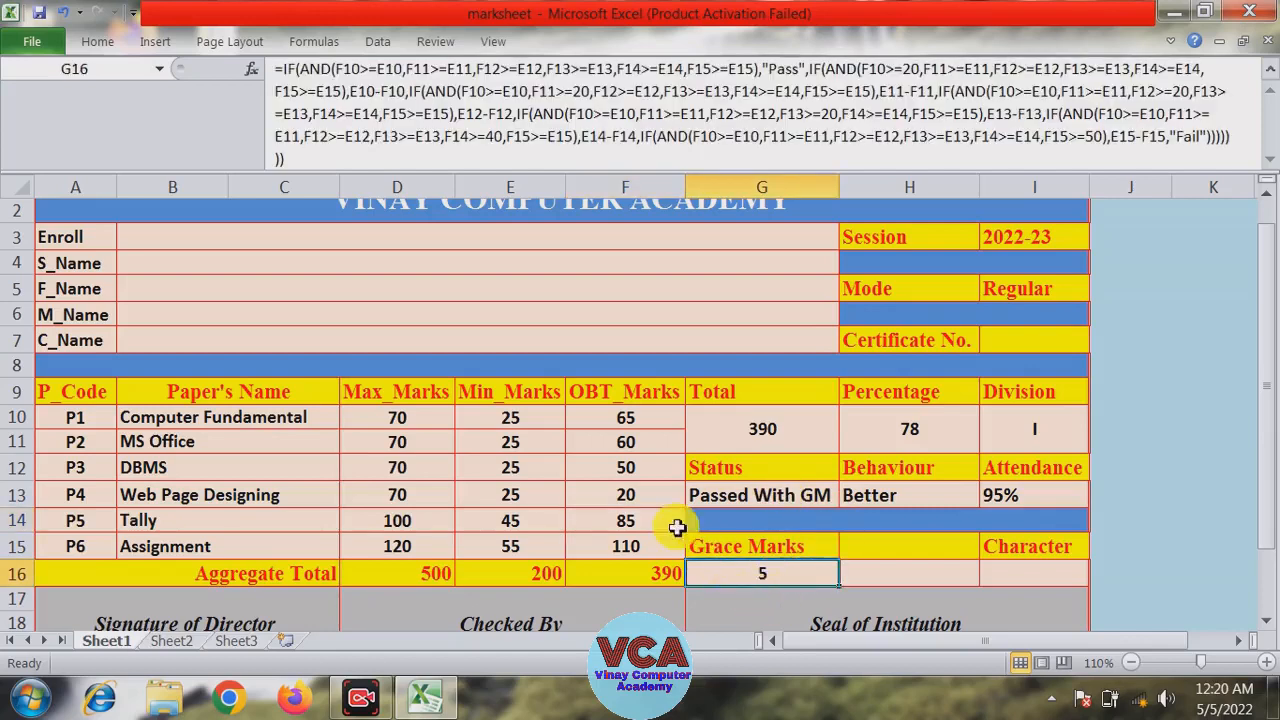
# Step: Test the Status and Grace Marks formulas with Web Page Designing marks of 19 and 25
pyautogui.click(646, 493)
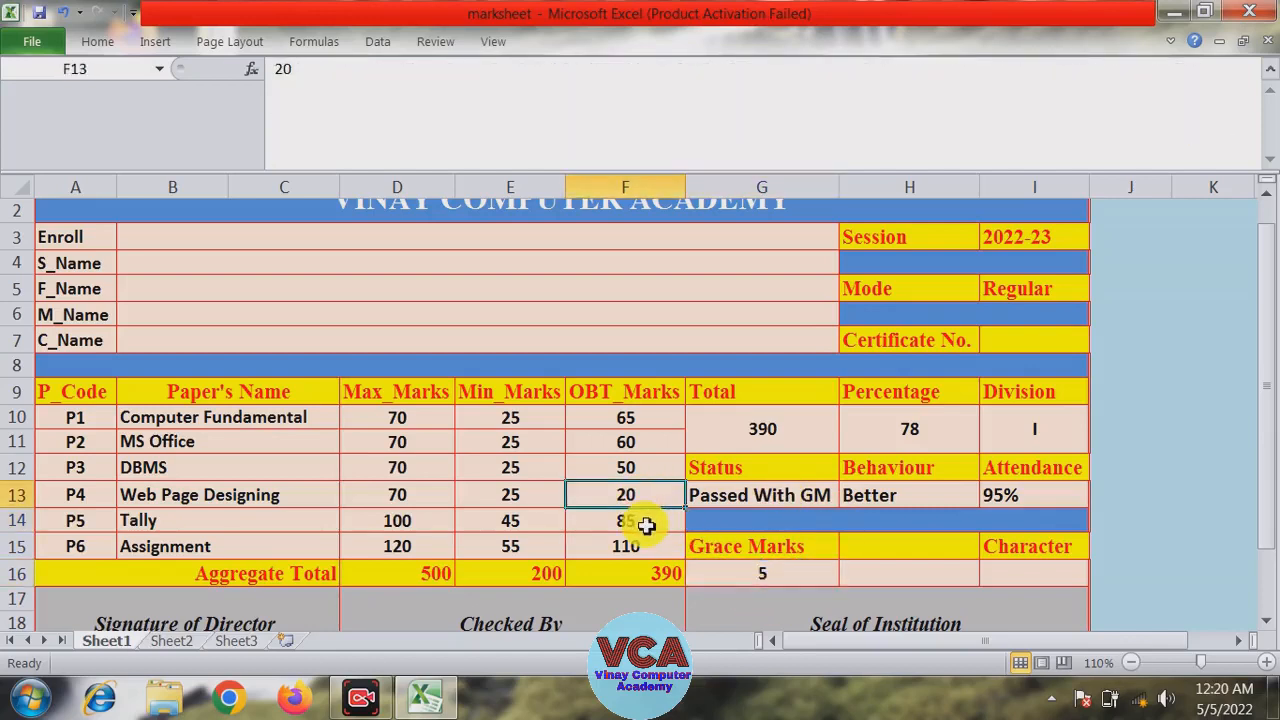
pyautogui.write('19')
pyautogui.press('Return')
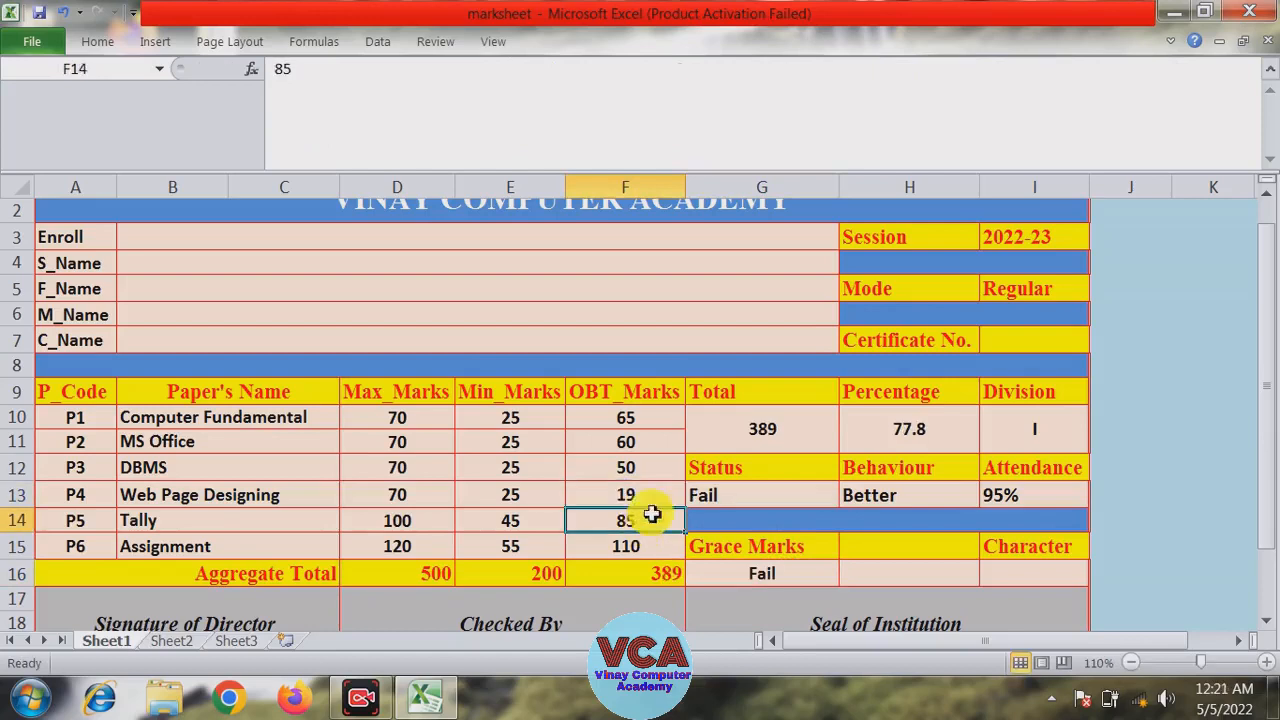
pyautogui.click(640, 490)
pyautogui.write('2')
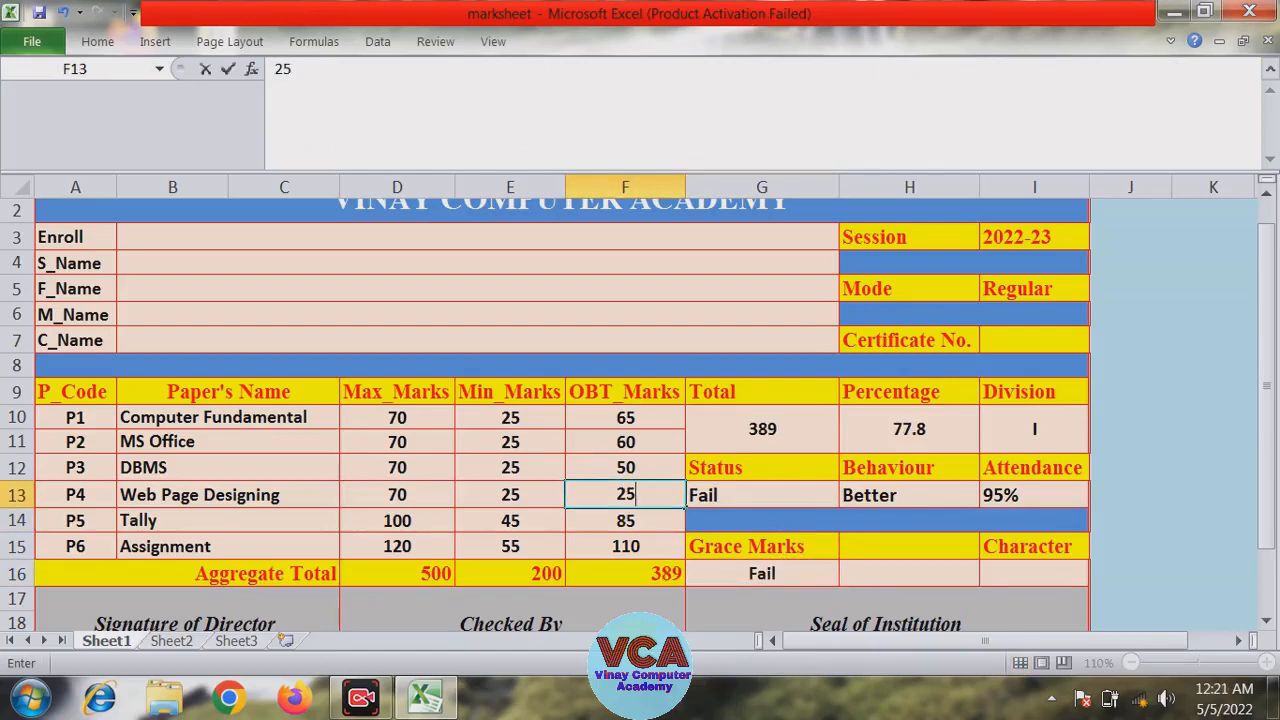
pyautogui.write('5')
pyautogui.press('Return')
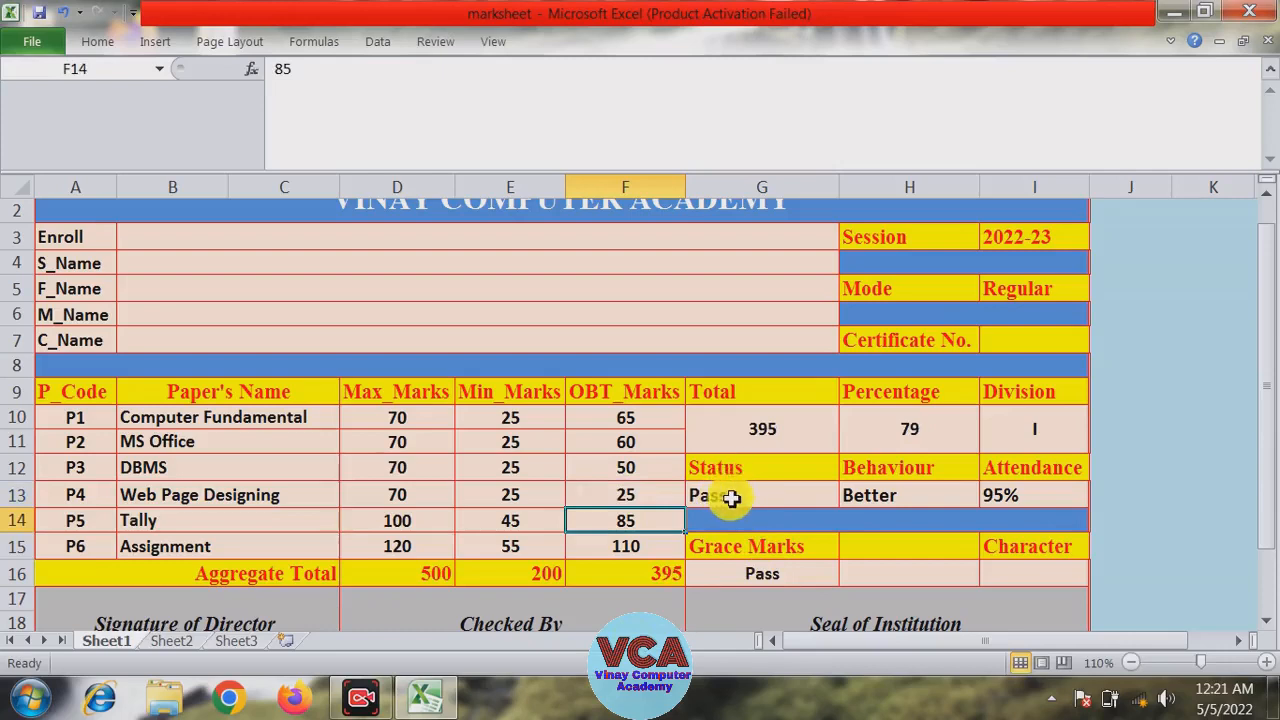
# Step: Replace the "Pass" and "Fail" results in the G16 formula with "--", enter it and reselect G16 to check it
pyautogui.click(787, 579)
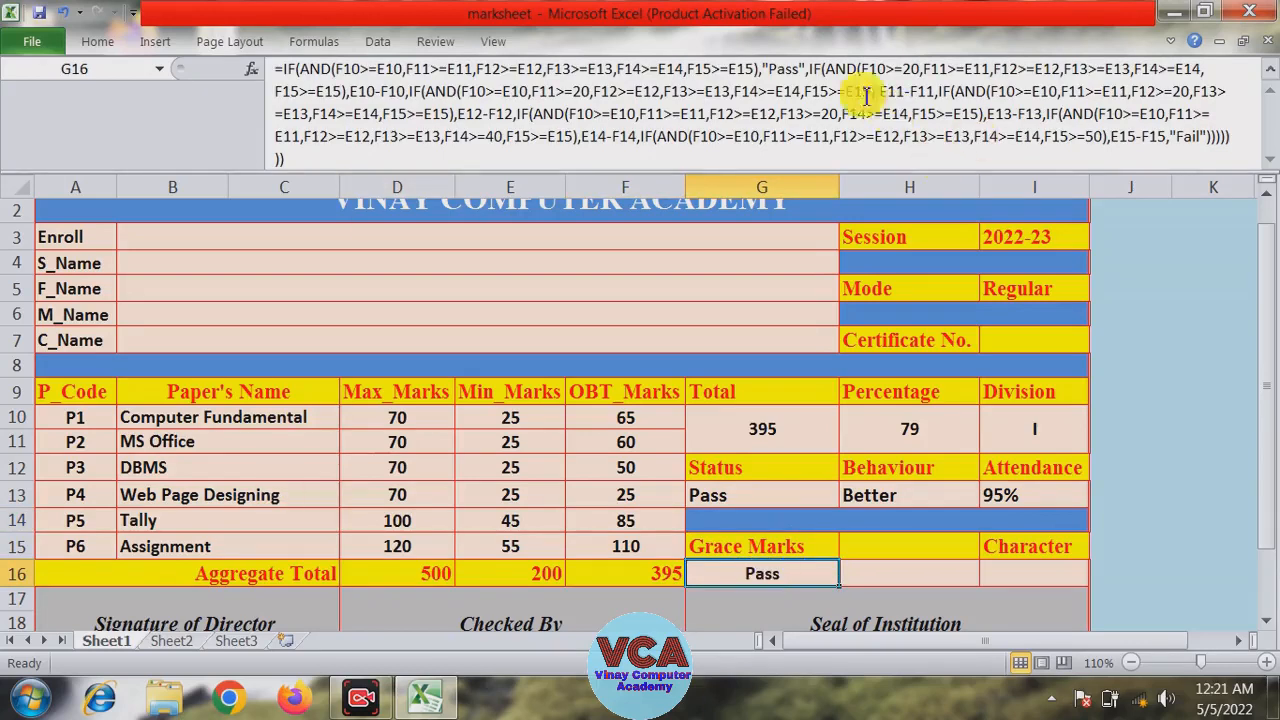
pyautogui.click(804, 72)
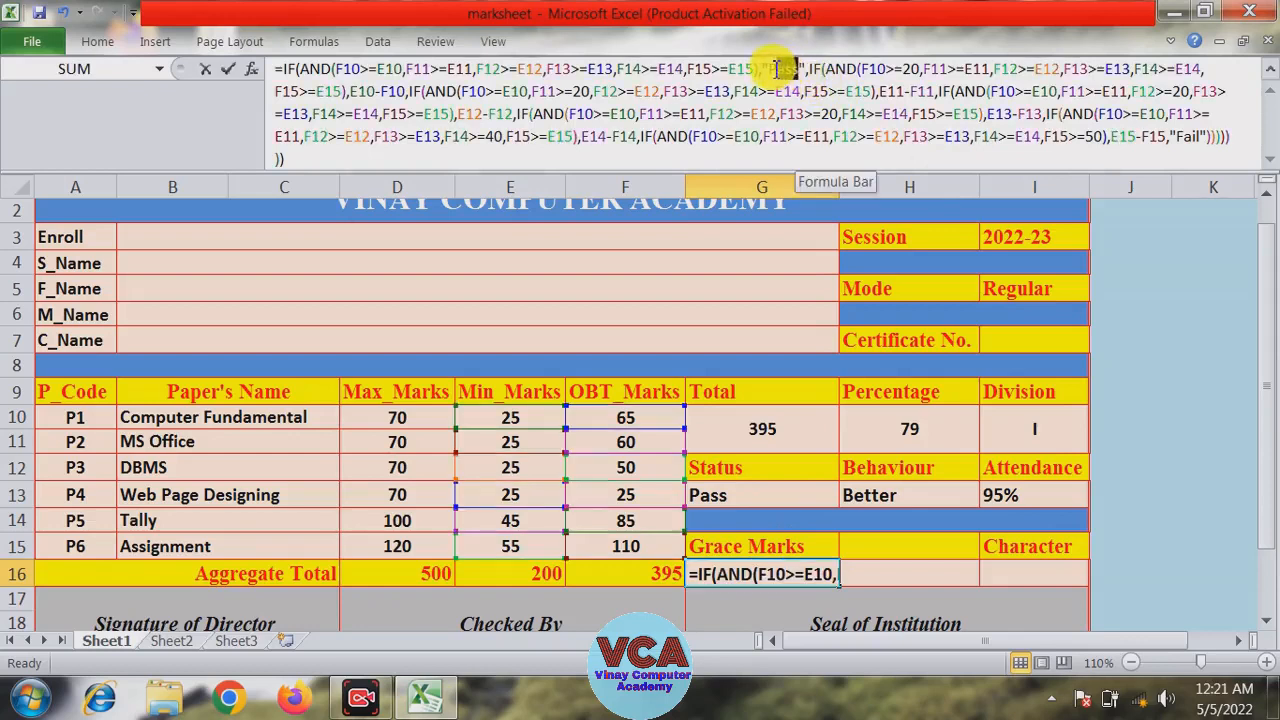
pyautogui.doubleClick(780, 68)
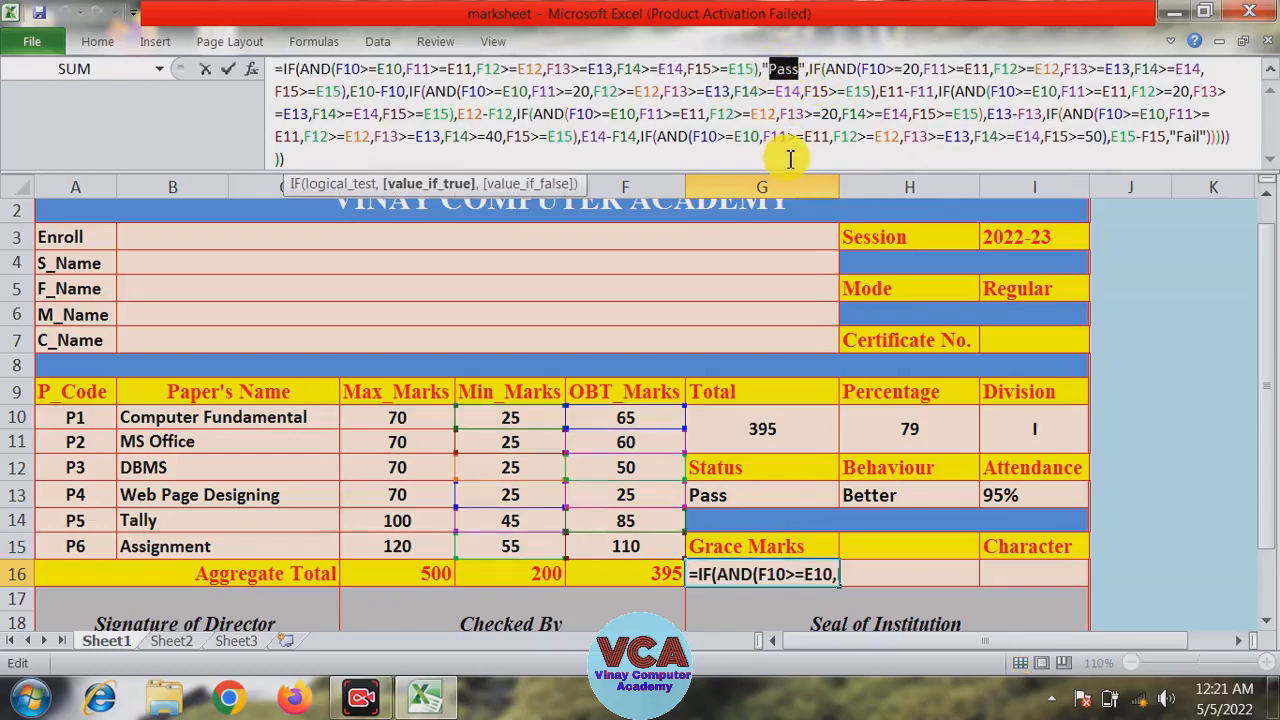
pyautogui.write('--')
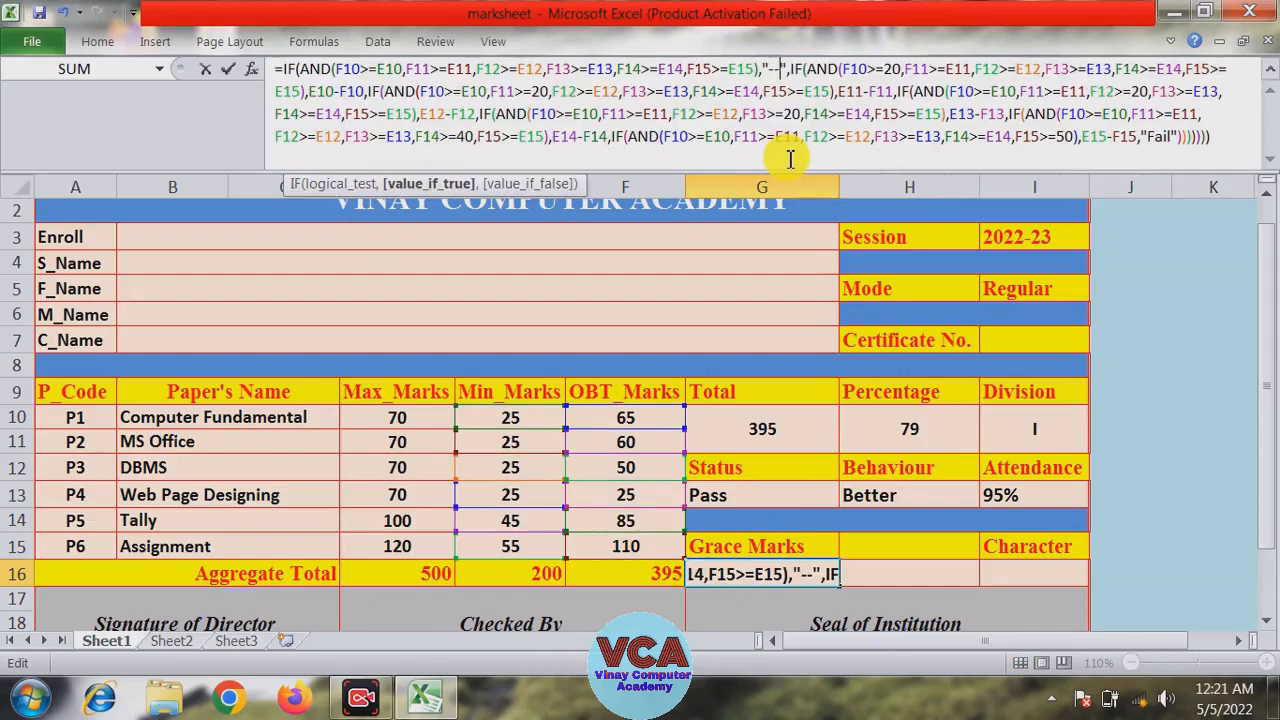
pyautogui.doubleClick(1172, 138)
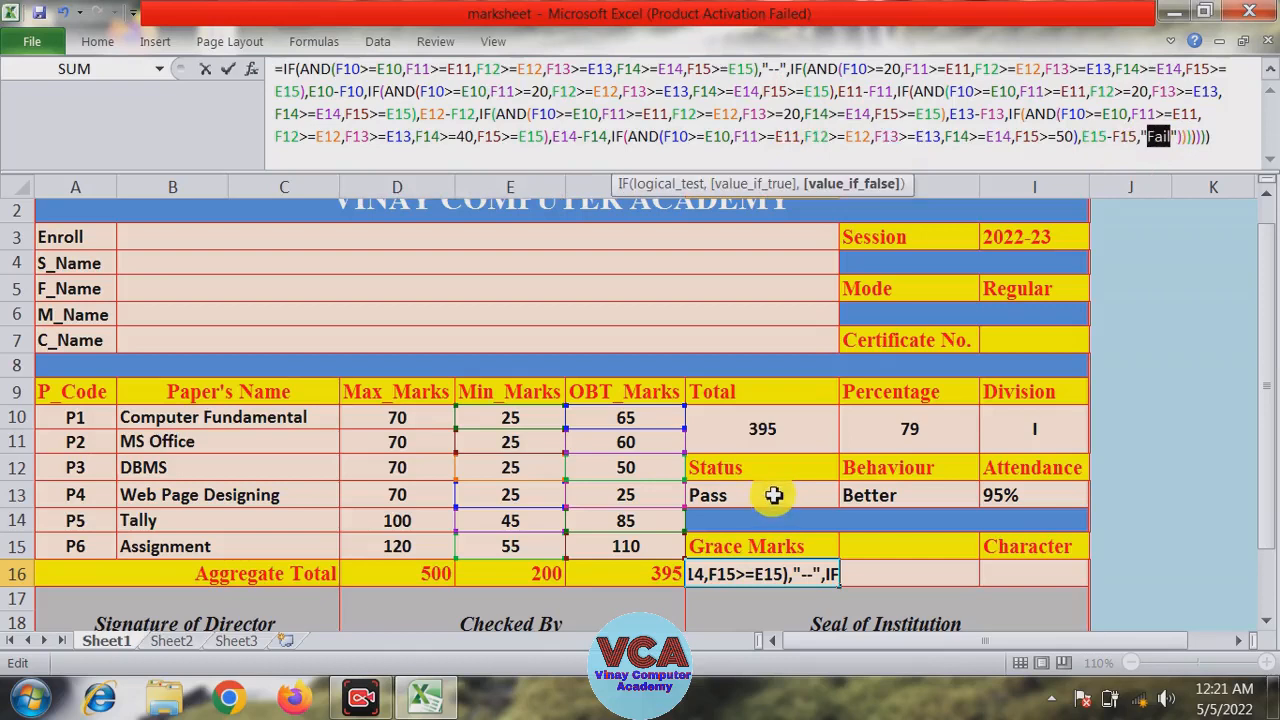
pyautogui.write('--')
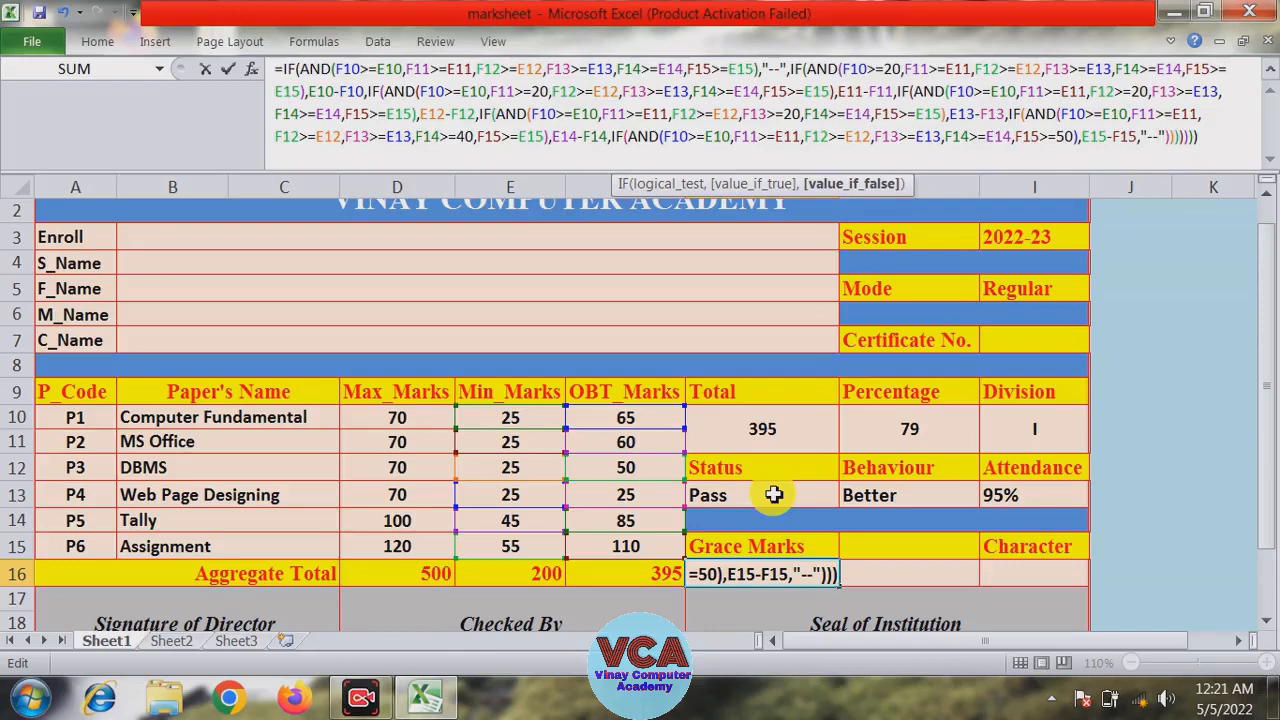
pyautogui.press('Return')
pyautogui.click(775, 572)
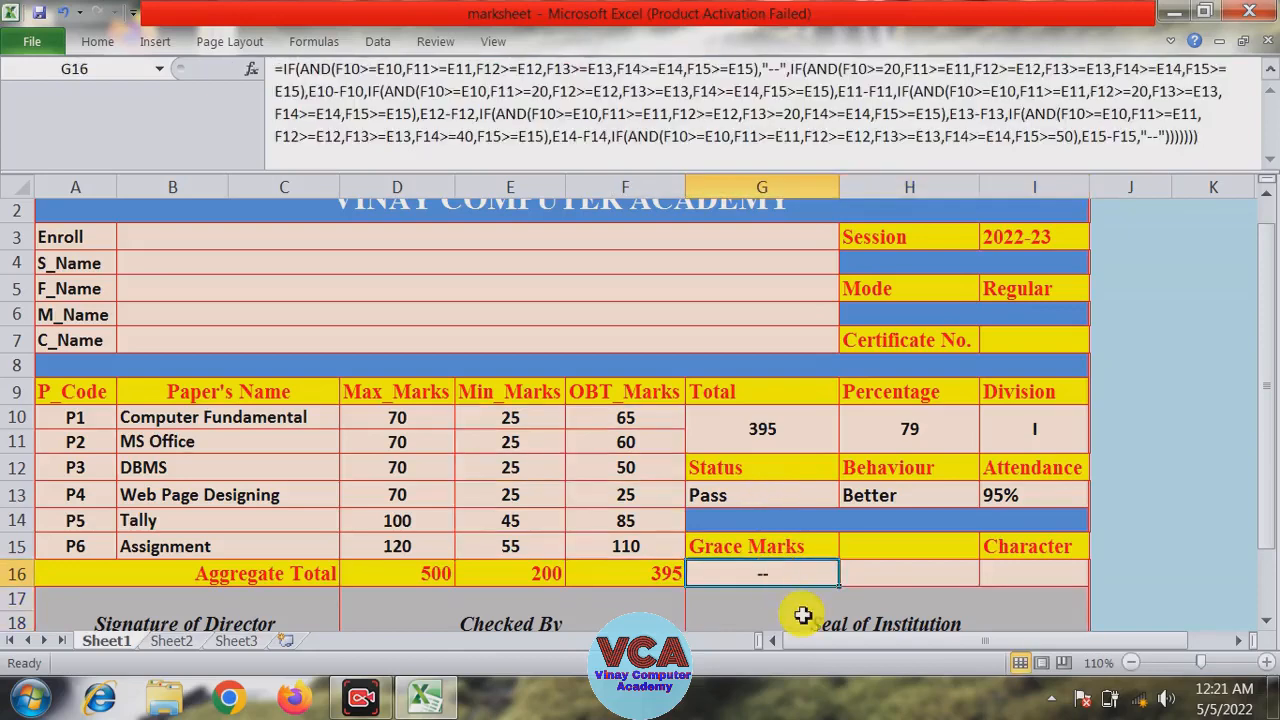
# Step: Test the revised G16 formula with Web Page Designing marks of 24 and 19, reviewing the obtained marks and the formula
pyautogui.click(646, 491)
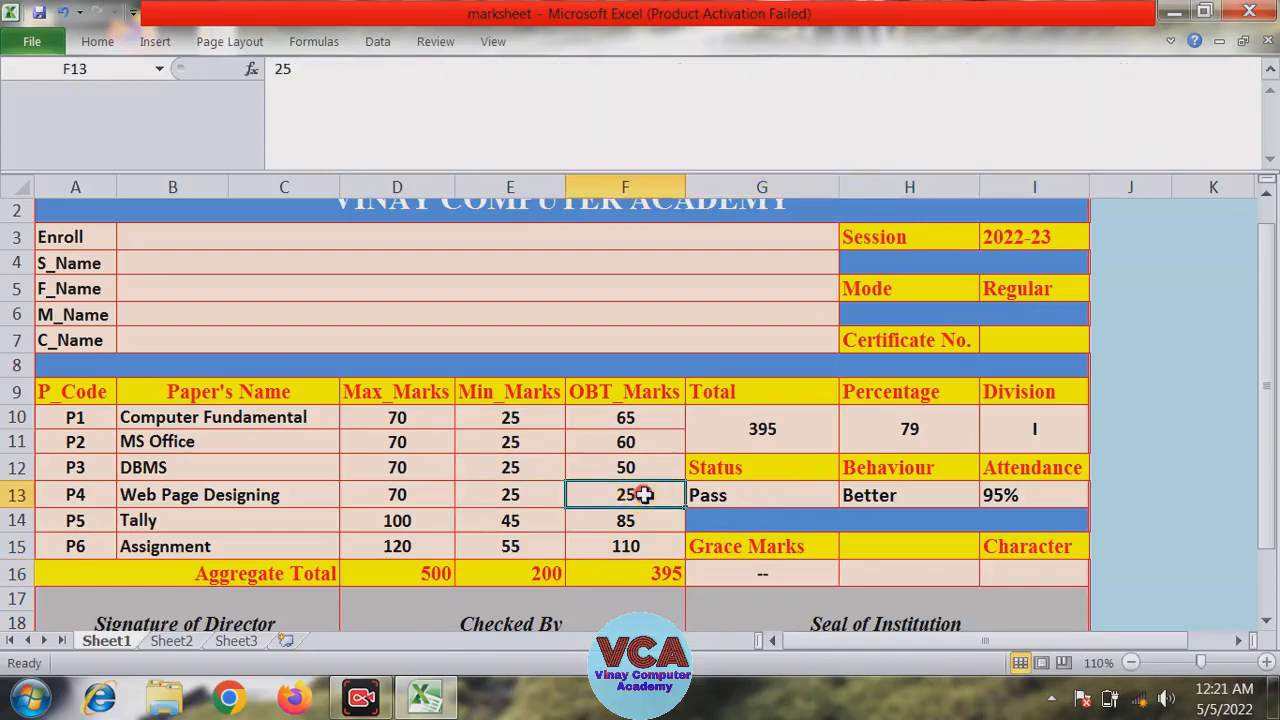
pyautogui.write('24')
pyautogui.press('Return')
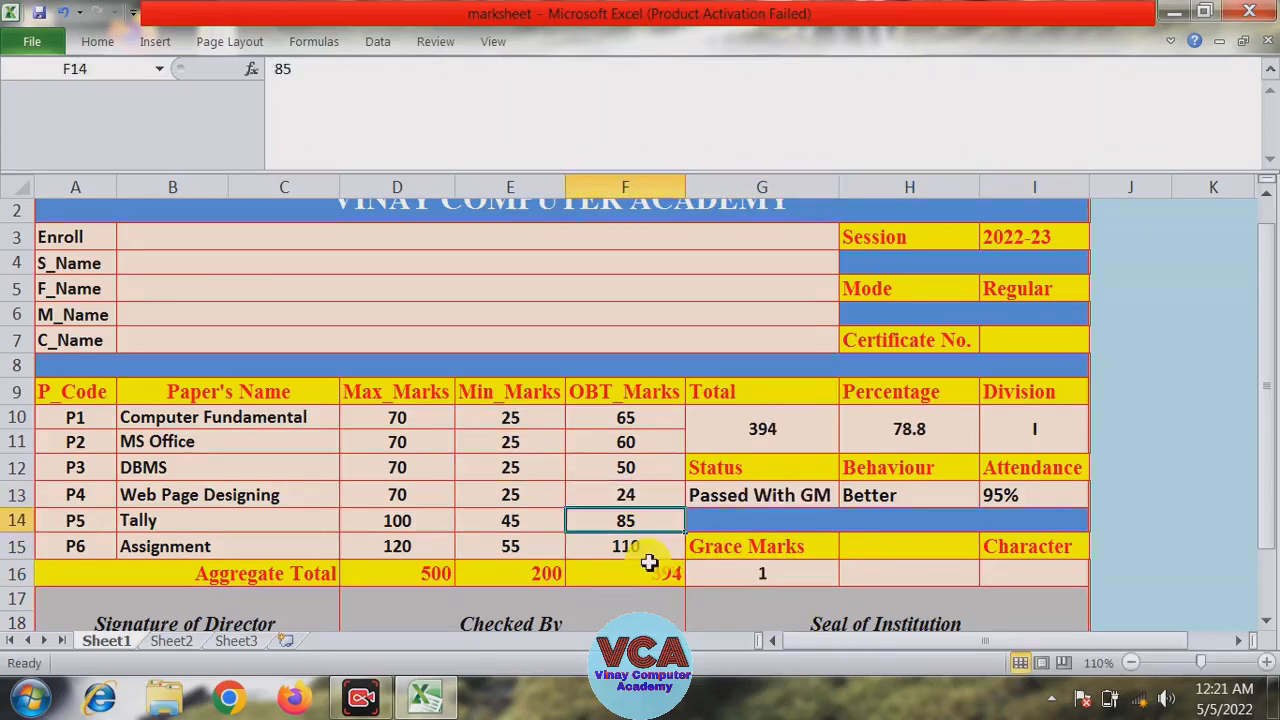
pyautogui.click(654, 506)
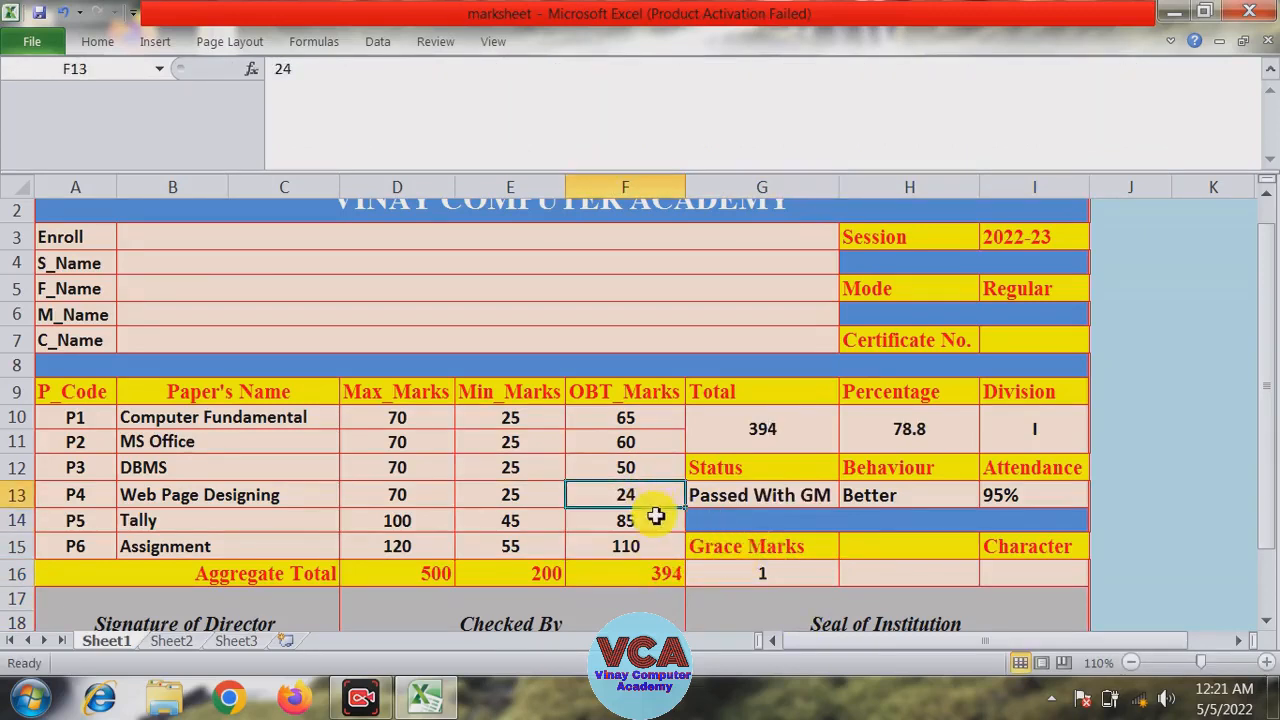
pyautogui.write('19')
pyautogui.press('Return')
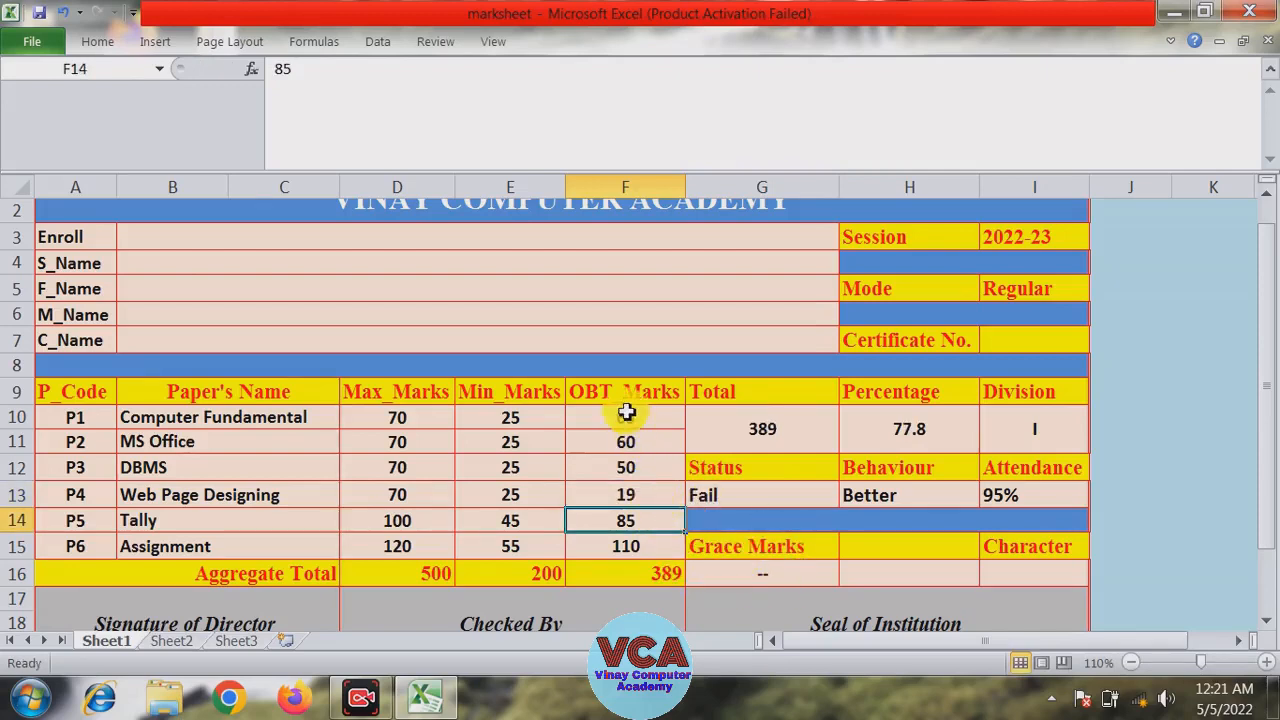
pyautogui.moveTo(626, 412); pyautogui.dragTo(638, 545)
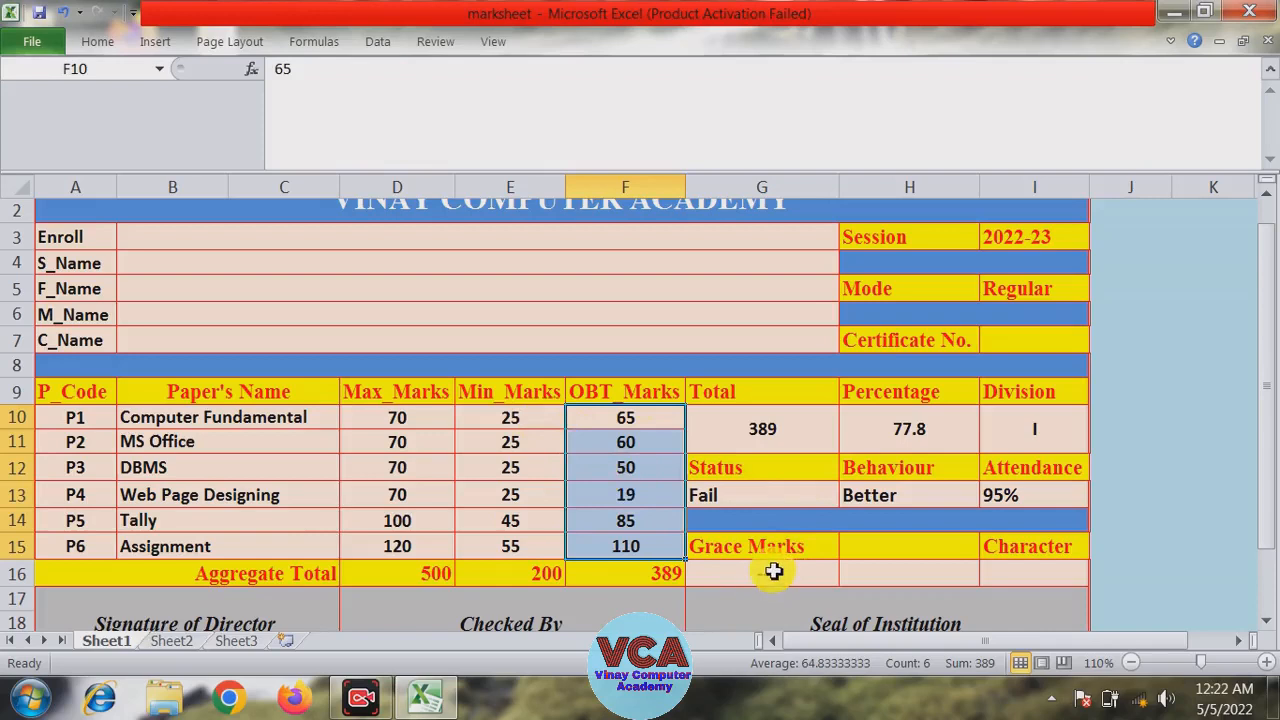
pyautogui.click(648, 492)
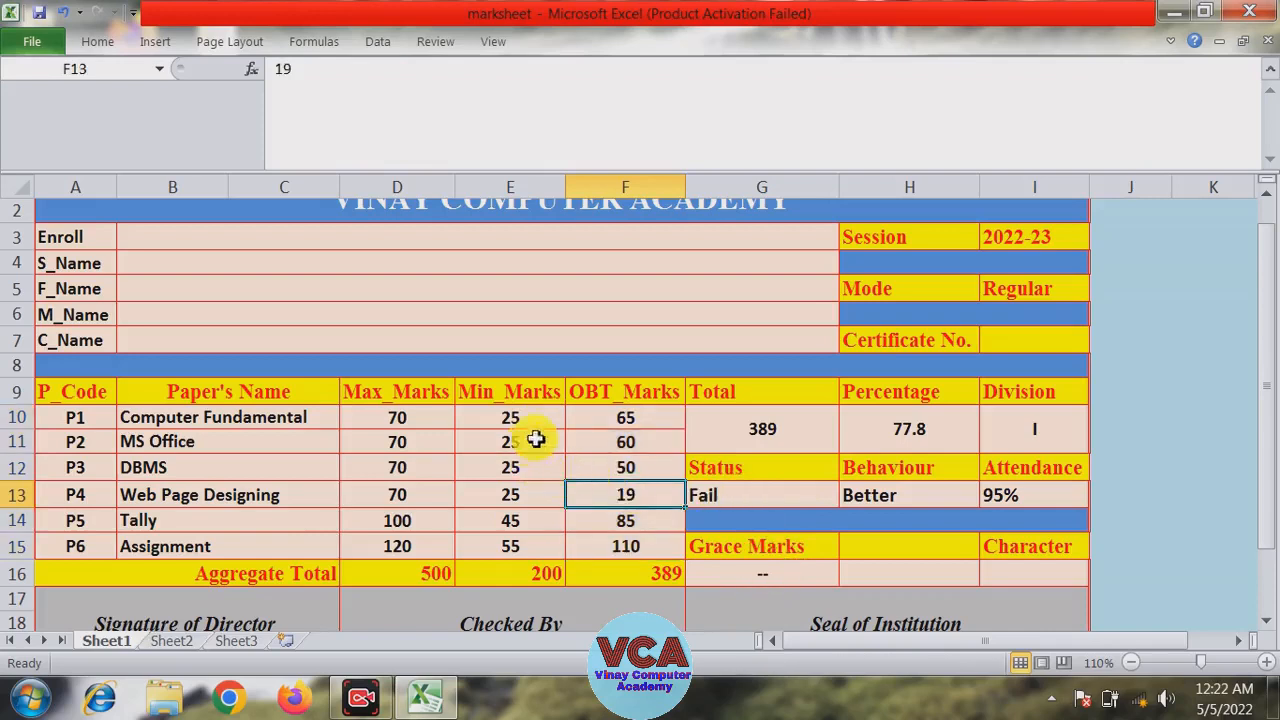
pyautogui.click(762, 572)
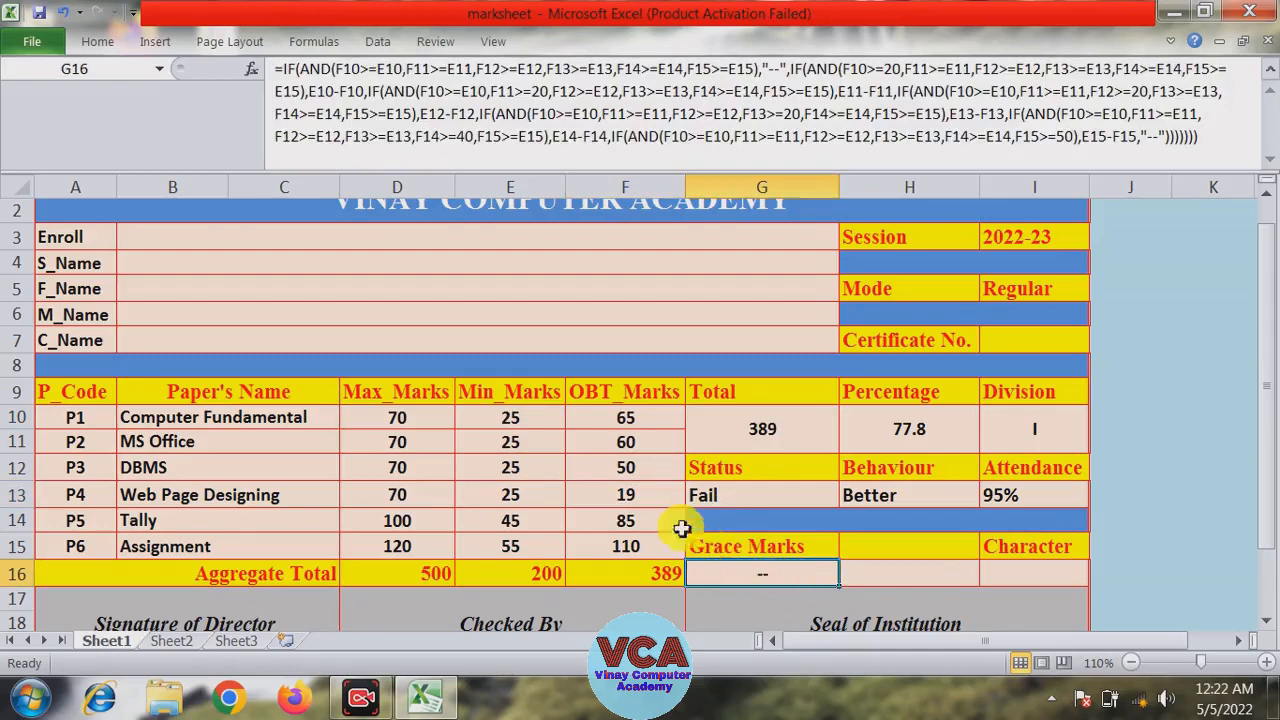
# Step: Set the obtained marks to 65 for Web Page Designing and 23 for MS Office
pyautogui.click(630, 497)
pyautogui.write('6')
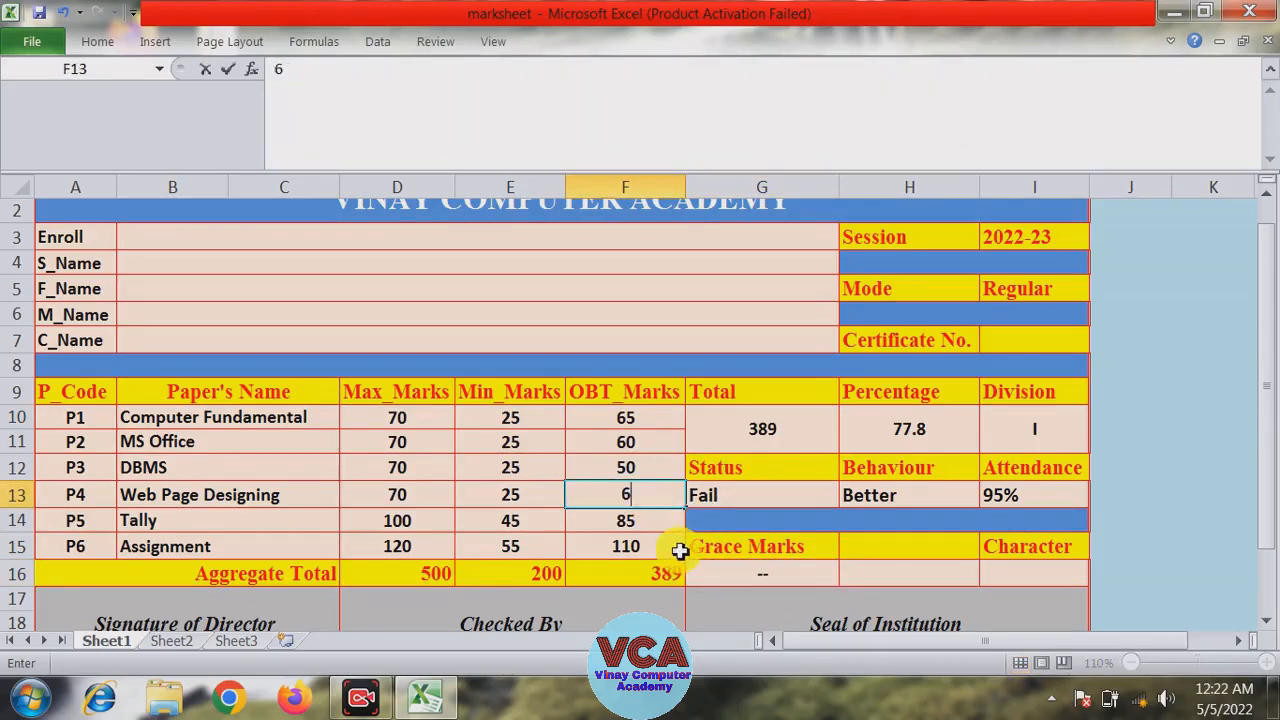
pyautogui.write('5')
pyautogui.press('Return')
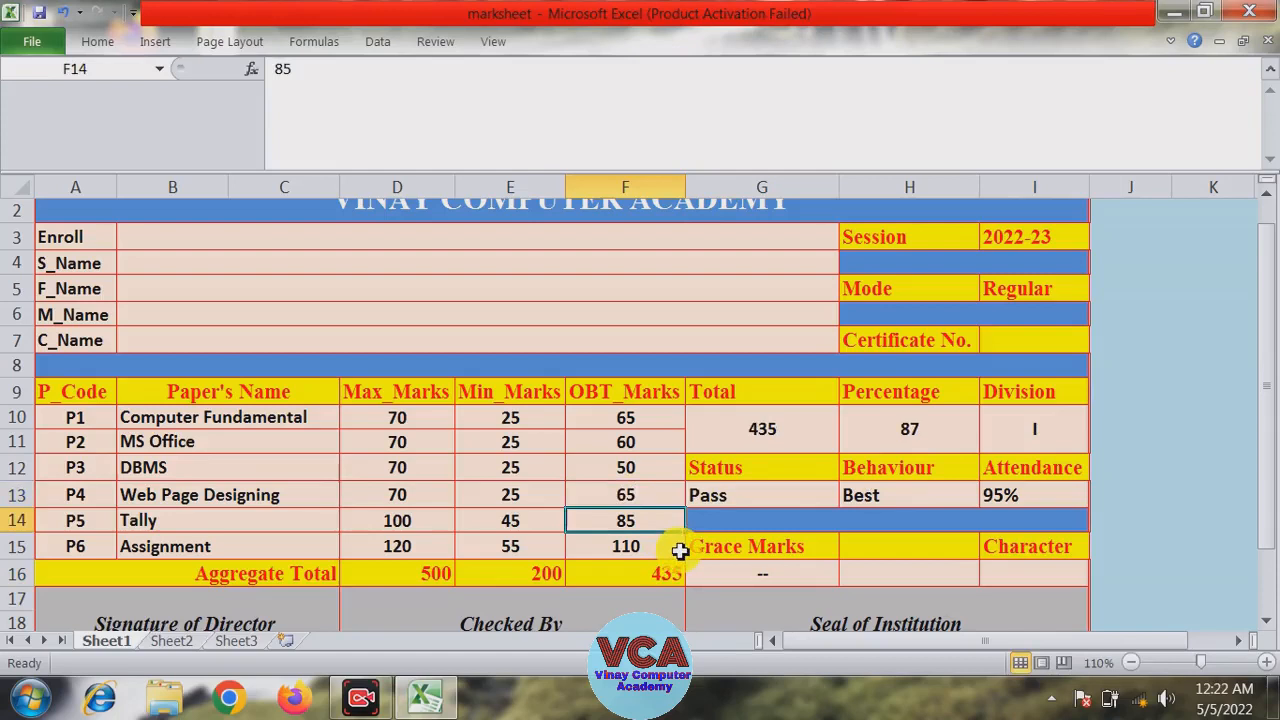
pyautogui.click(637, 440)
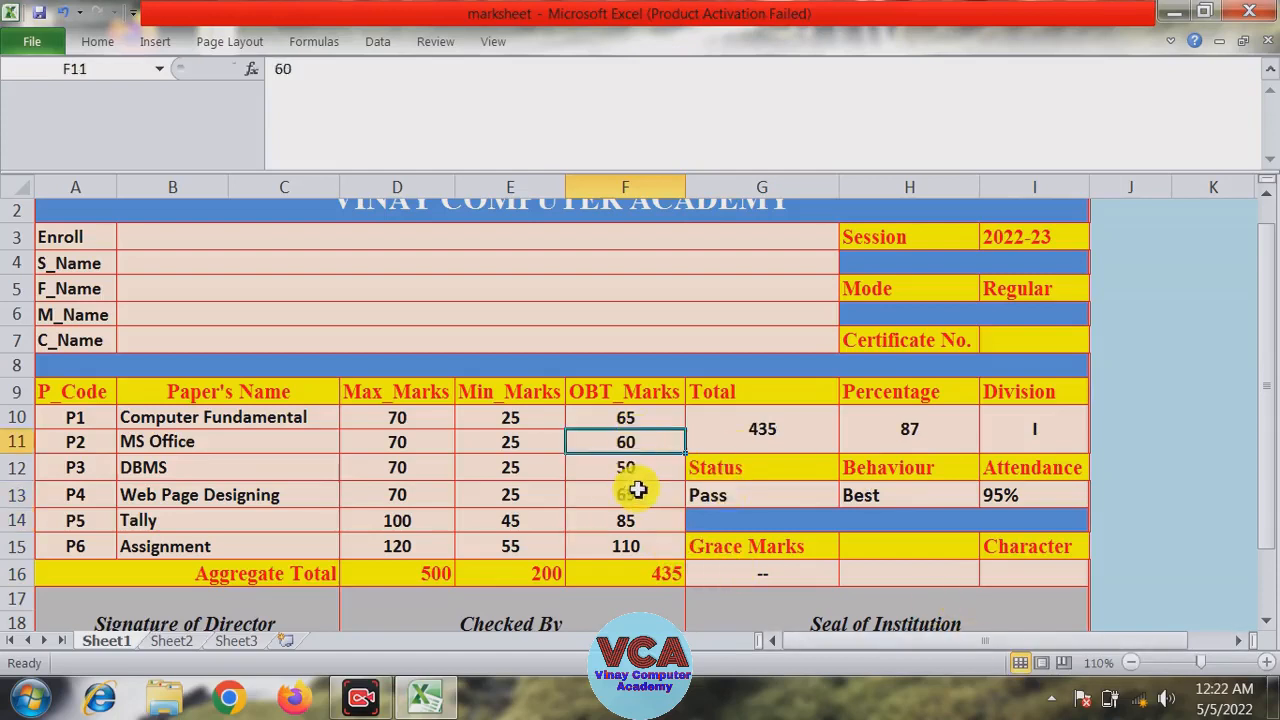
pyautogui.write('23')
pyautogui.press('Return')
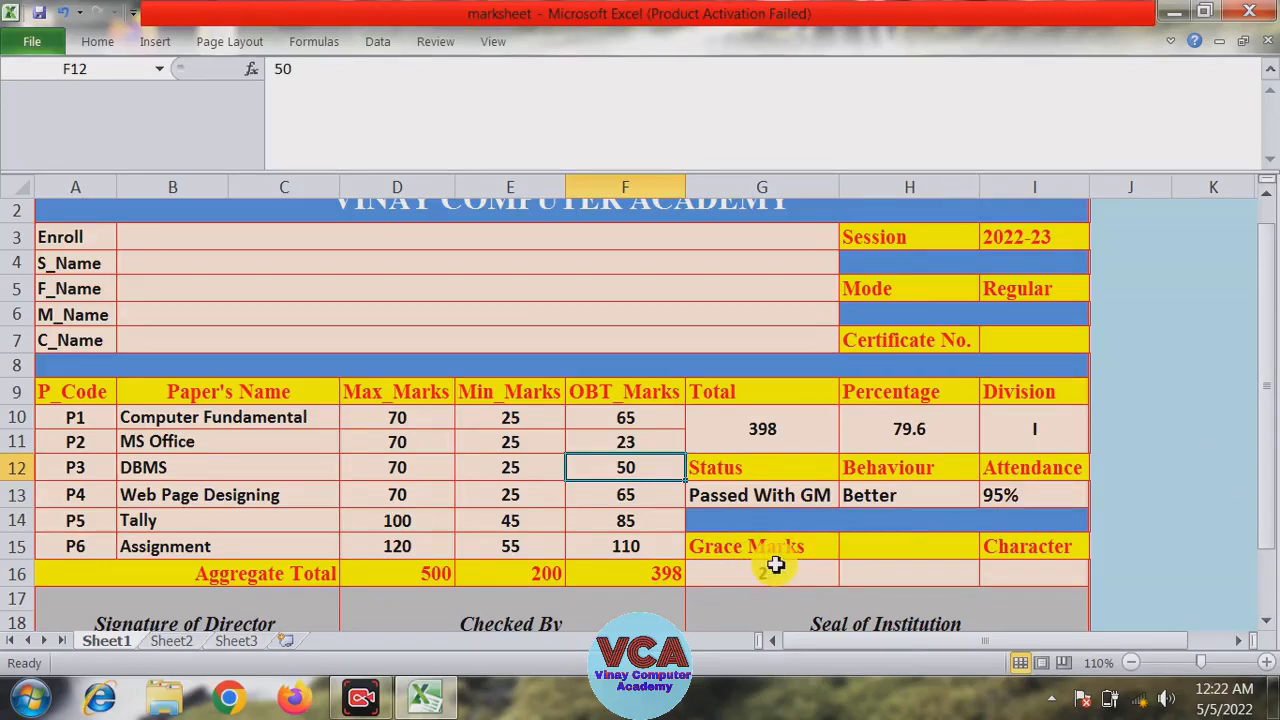
# Step: Copy the complete Status formula from G13 and open a new blank document in Microsoft Word 2010
pyautogui.moveTo(1271, 453); pyautogui.dragTo(1271, 403)
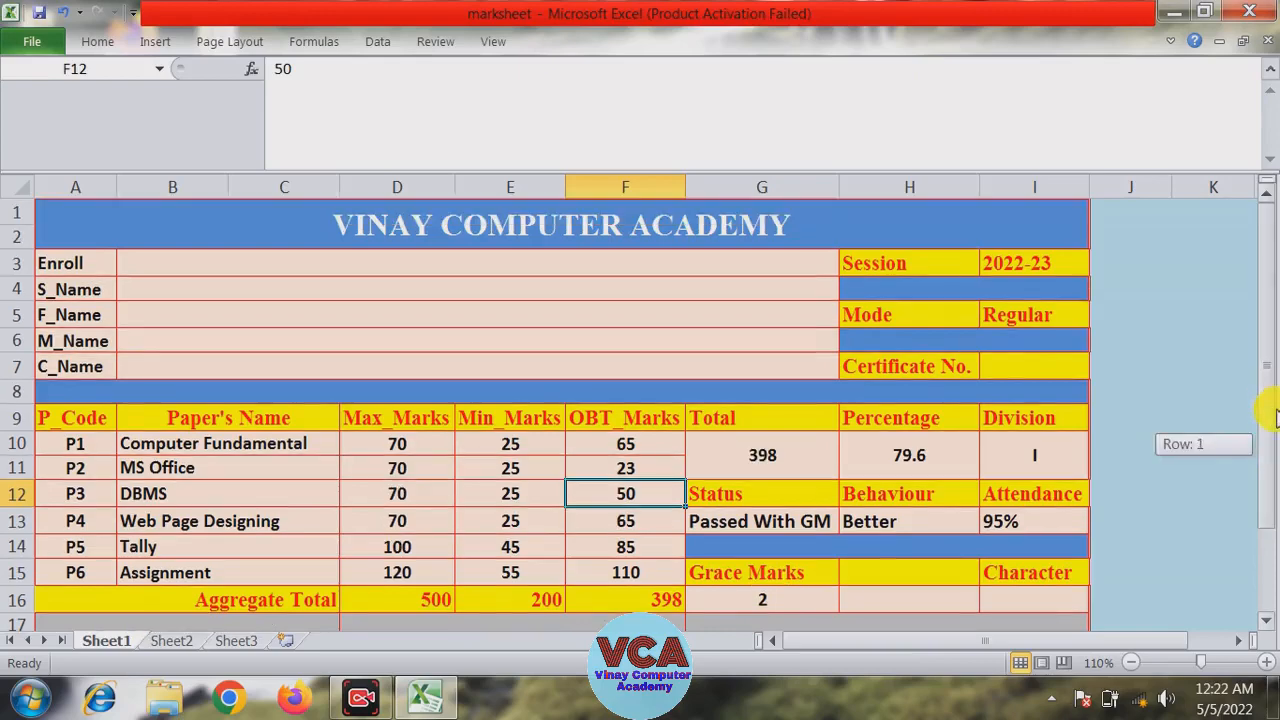
pyautogui.click(766, 521)
pyautogui.click(733, 158)
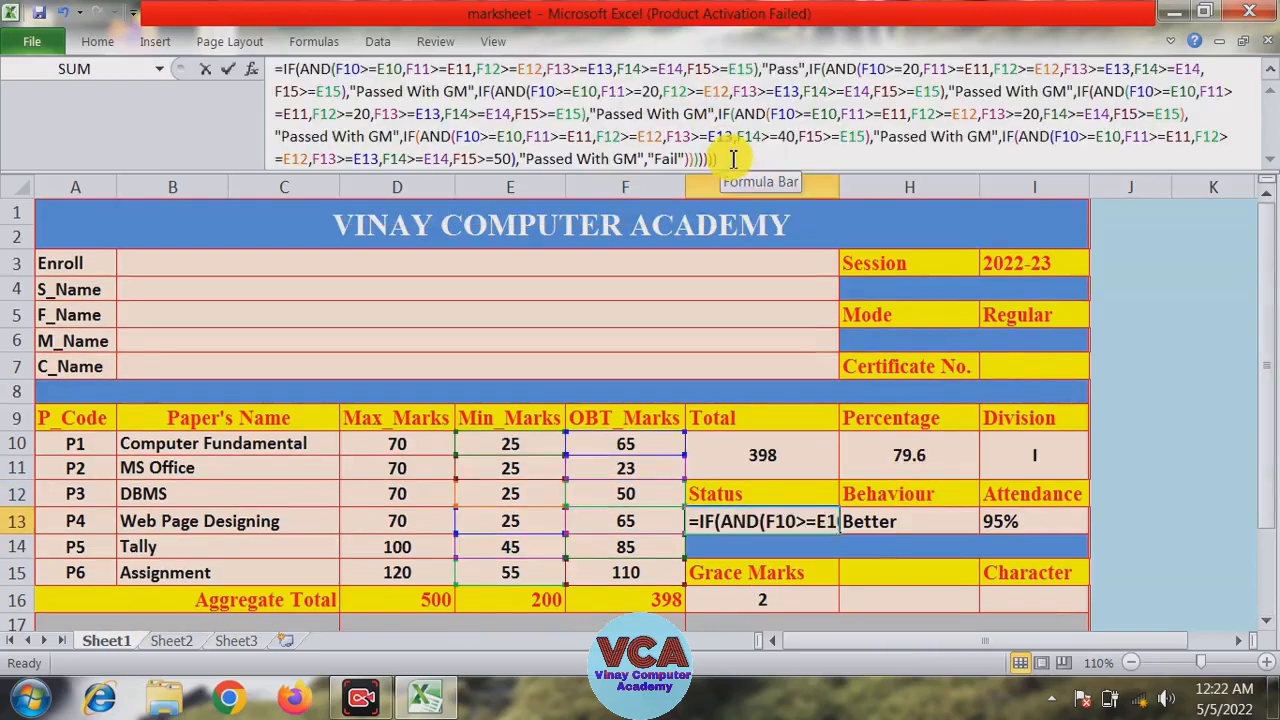
pyautogui.moveTo(733, 158); pyautogui.dragTo(240, 75)
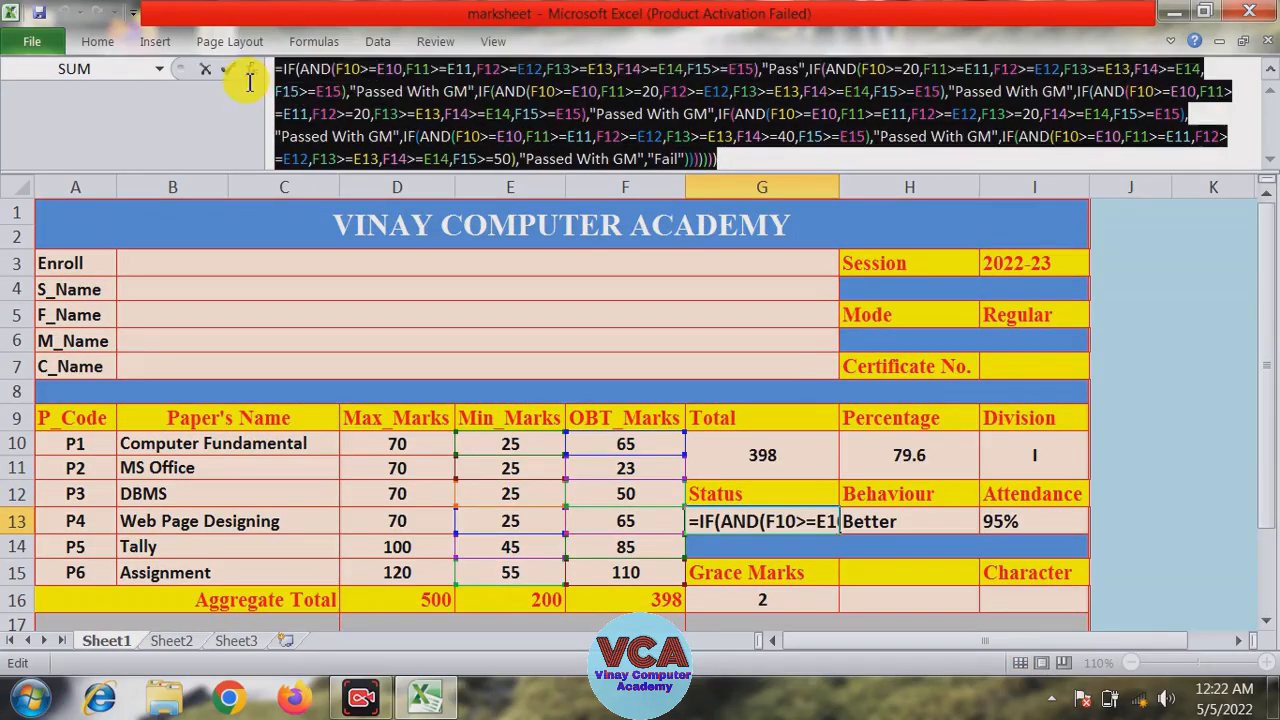
pyautogui.click(638, 135)
pyautogui.moveTo(749, 158); pyautogui.dragTo(257, 90)
pyautogui.hotkey('ctrl', 'c')
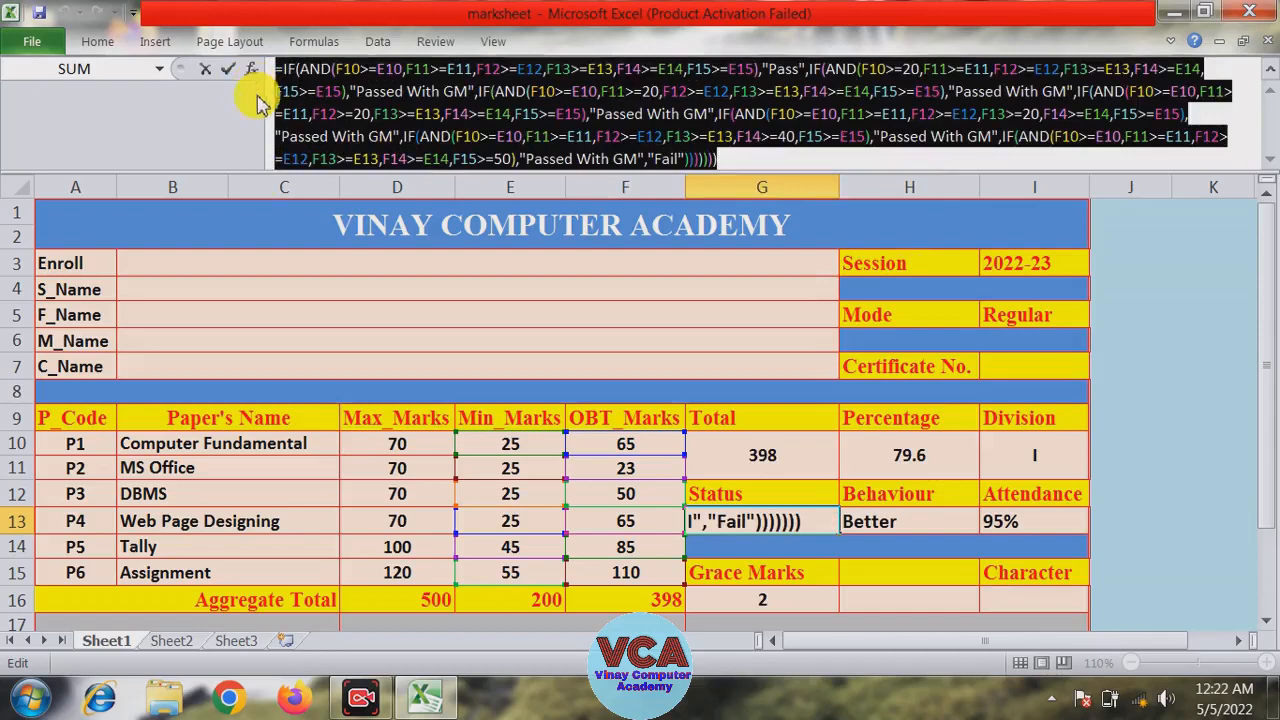
pyautogui.click(30, 698)
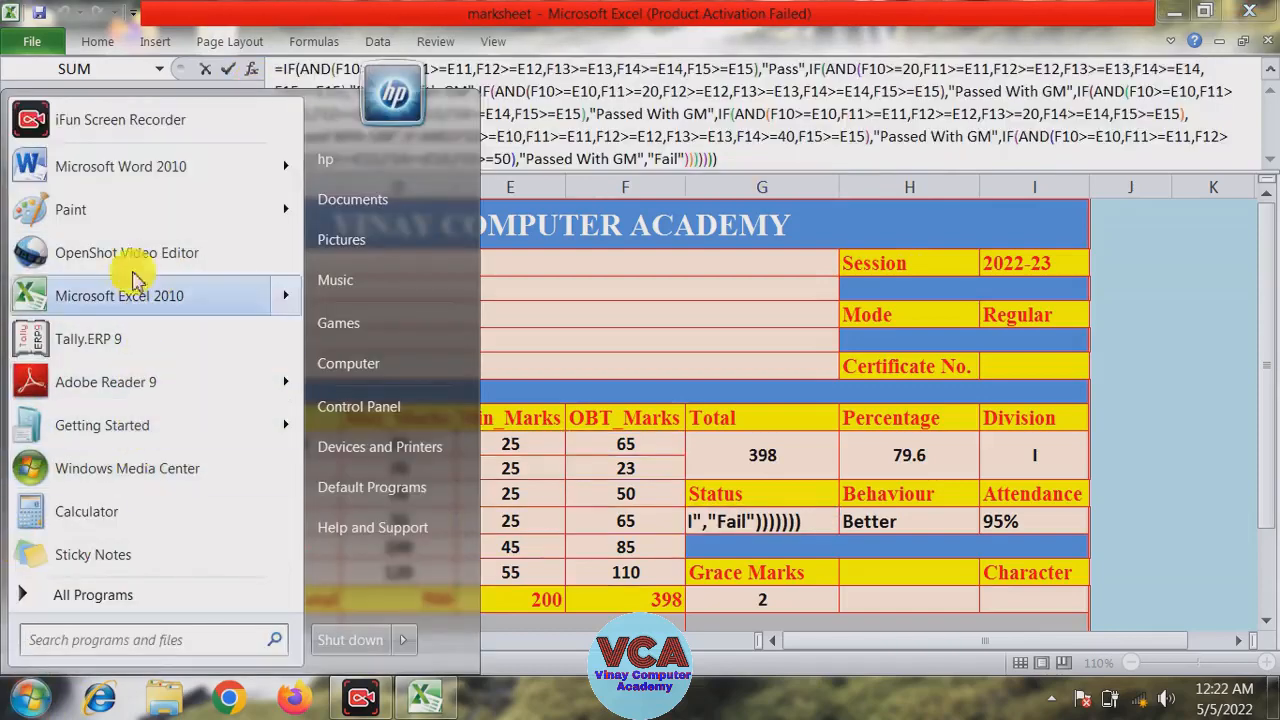
pyautogui.click(113, 172)
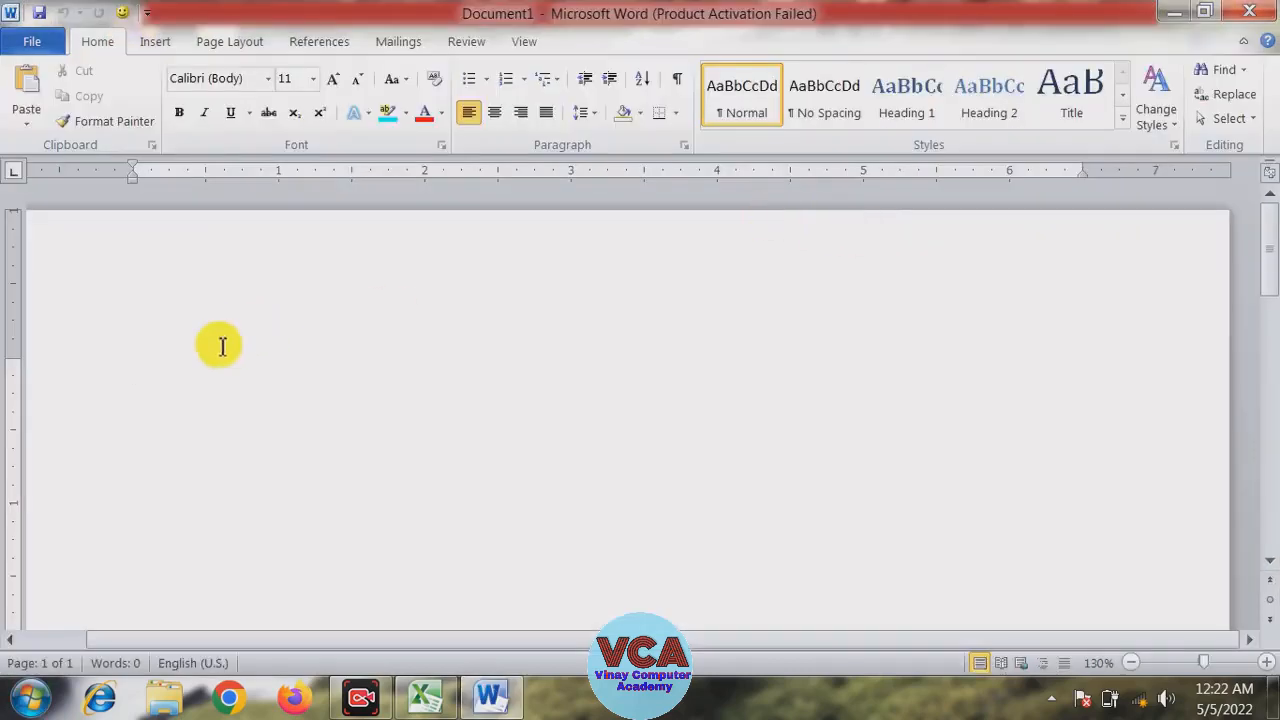
# Step: Paste the copied Status formula into the blank document and enlarge its text to 12 pt
pyautogui.hotkey('ctrl', 'v')
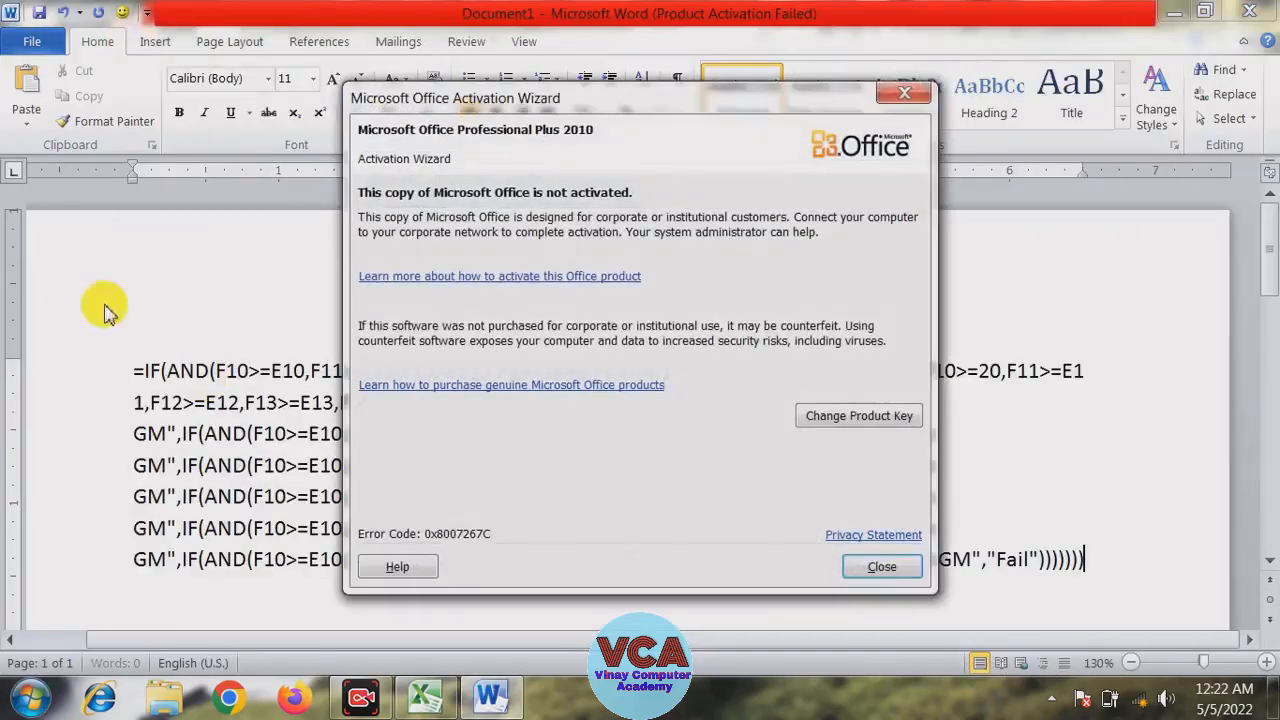
pyautogui.click(905, 96)
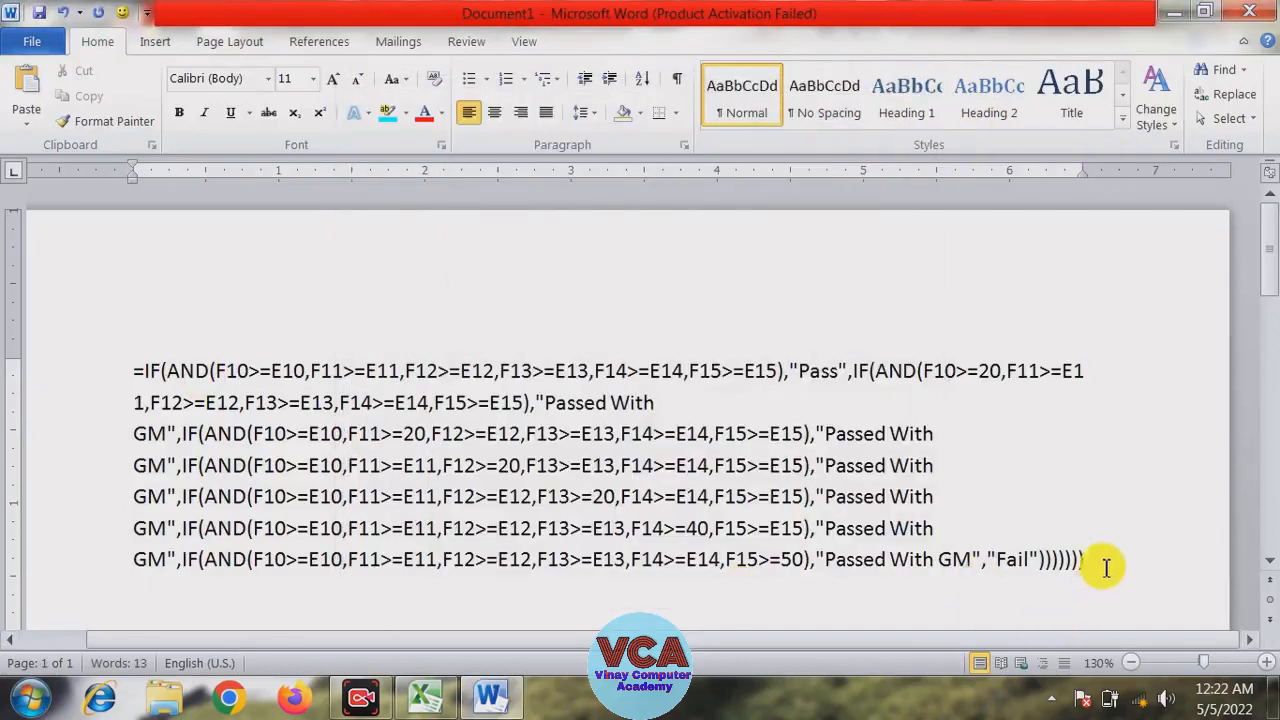
pyautogui.moveTo(1100, 562); pyautogui.dragTo(134, 371)
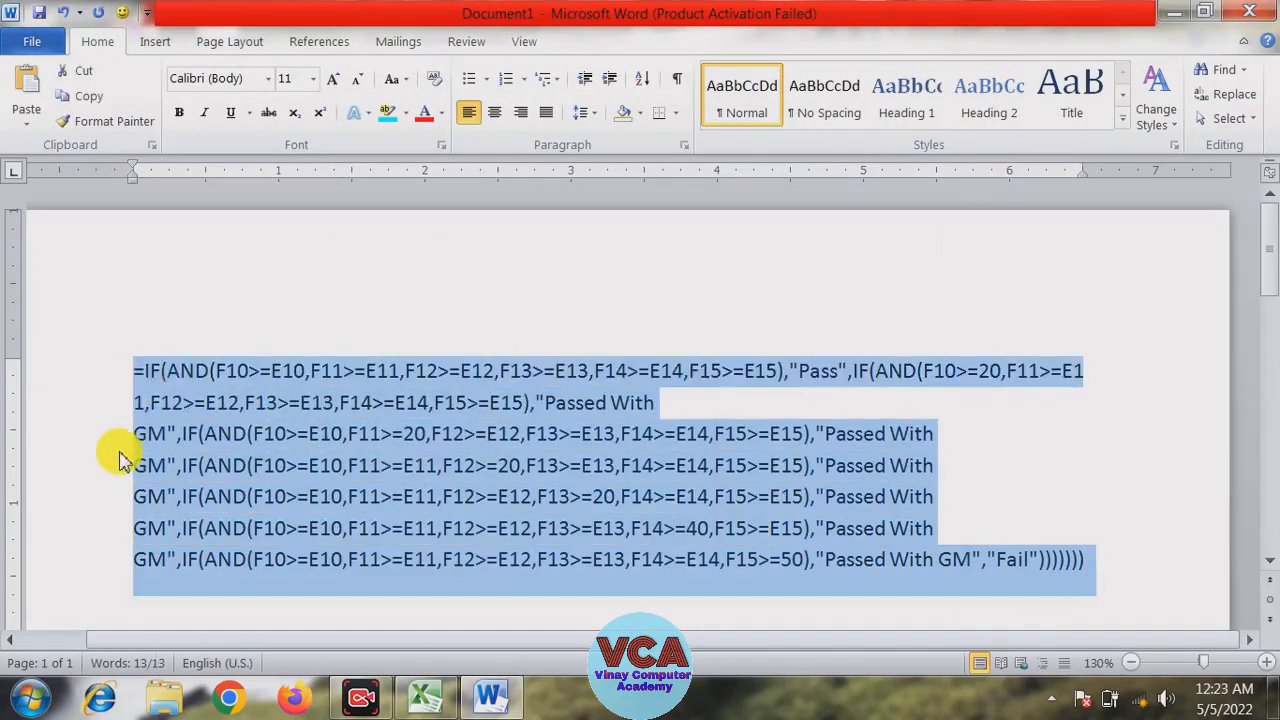
pyautogui.hotkey('ctrl', 'shift', '.')
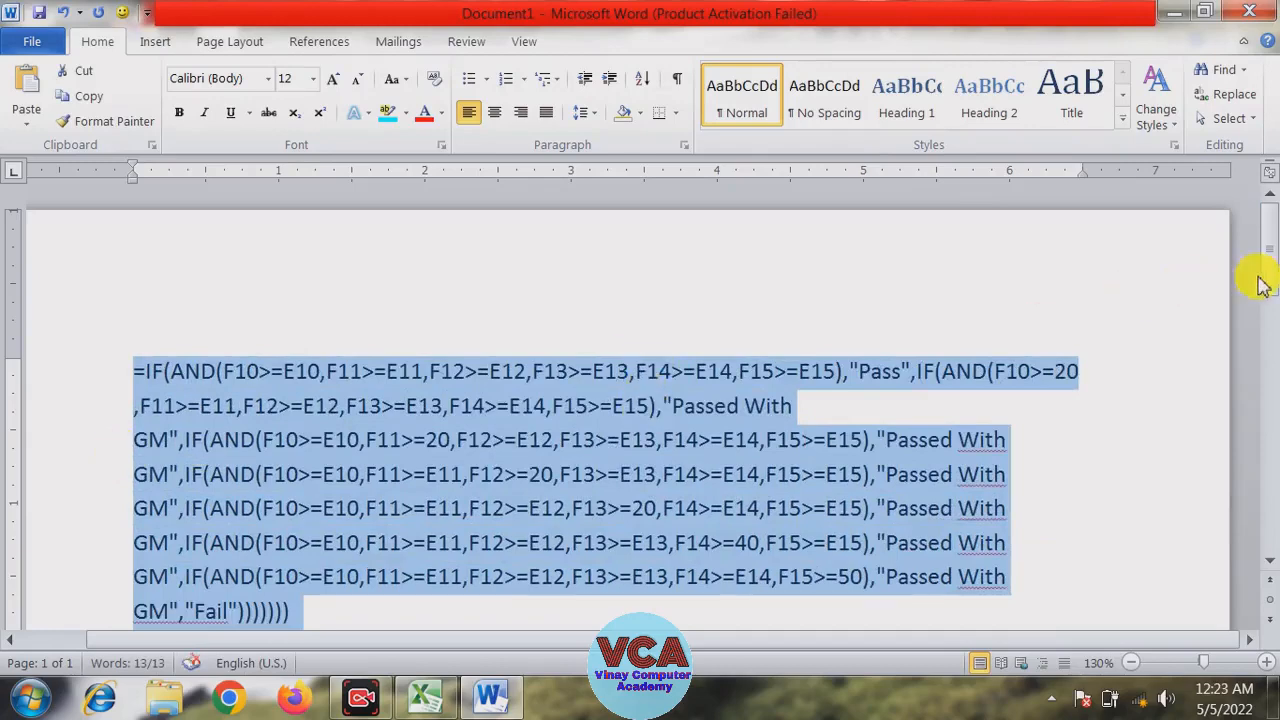
# Step: Copy the complete Grace Marks formula from G16 in the Excel marksheet and paste it into the Word document, a few lines below the Status formula
pyautogui.moveTo(1268, 268); pyautogui.dragTo(1273, 290)
pyautogui.click(551, 514)
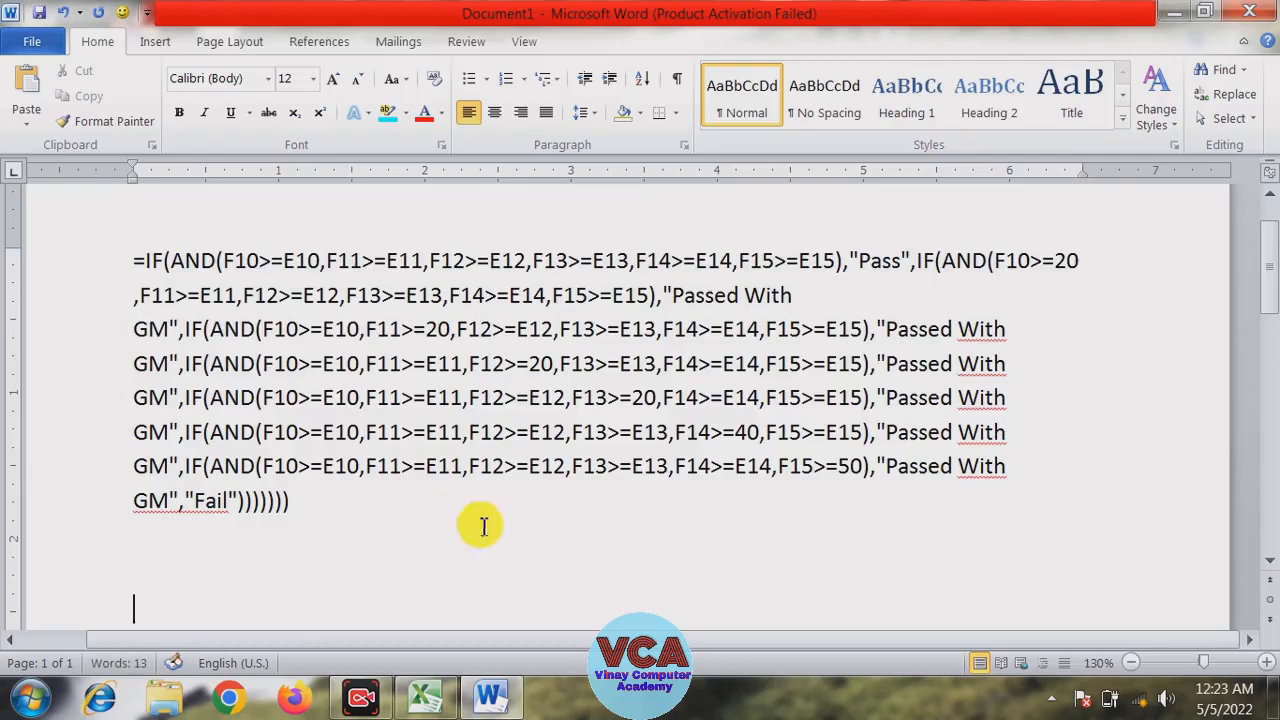
pyautogui.click(425, 697)
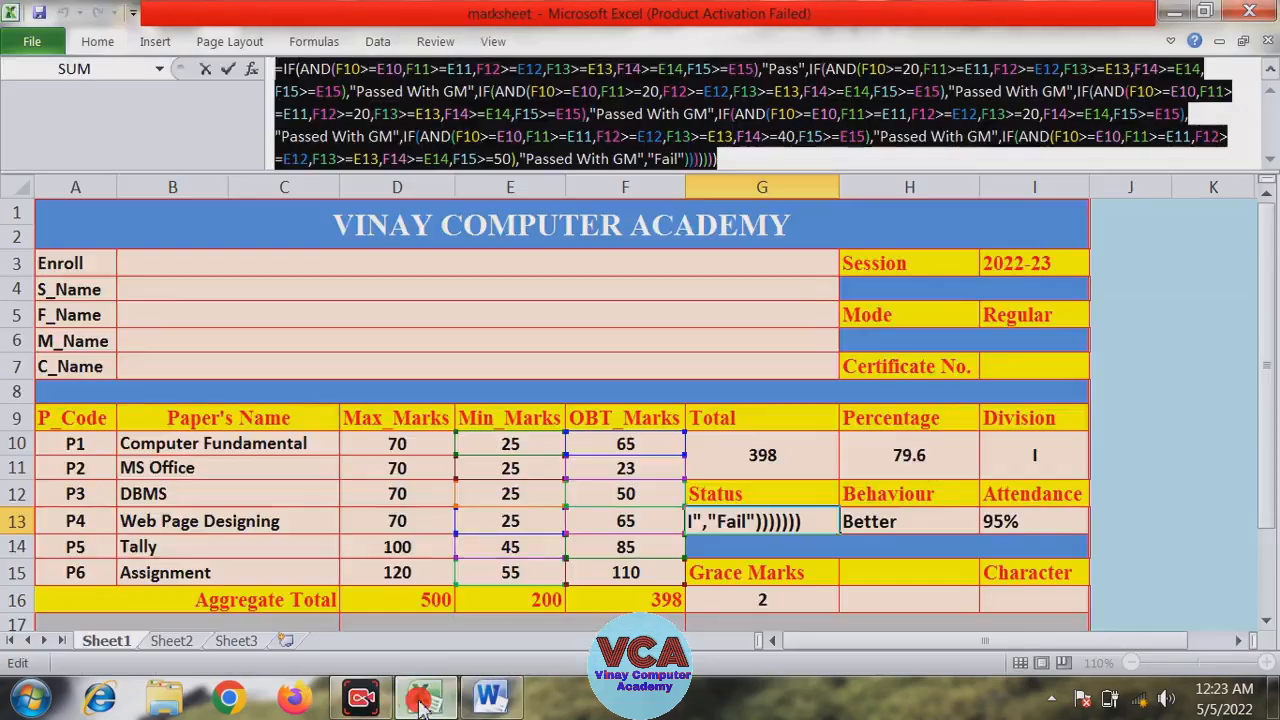
pyautogui.press('Return')
pyautogui.click(769, 597)
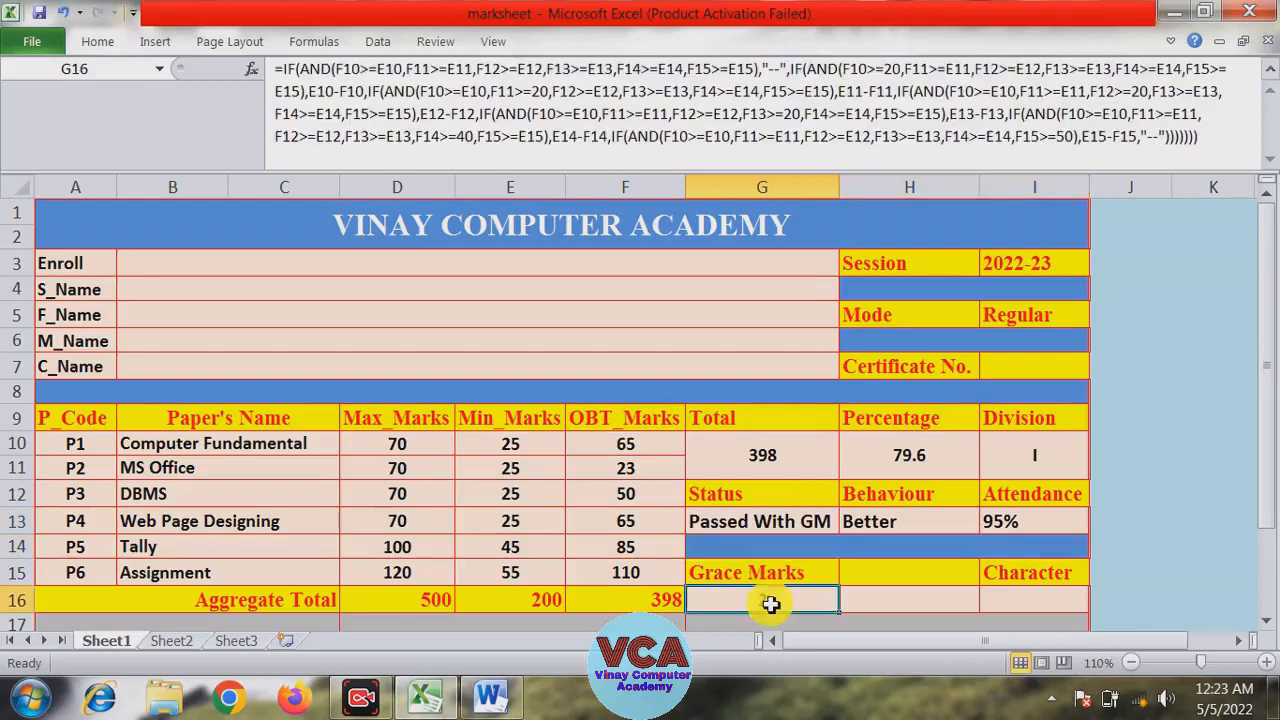
pyautogui.moveTo(1214, 137); pyautogui.dragTo(270, 108)
pyautogui.hotkey('ctrl', 'c')
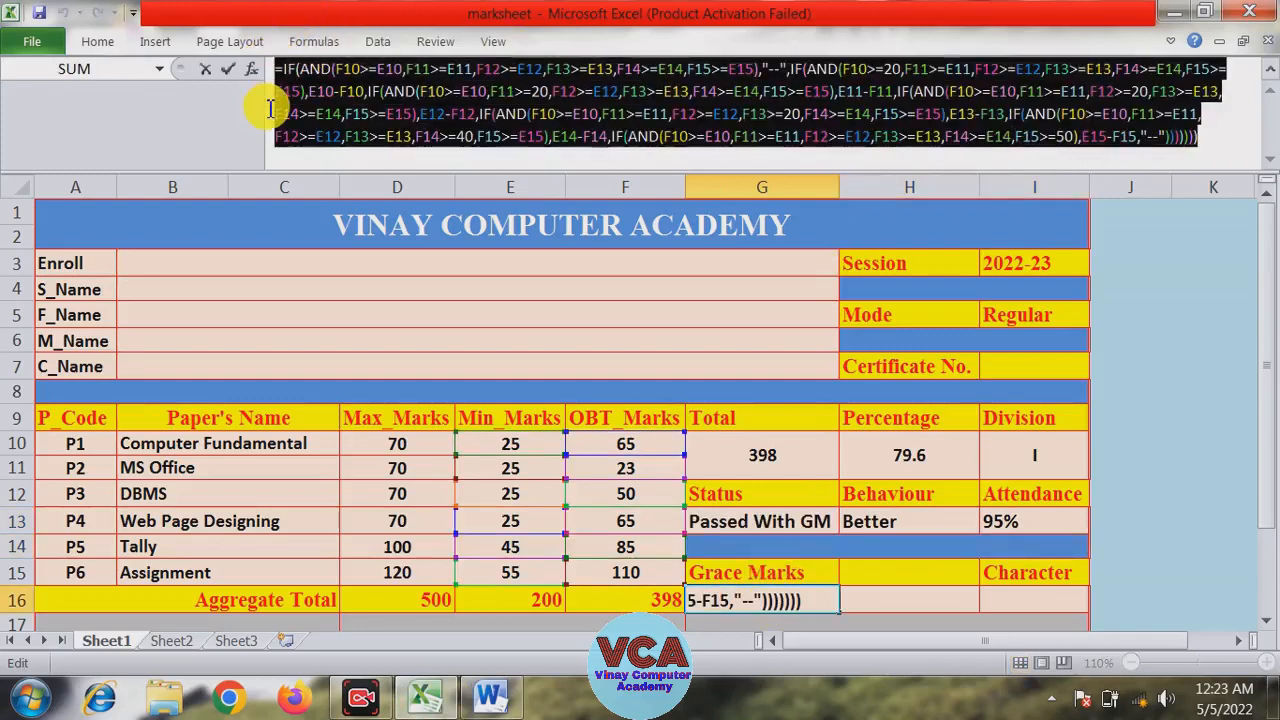
pyautogui.click(490, 697)
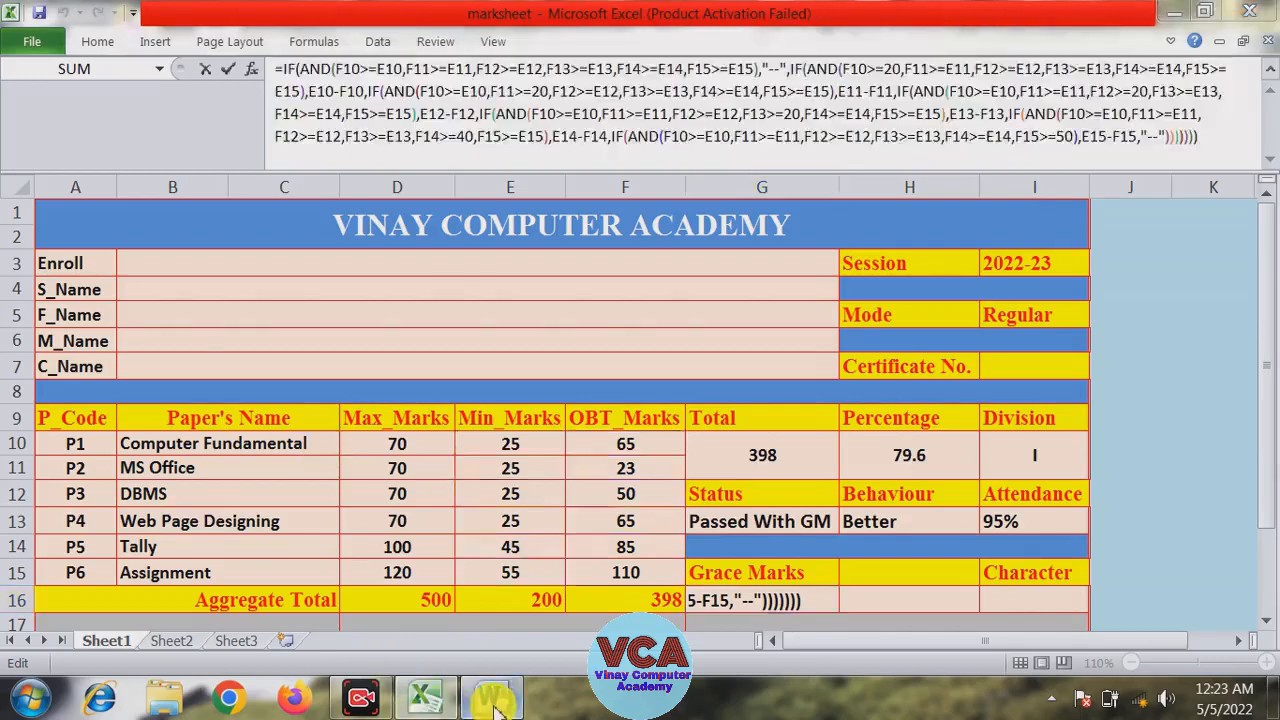
pyautogui.hotkey('ctrl', 'v')
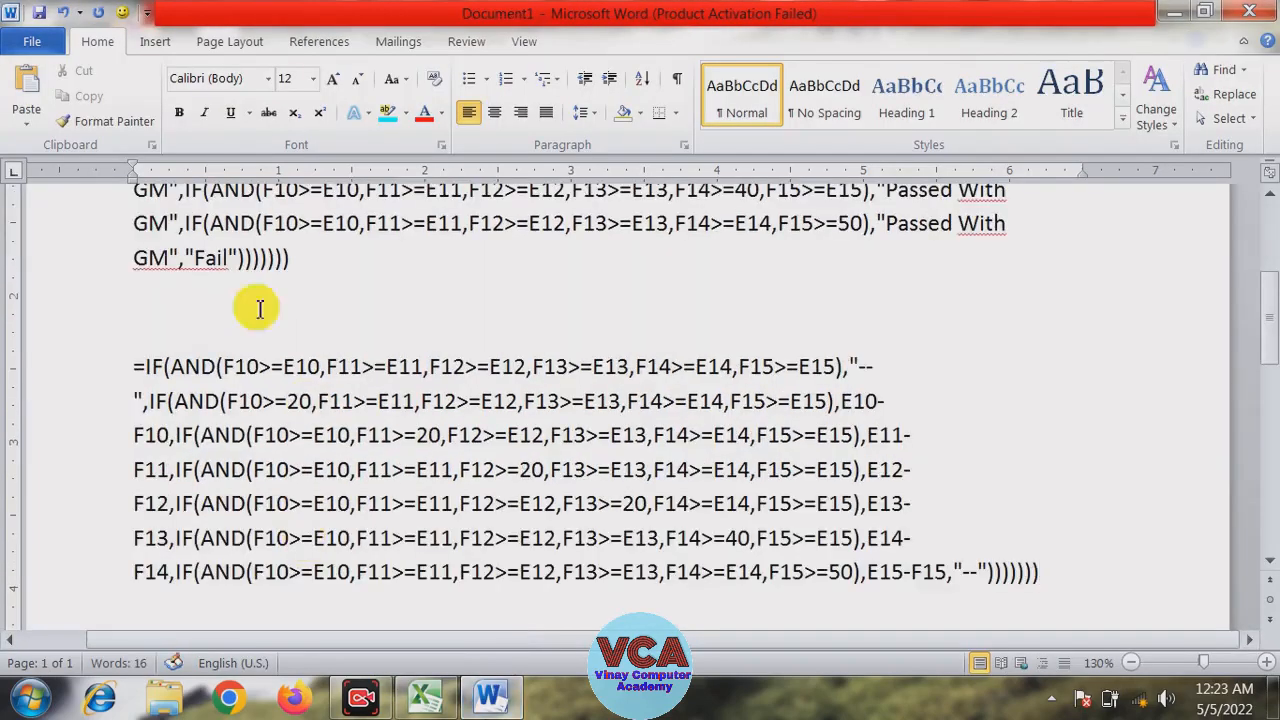
# Step: Collapse the ribbon and reduce the zoom to 120% to review the Status and Grace Marks formulas together
pyautogui.doubleClick(97, 45)
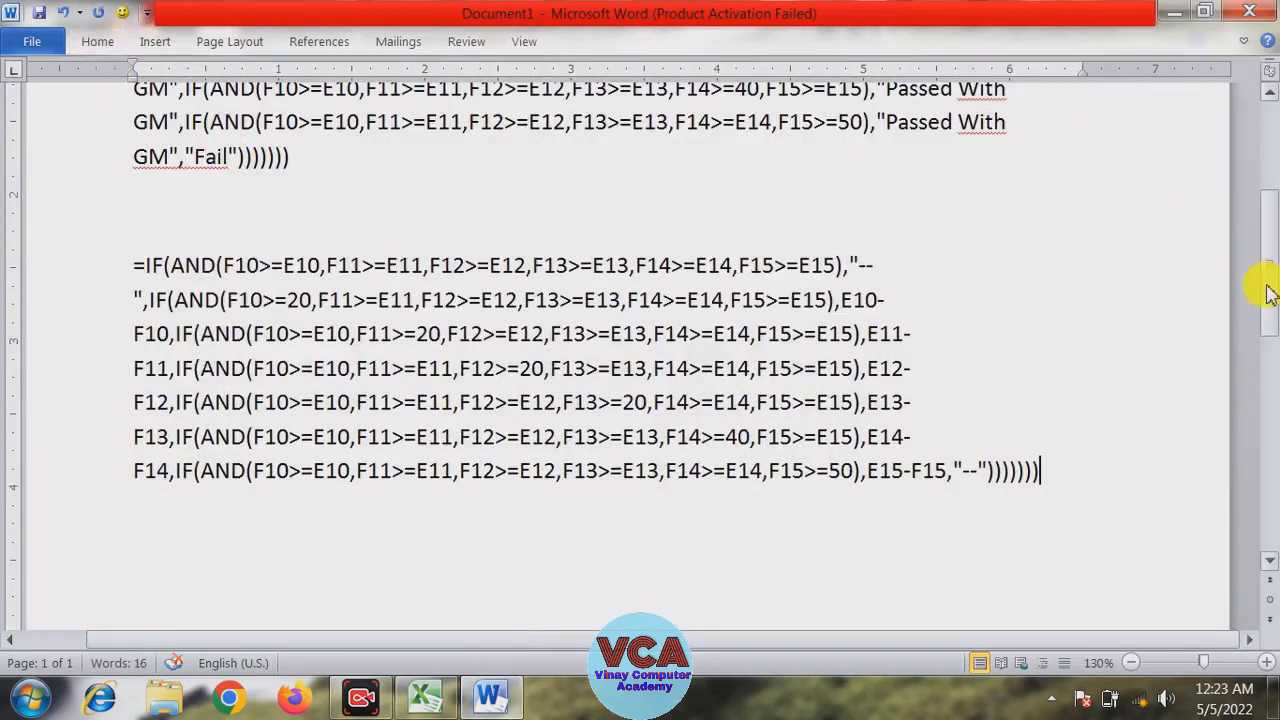
pyautogui.moveTo(1275, 290); pyautogui.dragTo(1272, 255)
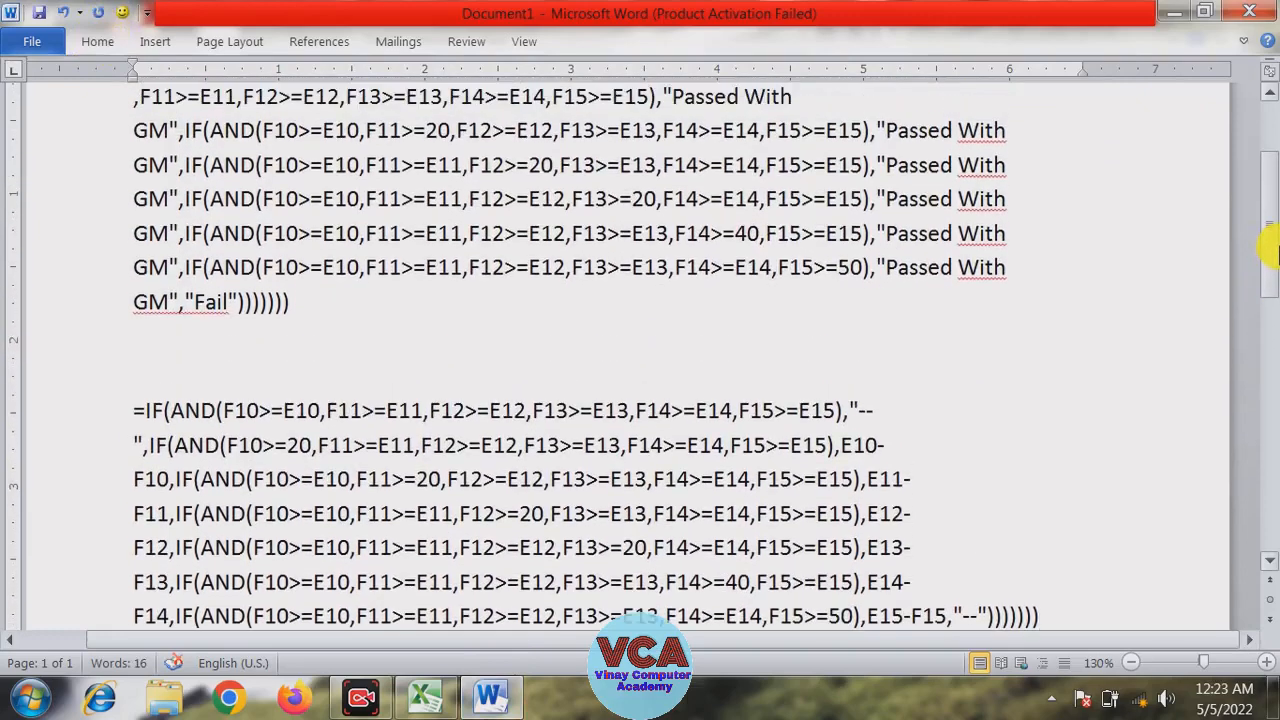
pyautogui.click(1131, 662)
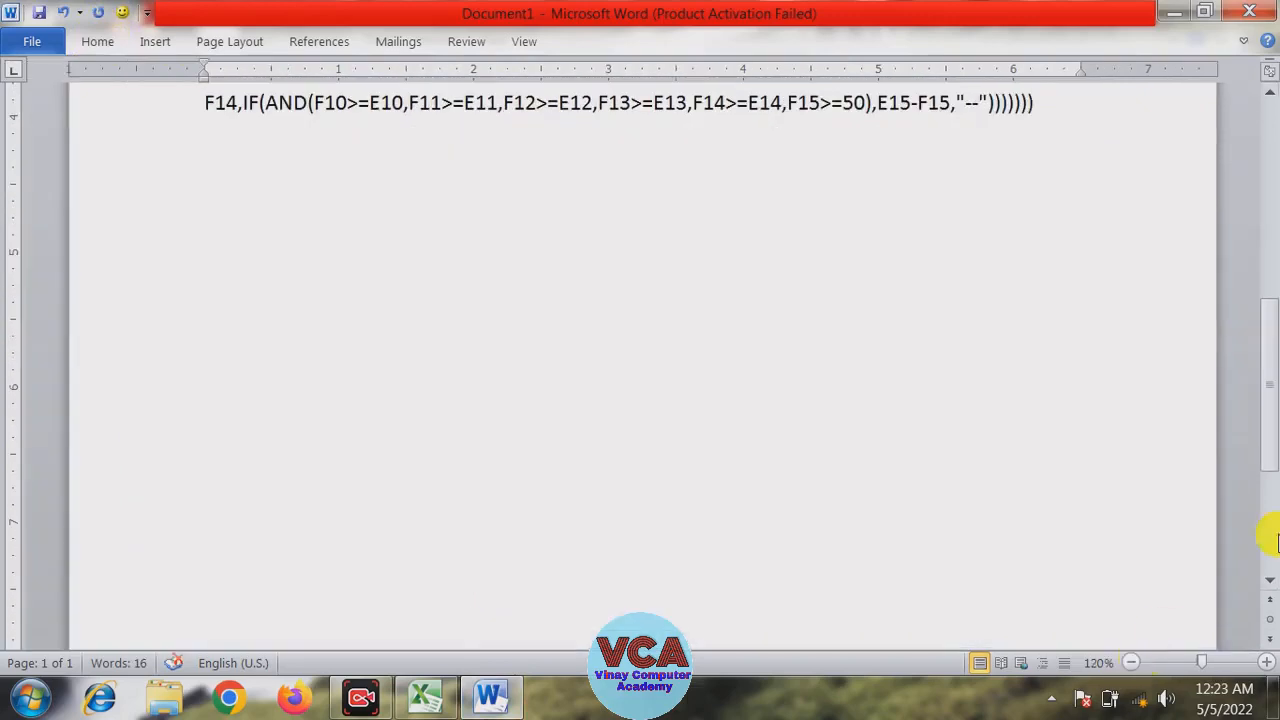
pyautogui.moveTo(1272, 430); pyautogui.dragTo(1268, 272)
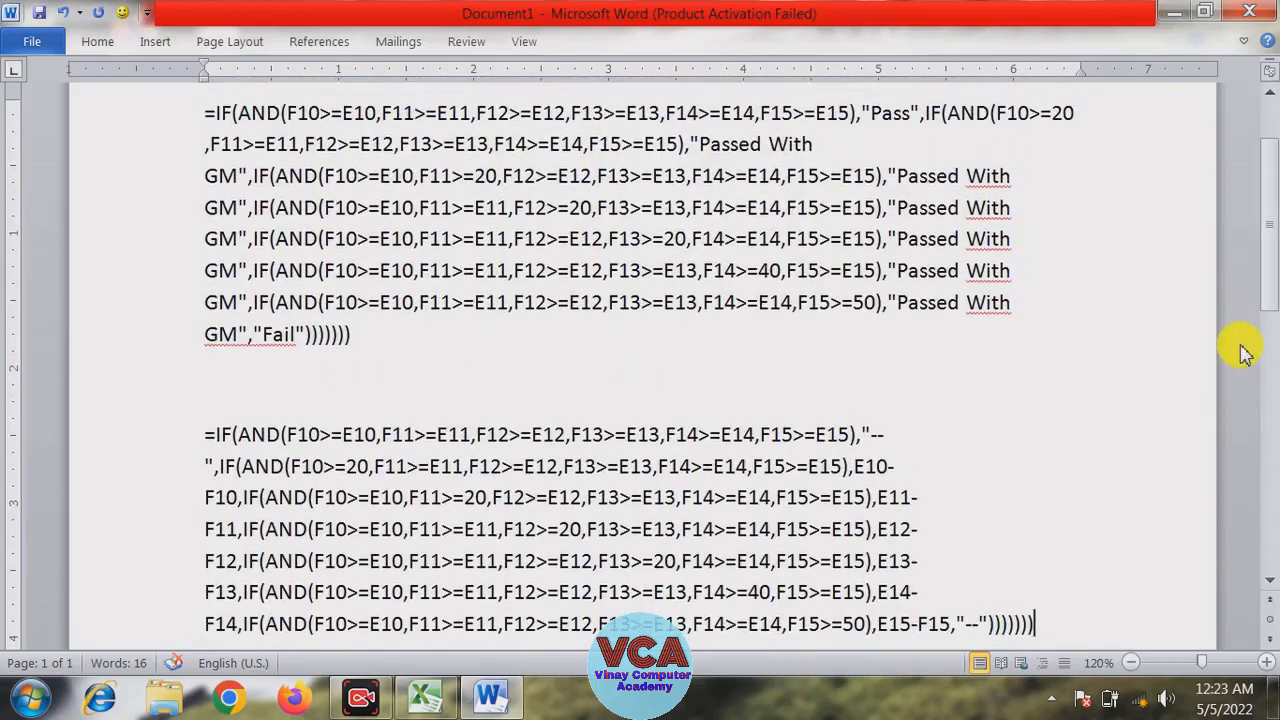